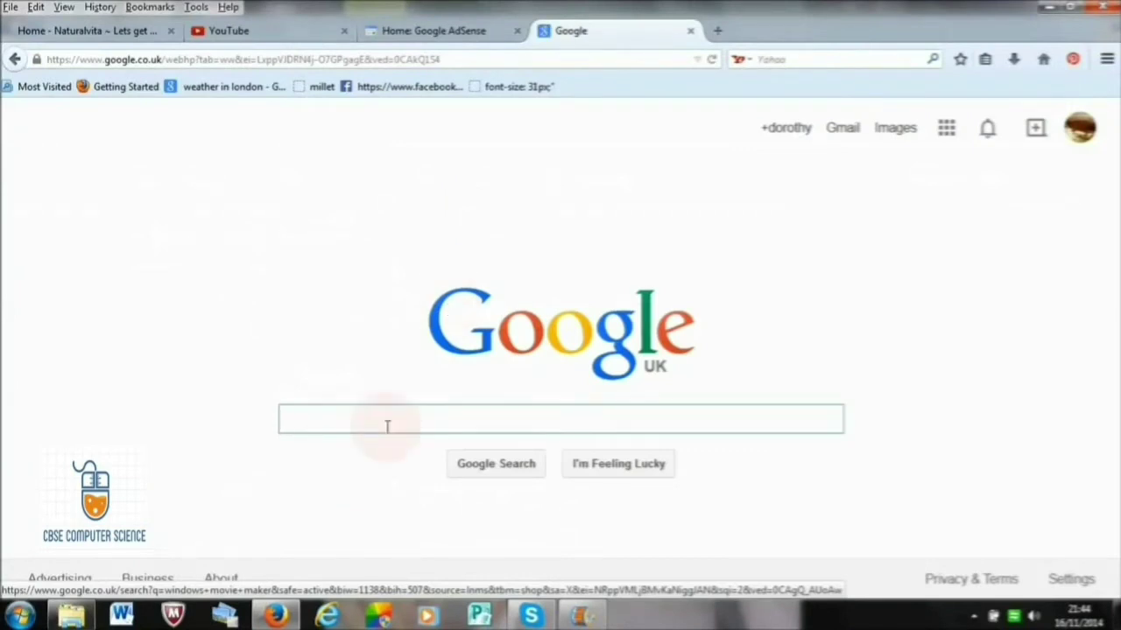
# - Search Google for 'windows movie maker' and start the installer download from Microsoft's Movie Maker page
pyautogui.write('windows ')
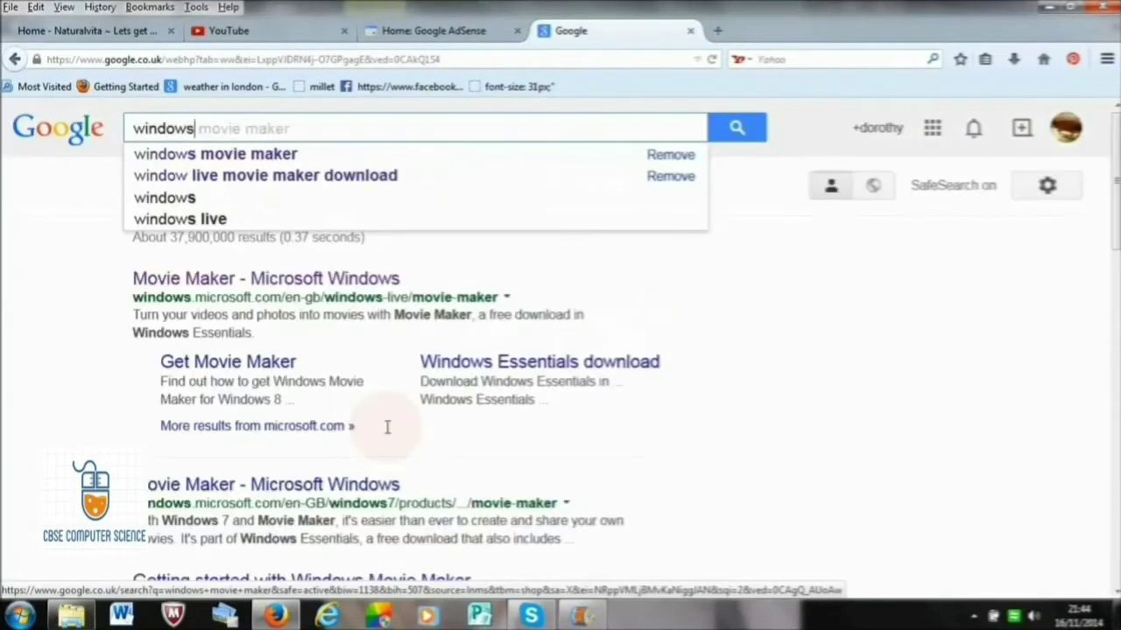
pyautogui.write('live m')
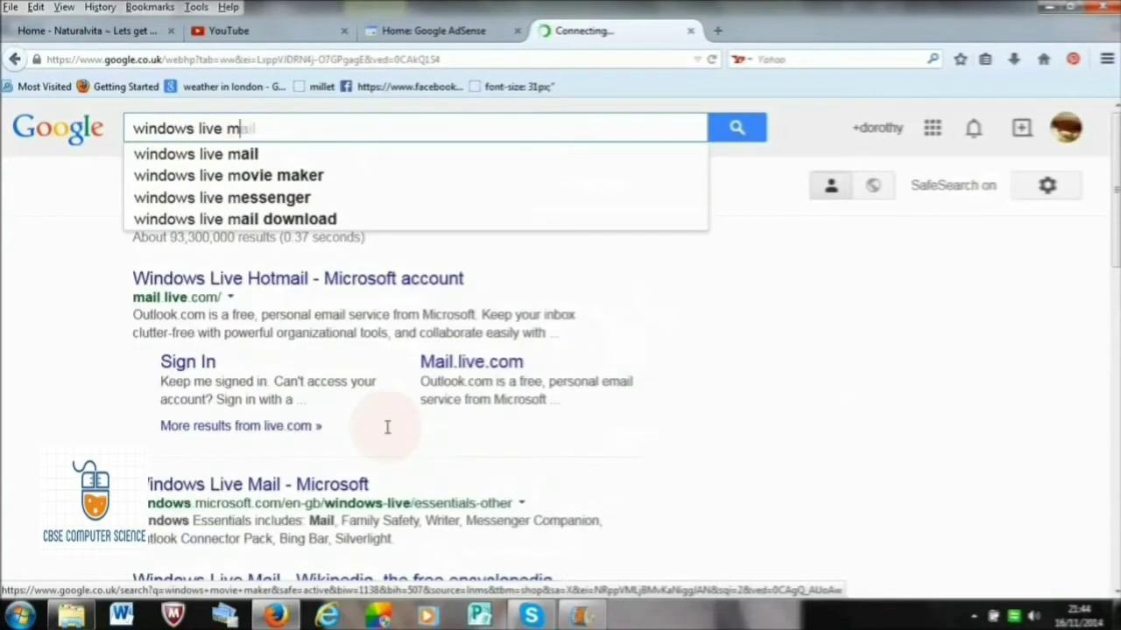
pyautogui.write('ovie maker')
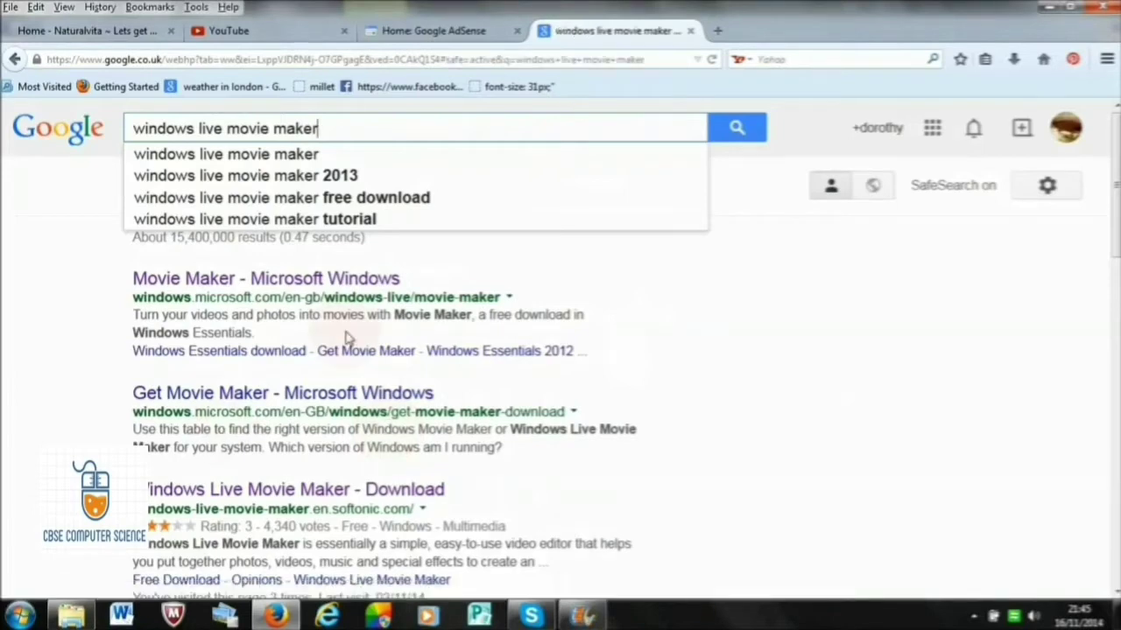
pyautogui.moveTo(229, 129); pyautogui.dragTo(201, 129)
pyautogui.press('BackSpace')
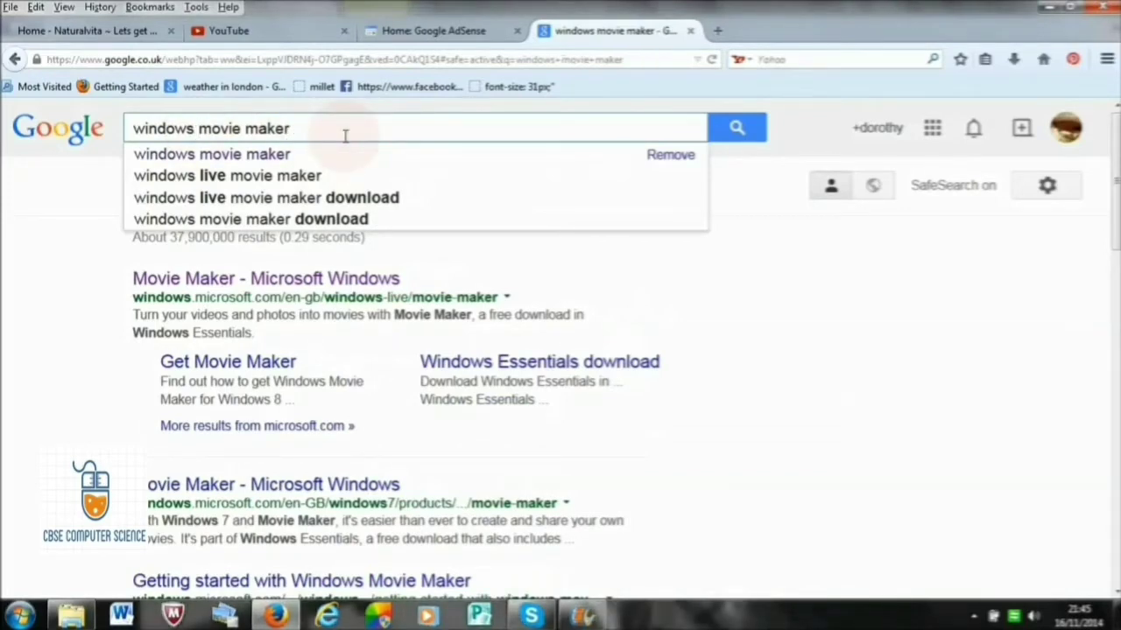
pyautogui.press('Return')
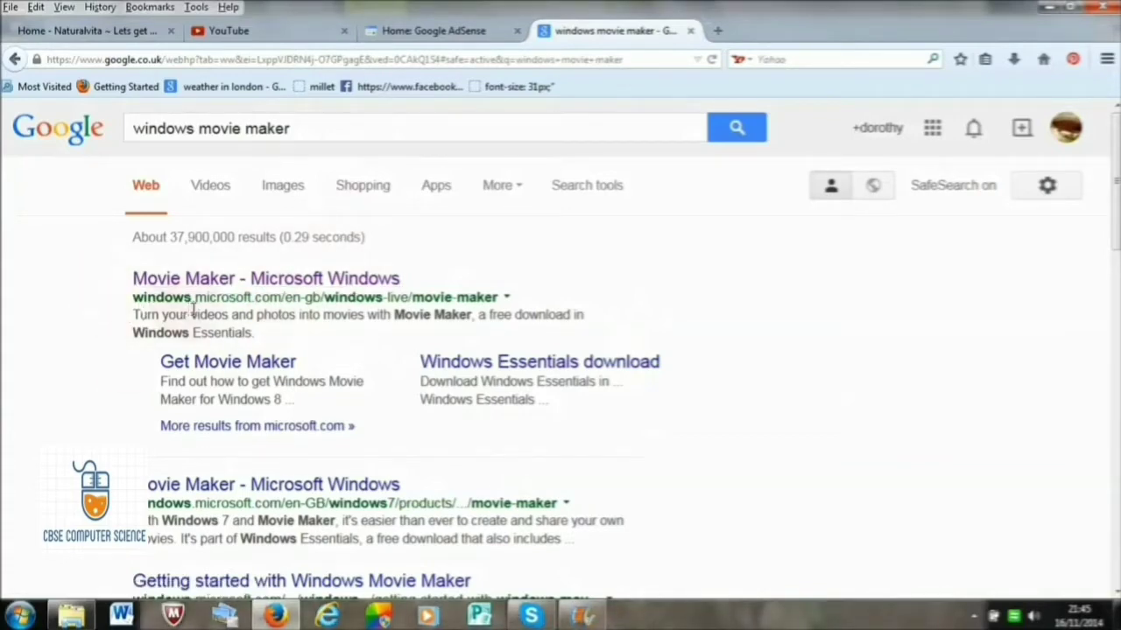
pyautogui.click(263, 282)
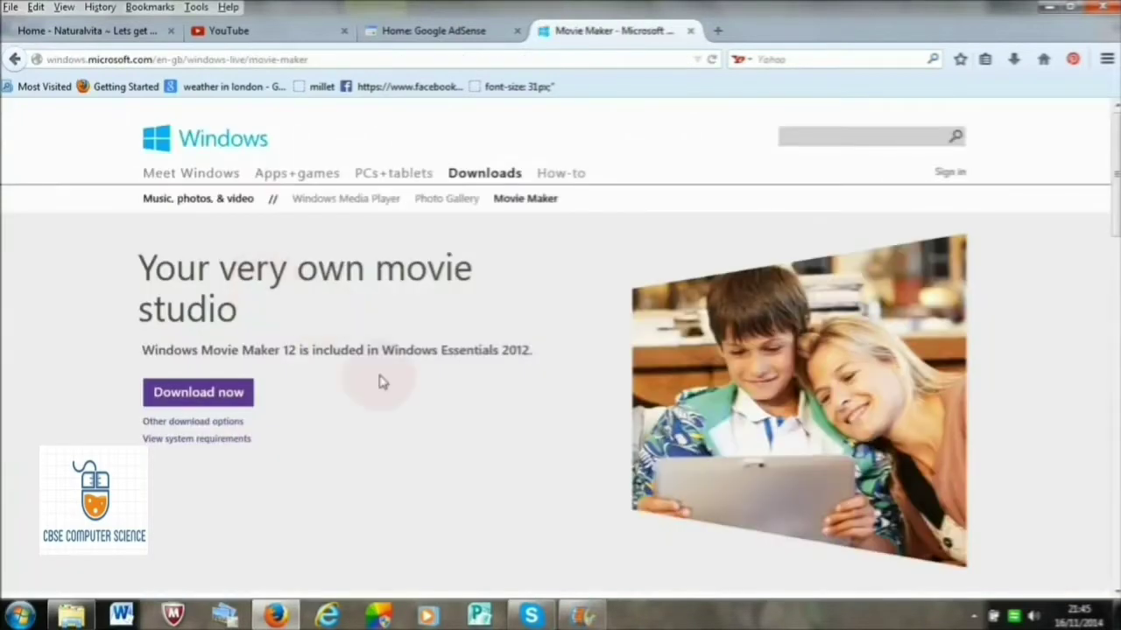
pyautogui.click(207, 399)
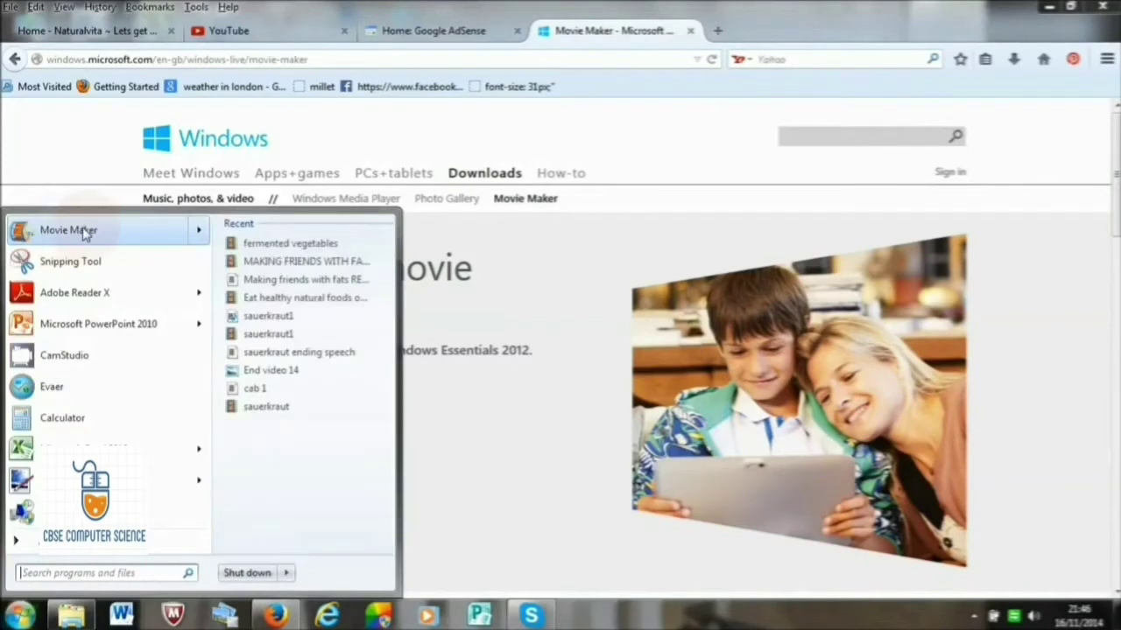
# - Launch Movie Maker from the Start menu
pyautogui.click(80, 231)
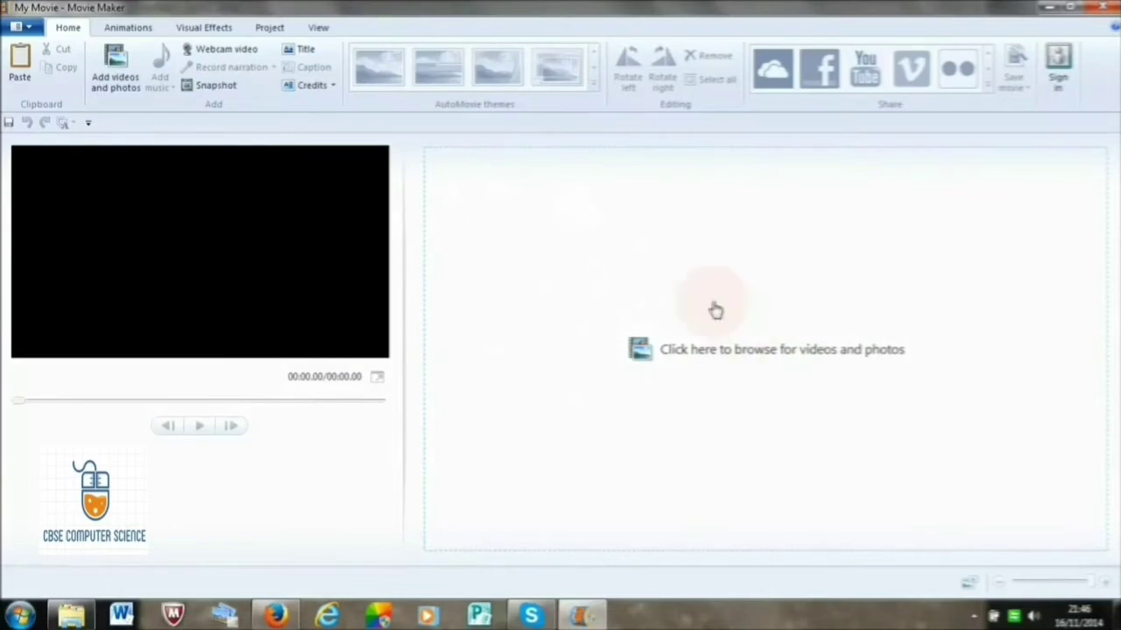
# - Add the video MVI_4923 from the pumpkins folder to the storyboard
pyautogui.click(120, 90)
pyautogui.scroll(-10, 301, 363)
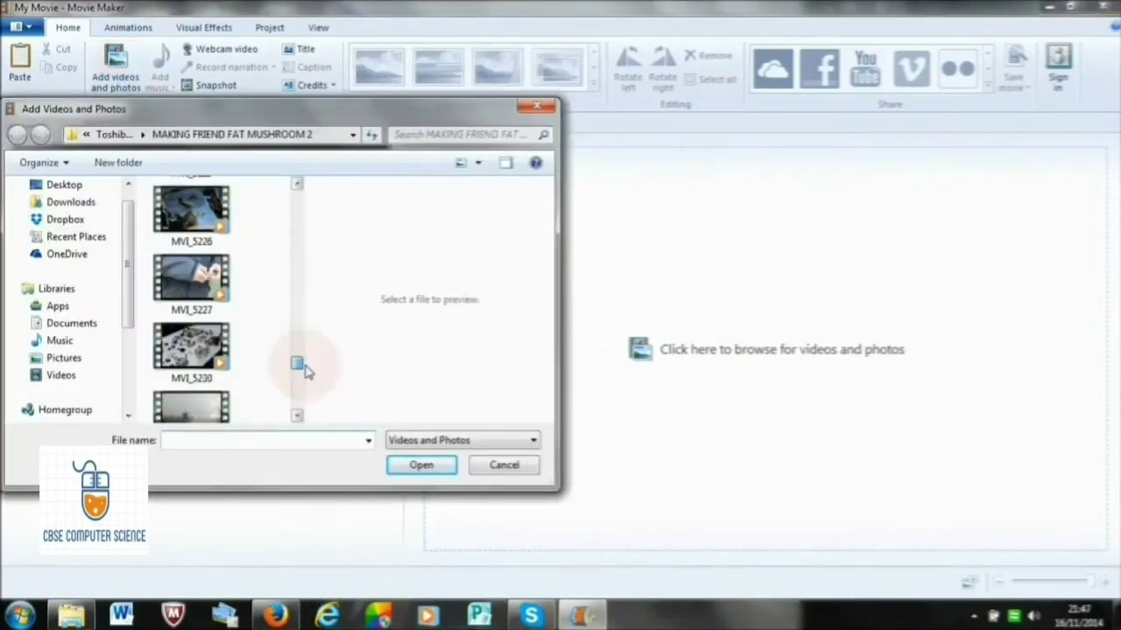
pyautogui.moveTo(304, 364); pyautogui.dragTo(297, 193)
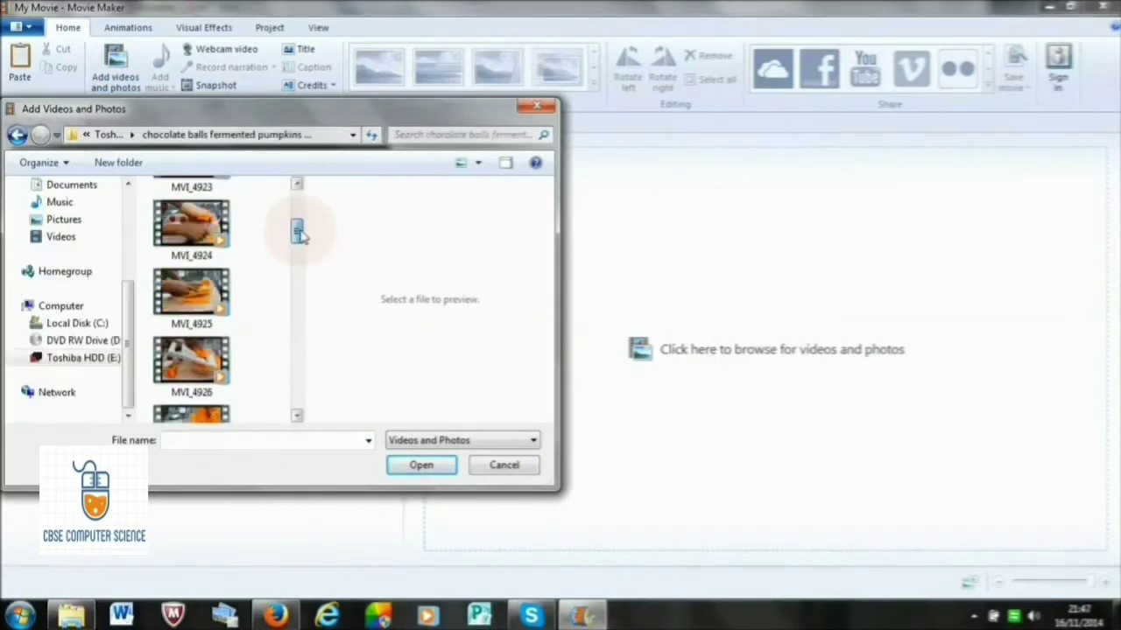
pyautogui.moveTo(298, 233); pyautogui.dragTo(296, 221)
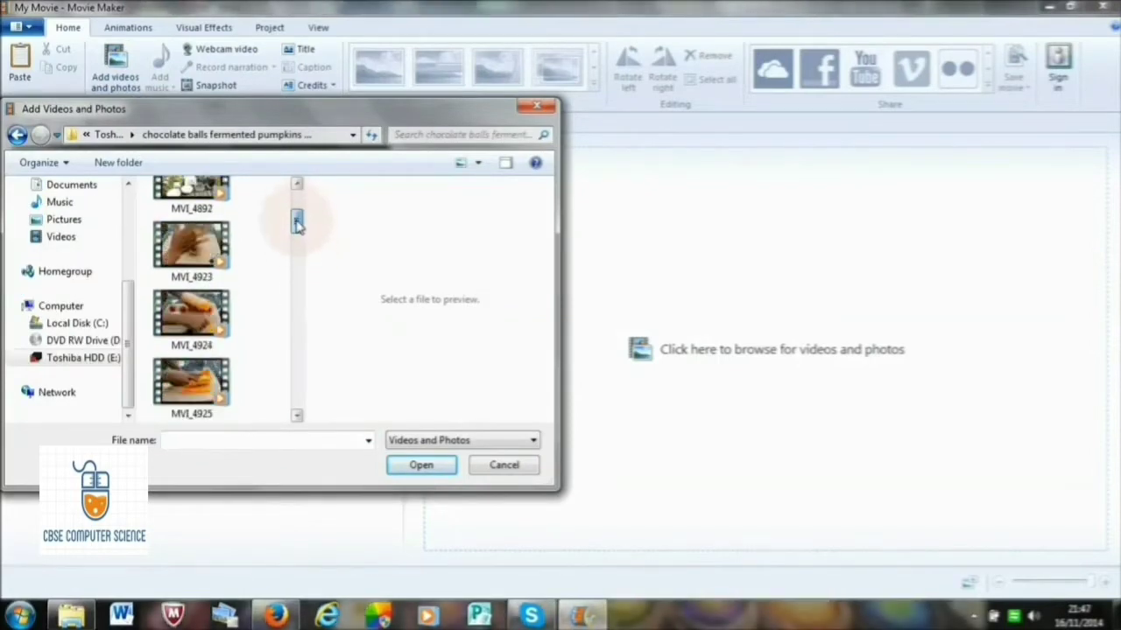
pyautogui.click(197, 253)
pyautogui.click(402, 468)
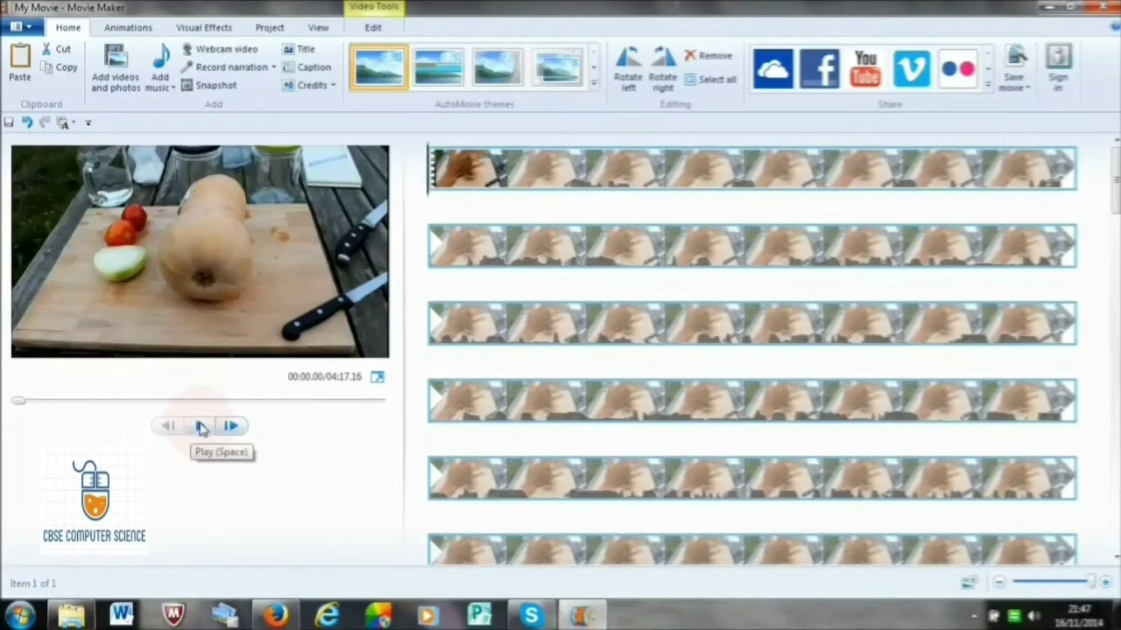
# - Play the clip in the preview, then park the playhead at 00:04.87
pyautogui.click(201, 426)
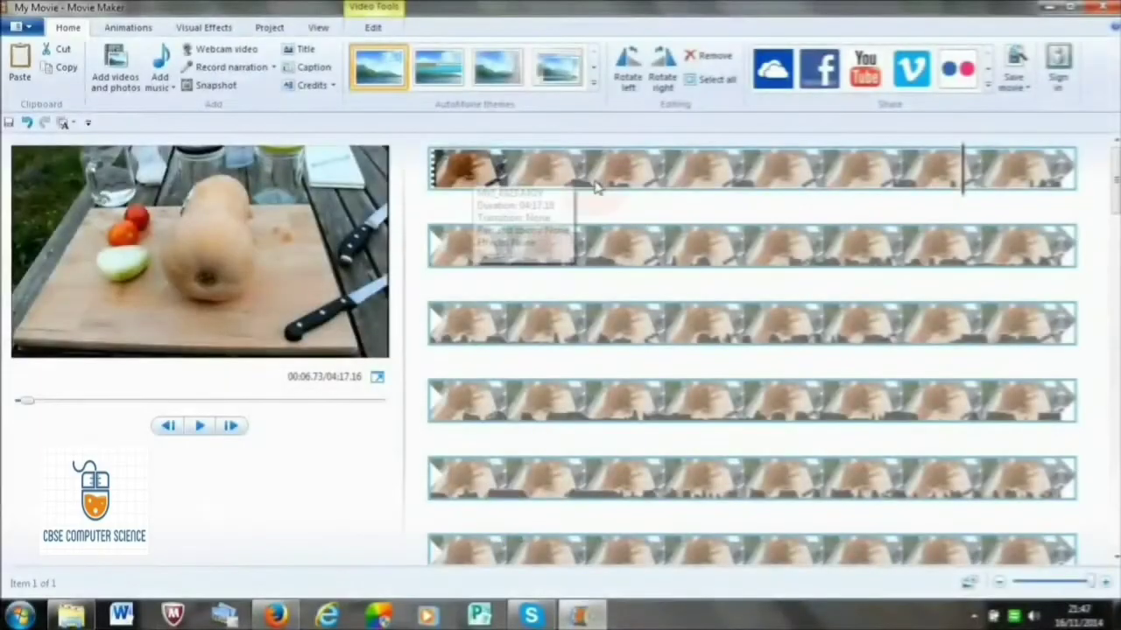
pyautogui.click(815, 194)
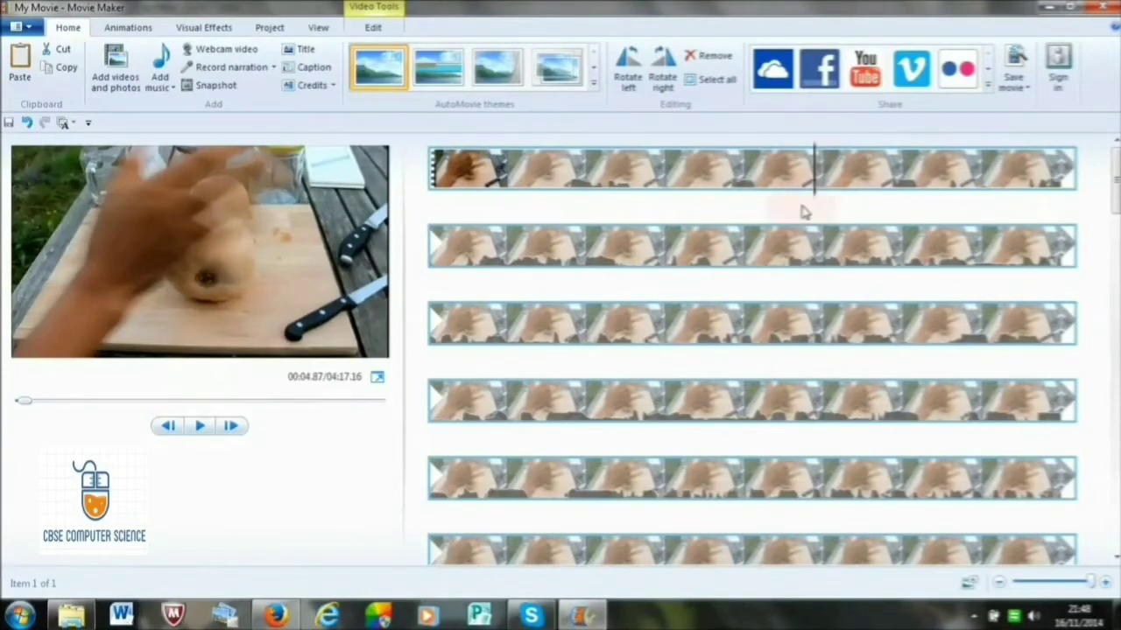
# - Split the clip at 4.87 seconds and again at 6.80 seconds
pyautogui.click(375, 31)
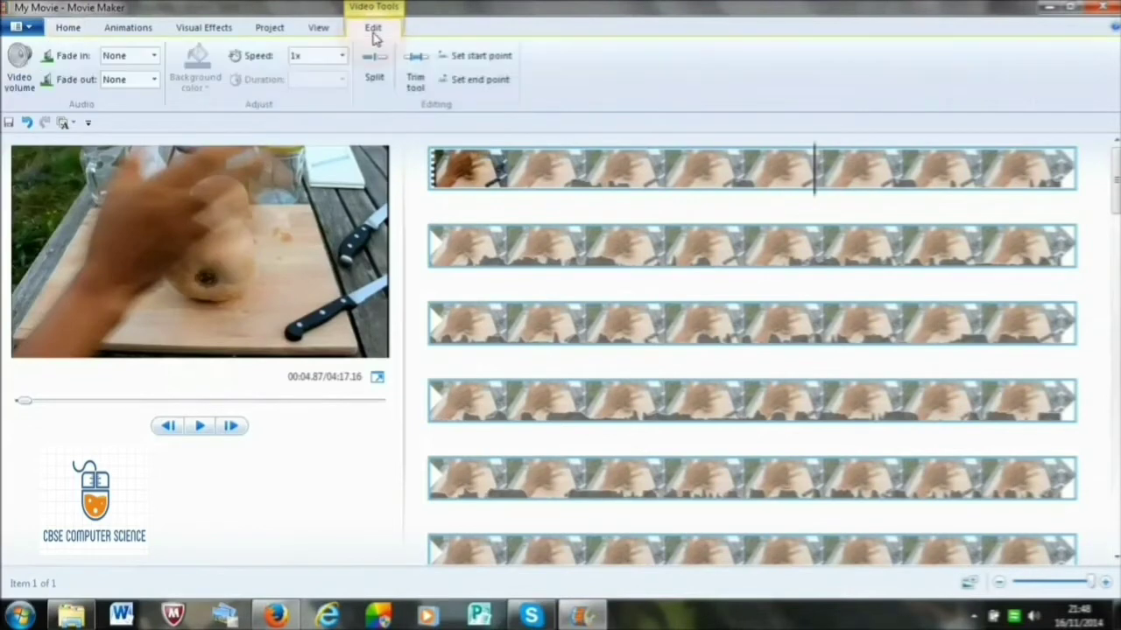
pyautogui.click(377, 78)
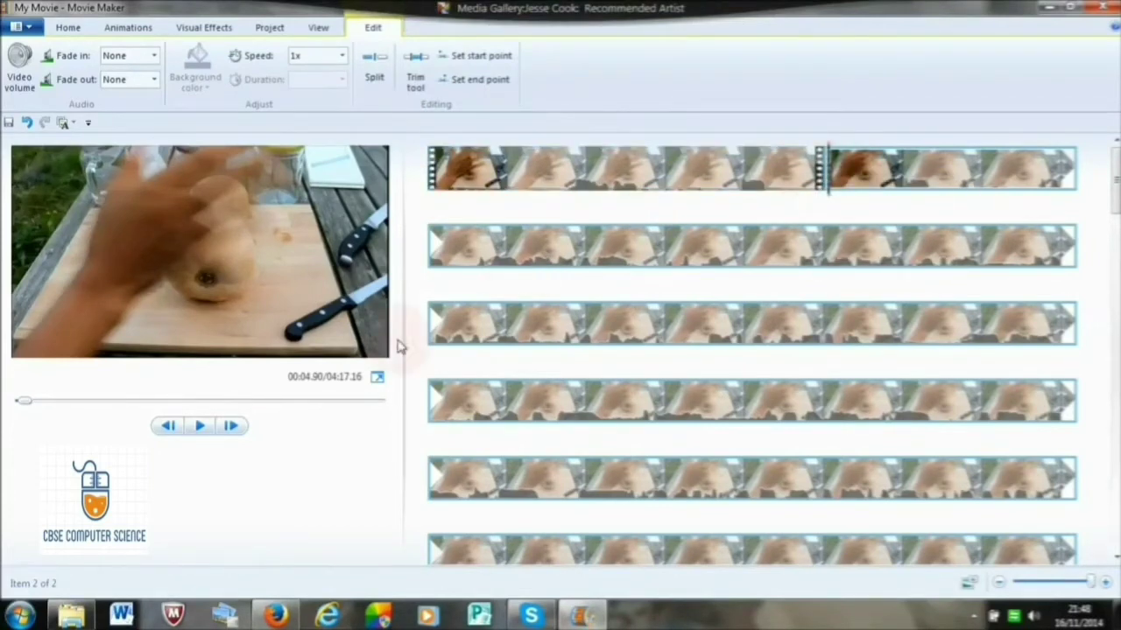
pyautogui.click(200, 429)
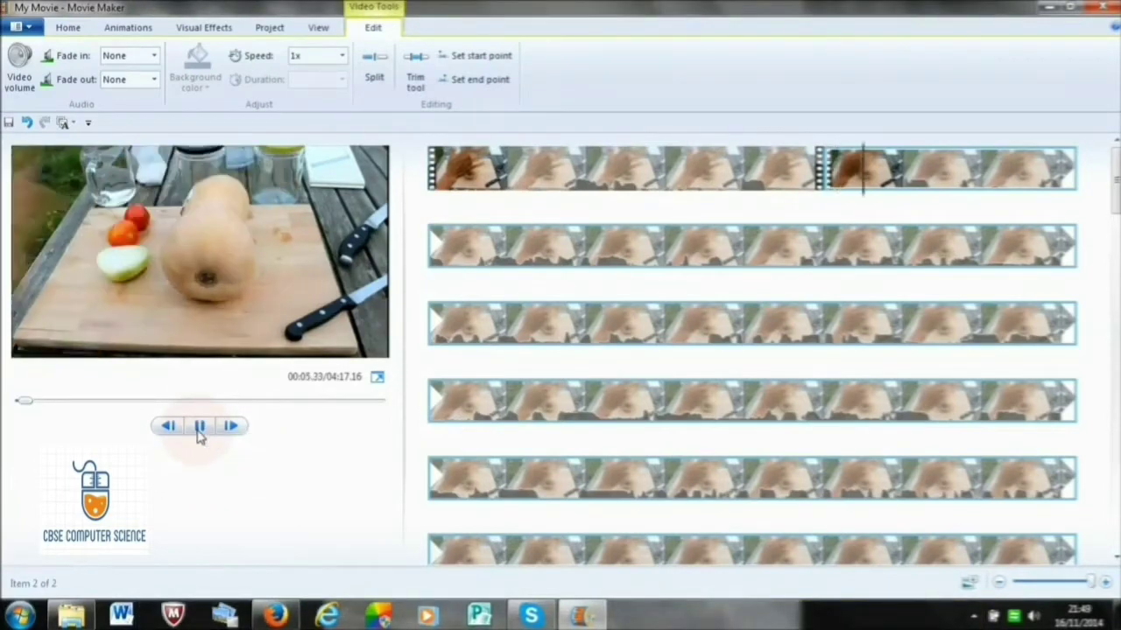
pyautogui.click(199, 429)
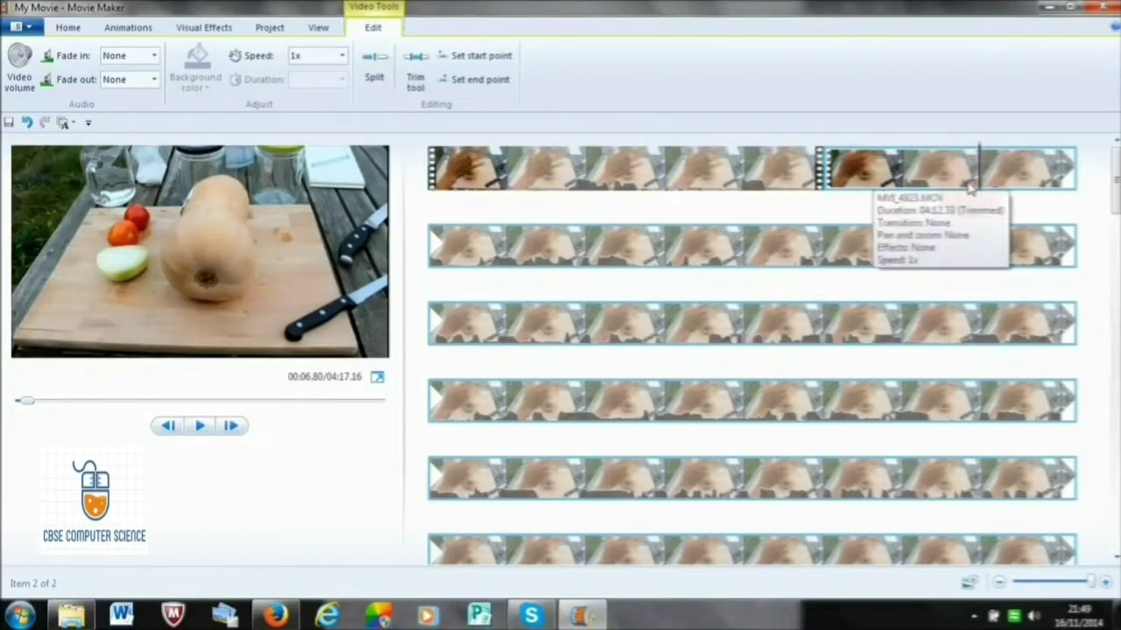
pyautogui.click(374, 81)
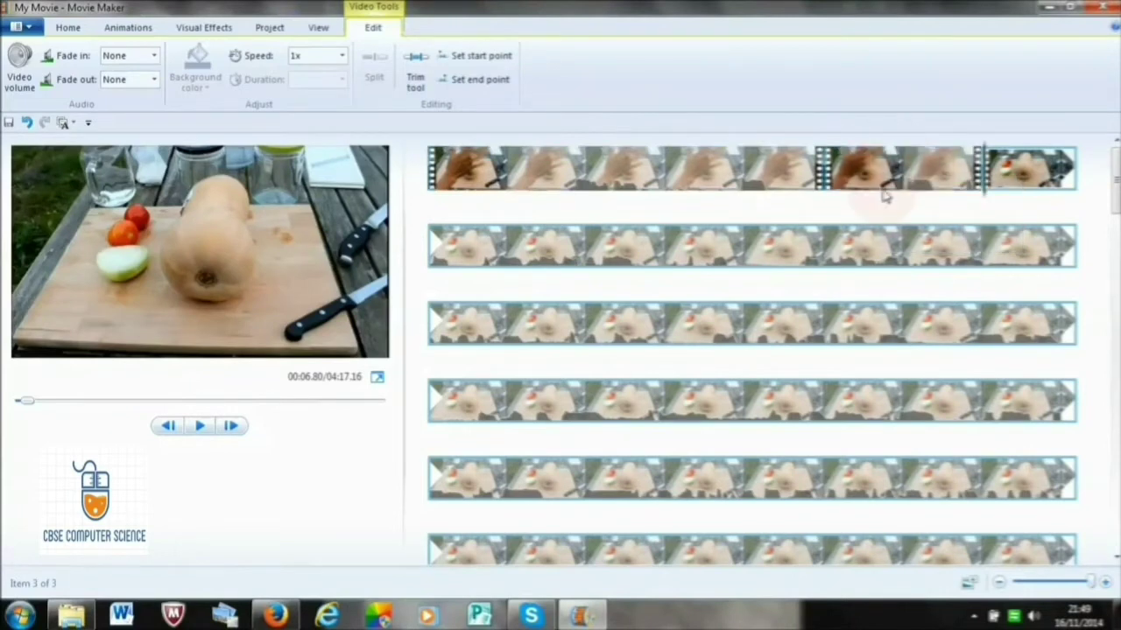
# - Remove the short middle clip between the two split points
pyautogui.click(953, 182)
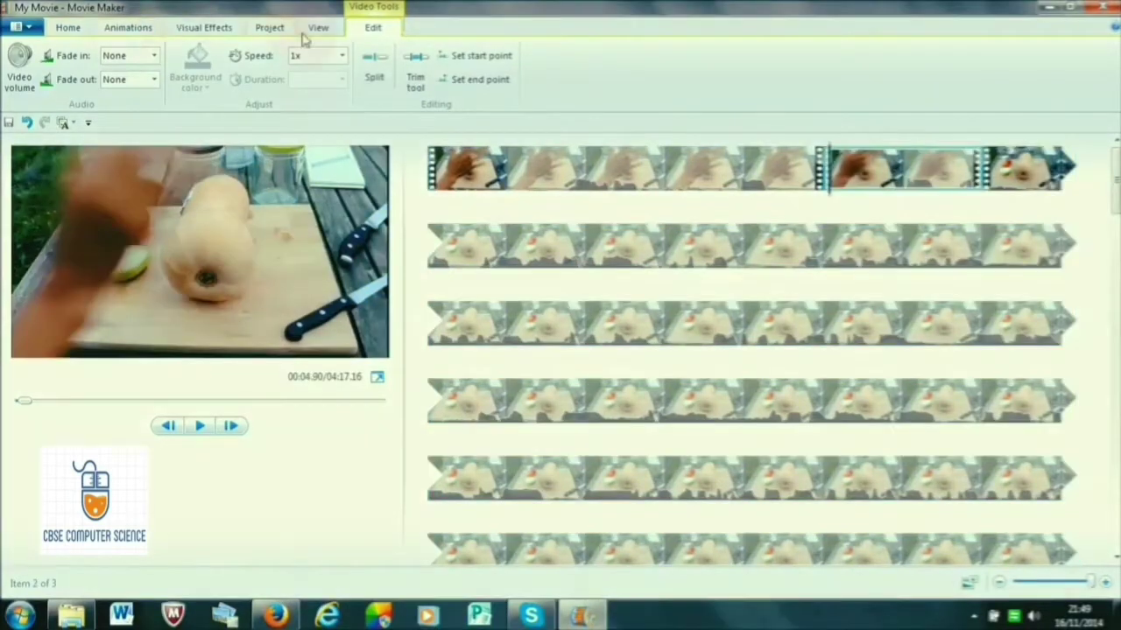
pyautogui.click(70, 29)
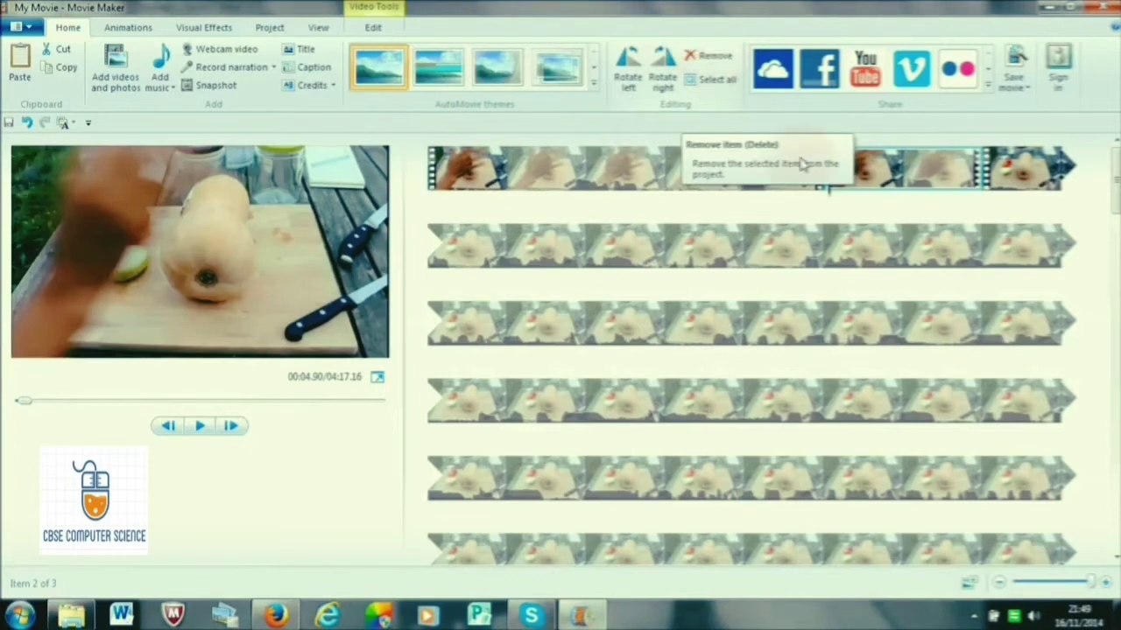
pyautogui.rightClick(887, 166)
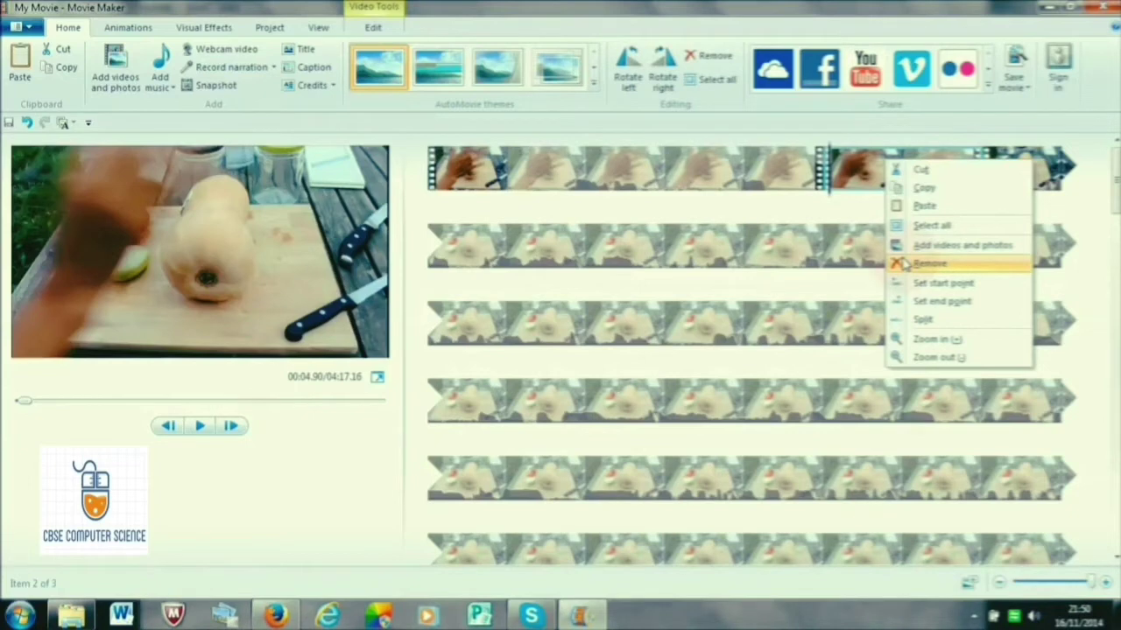
pyautogui.click(929, 264)
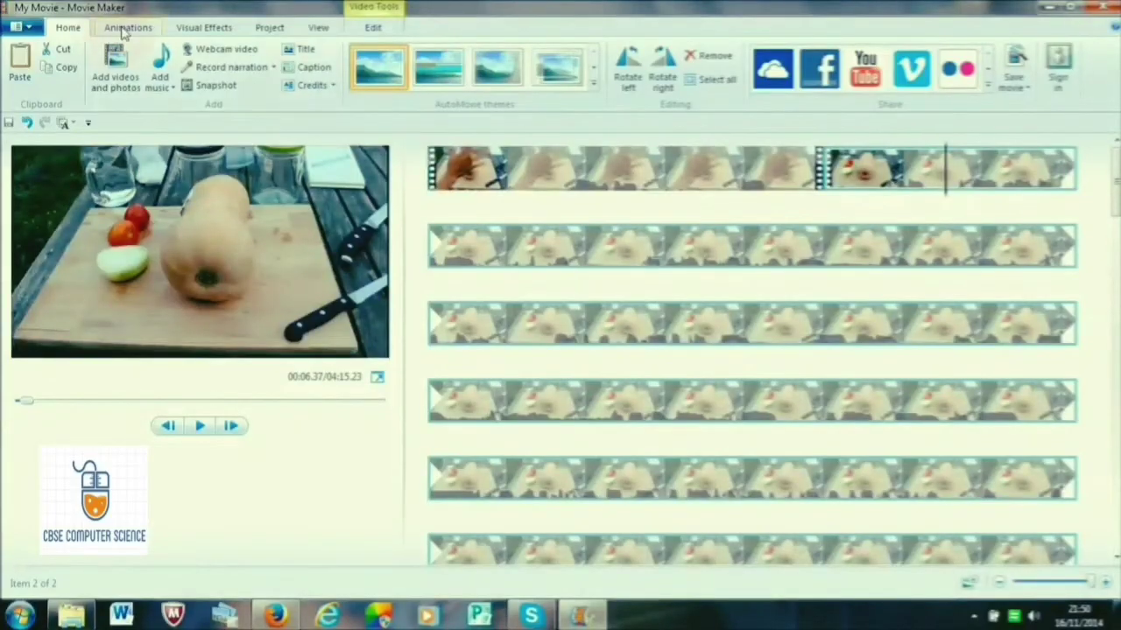
# - Apply the Blur - through black transition with a 0.50-second duration
pyautogui.click(127, 28)
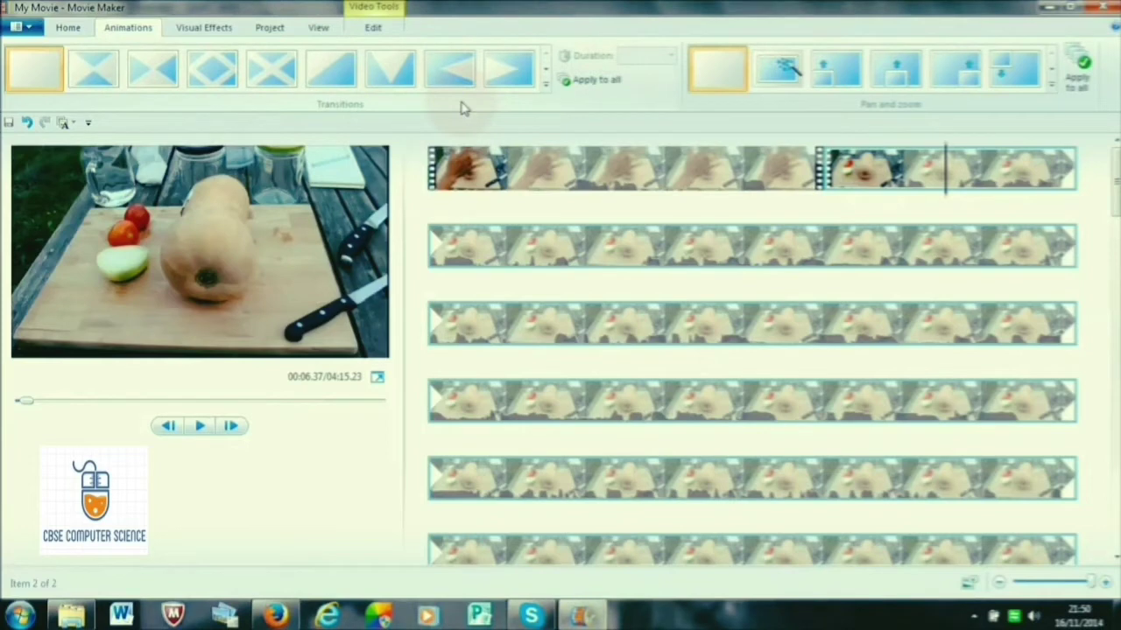
pyautogui.moveTo(446, 76)
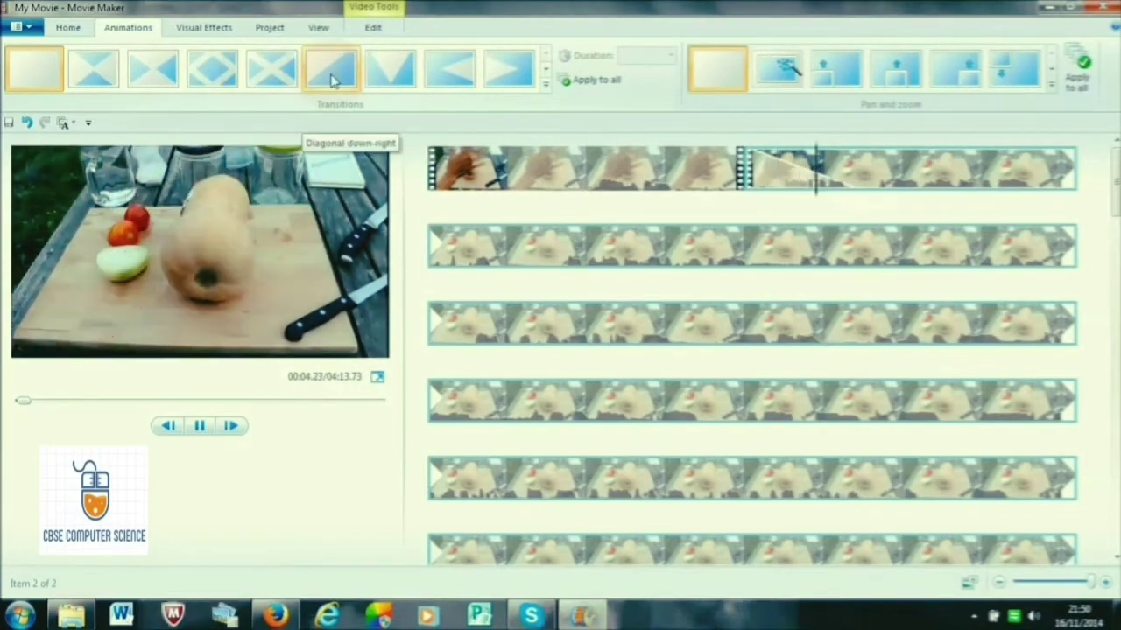
pyautogui.click(545, 84)
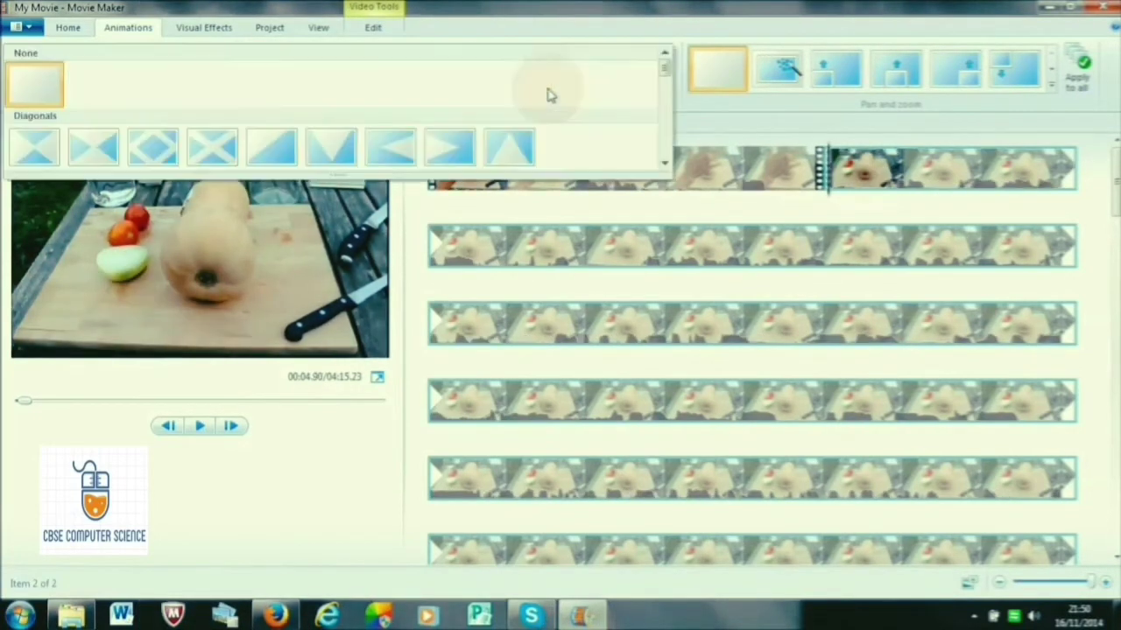
pyautogui.scroll(-3, 665, 77)
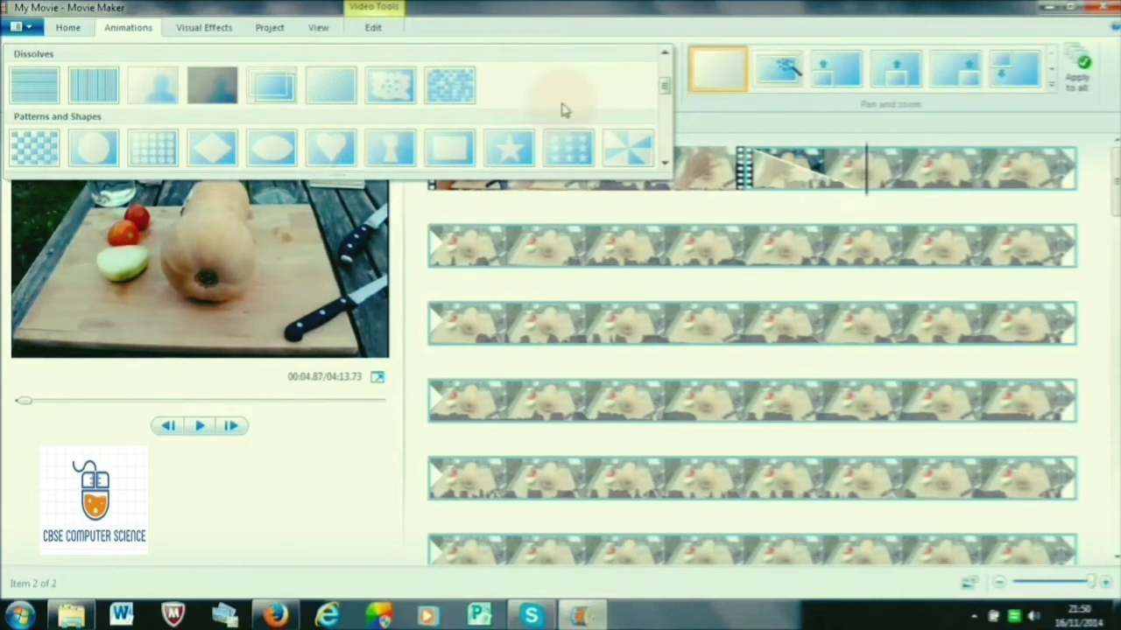
pyautogui.scroll(-1, 666, 103)
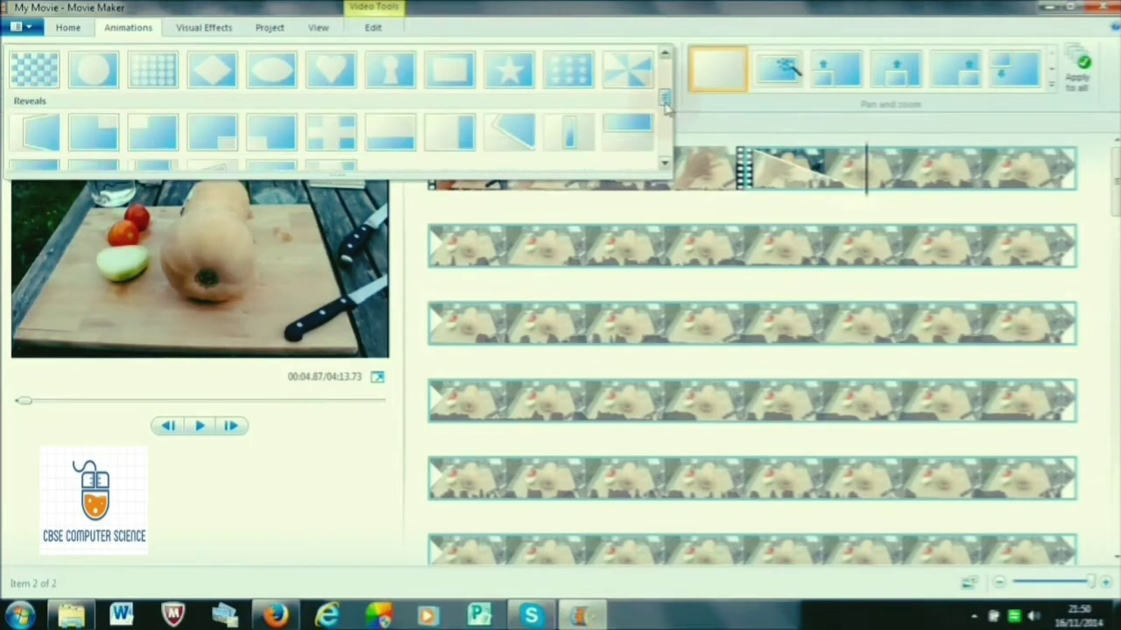
pyautogui.scroll(1, 666, 104)
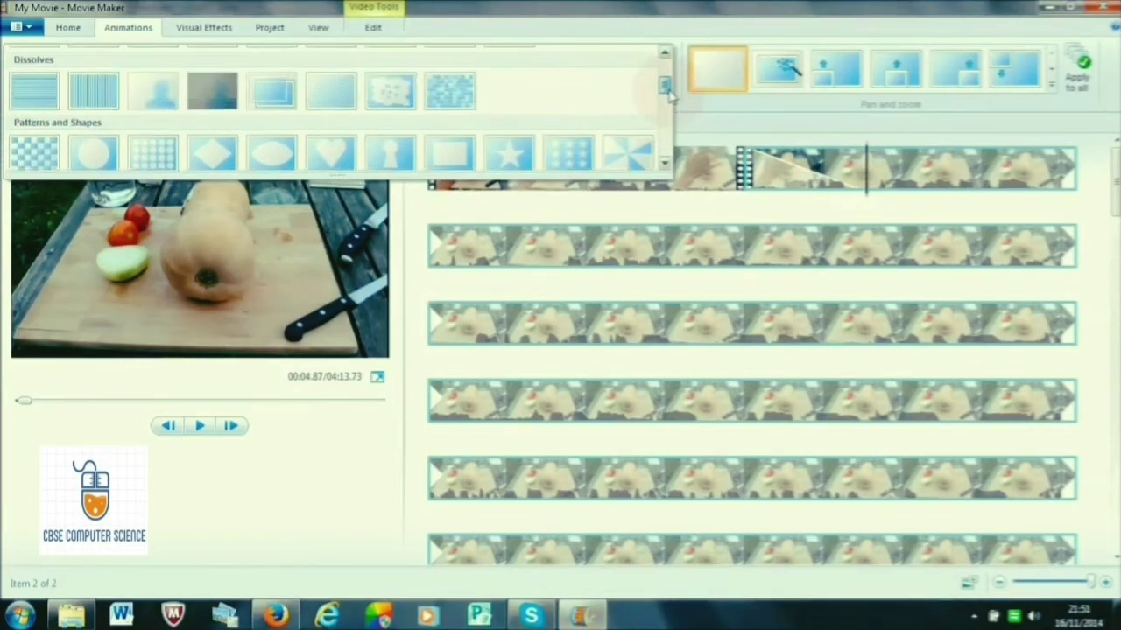
pyautogui.scroll(1, 667, 95)
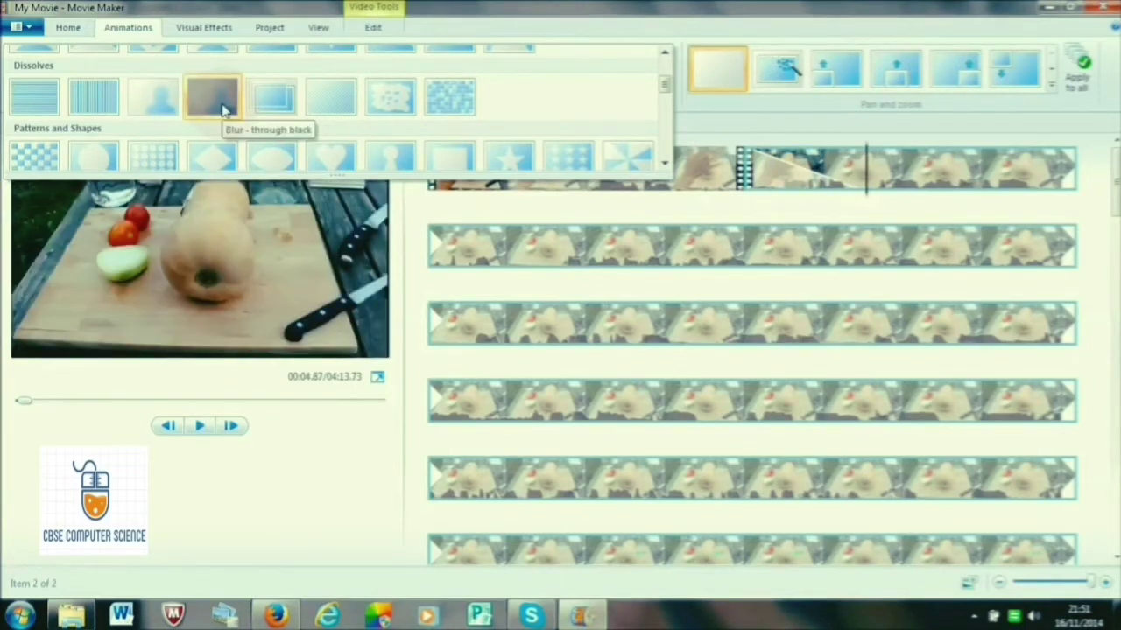
pyautogui.click(223, 109)
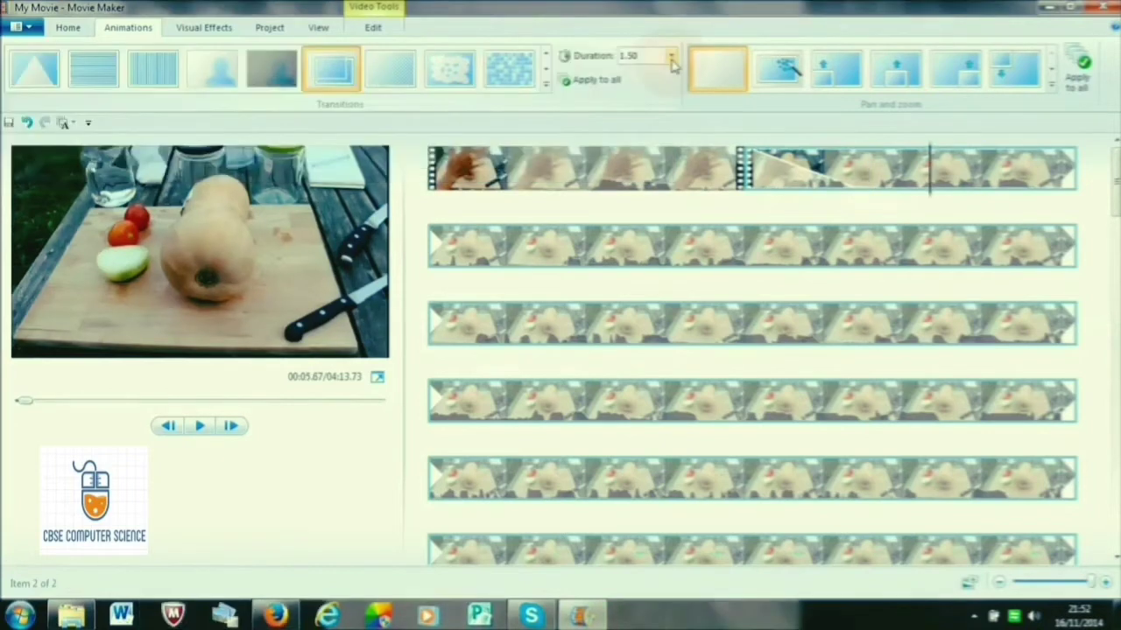
pyautogui.click(648, 55)
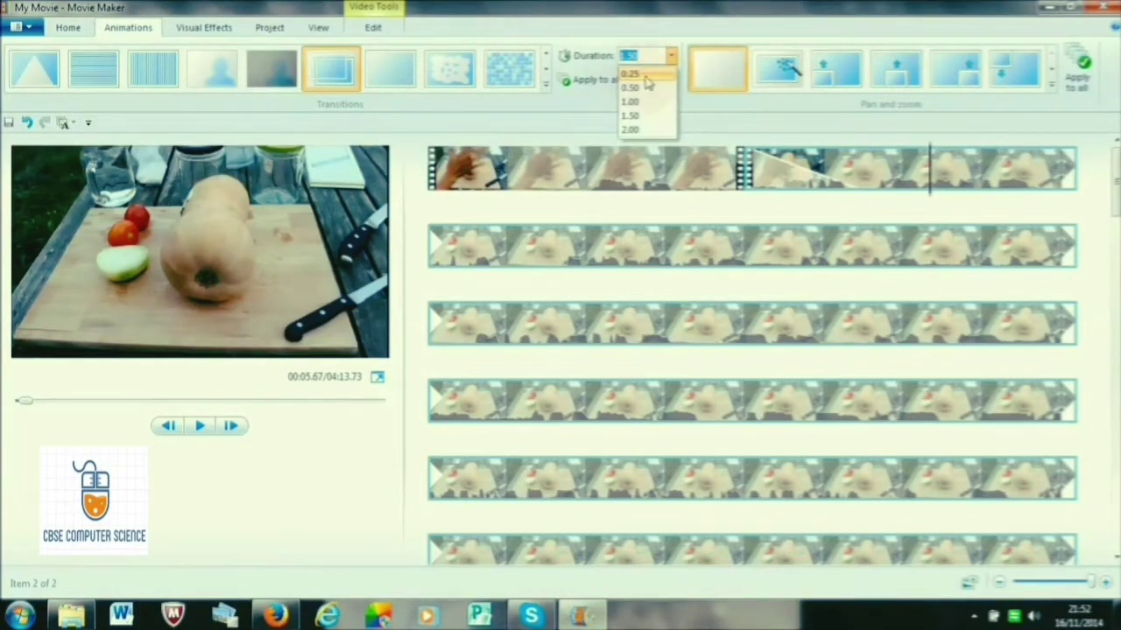
pyautogui.click(646, 82)
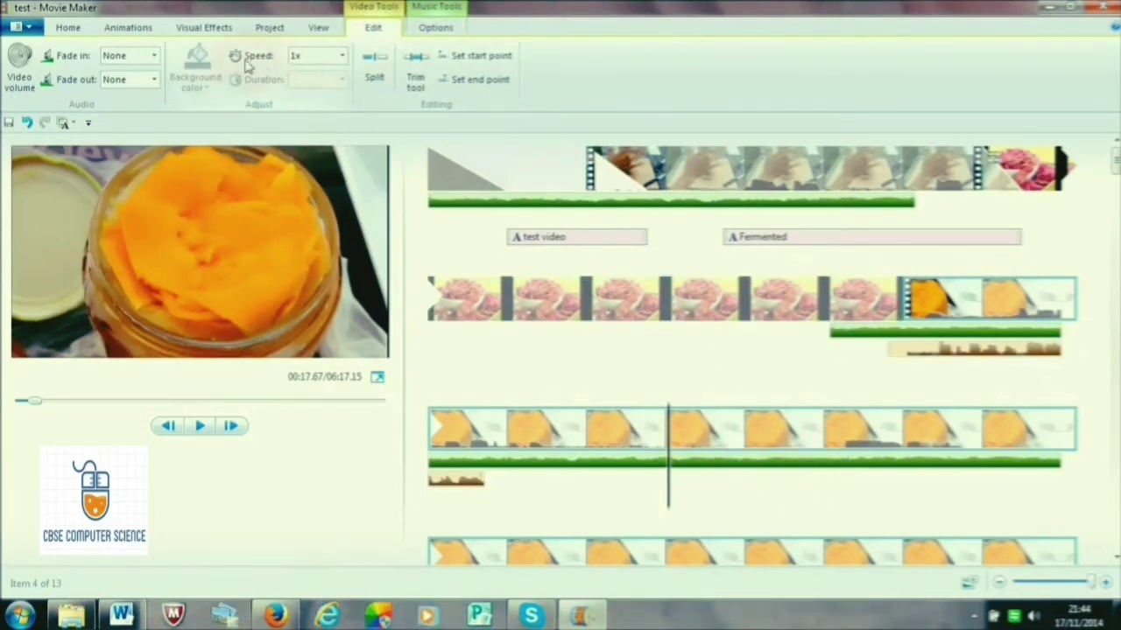
# - Change the fourth clip's playback speed to 4x, then raise it to 8x
pyautogui.click(342, 61)
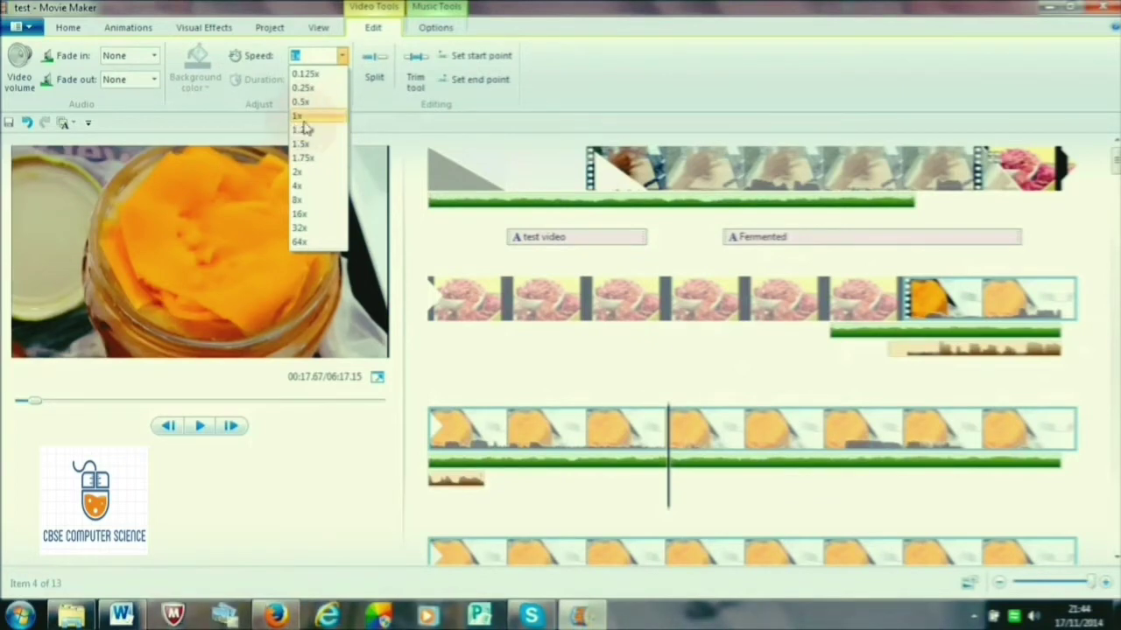
pyautogui.click(315, 187)
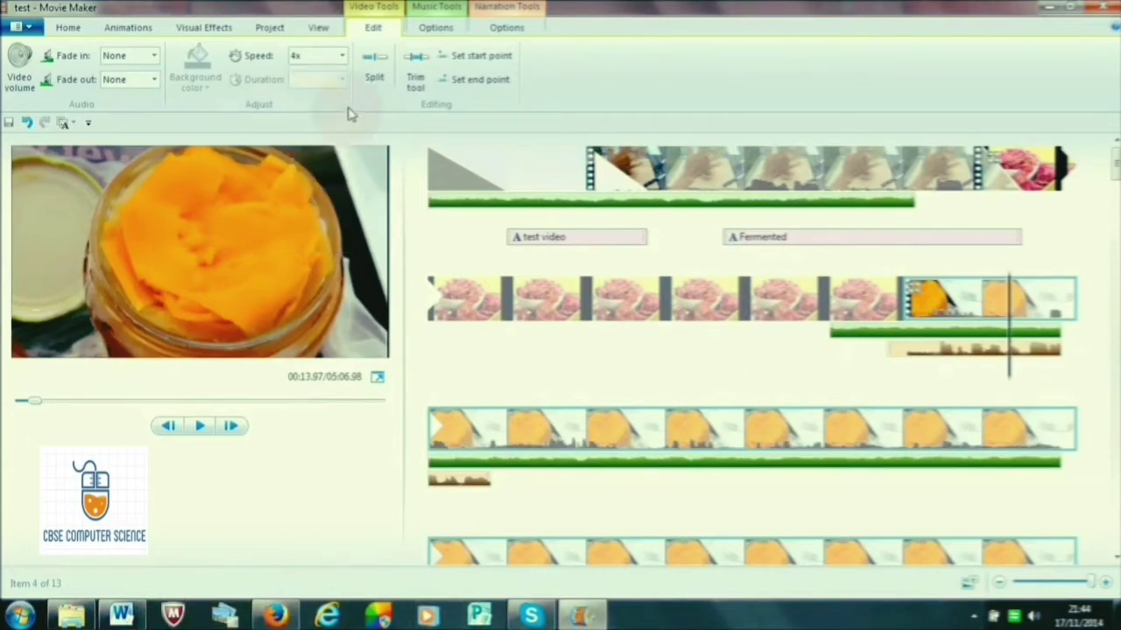
pyautogui.click(342, 57)
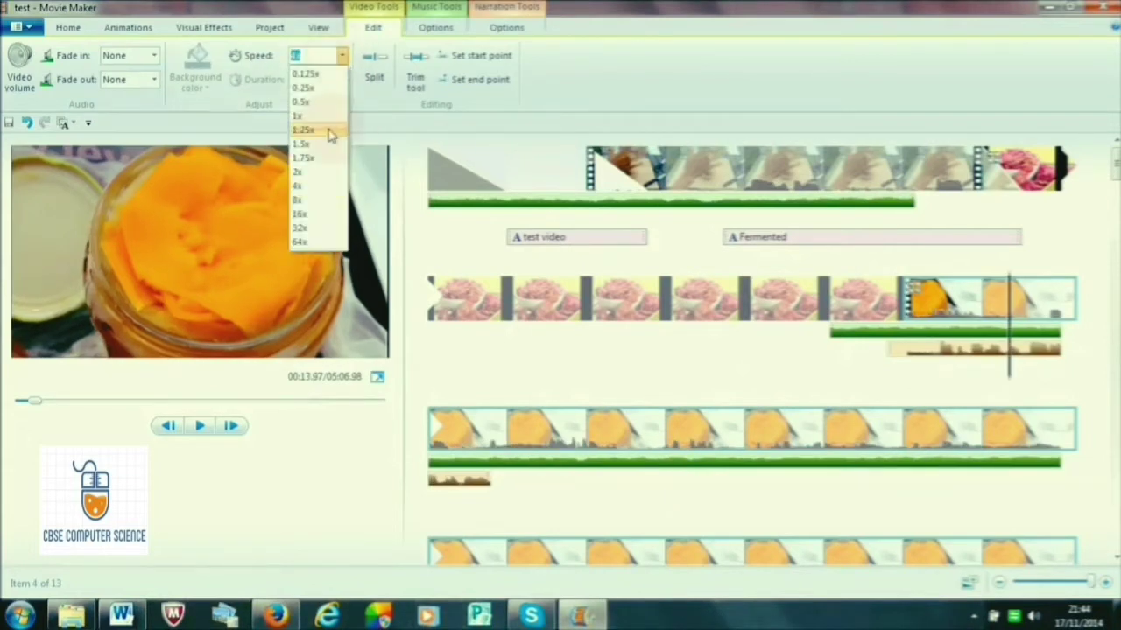
pyautogui.click(297, 199)
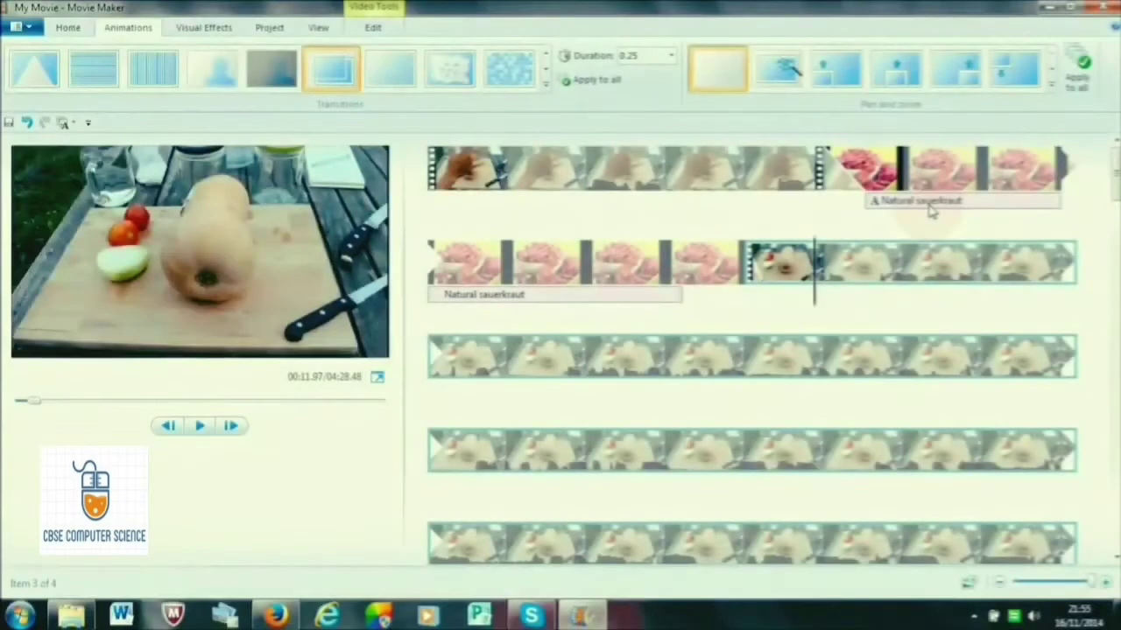
pyautogui.click(931, 207)
# - Copy the Natural sauerkraut caption and preview the movie from a first-row clip
pyautogui.rightClick(931, 209)
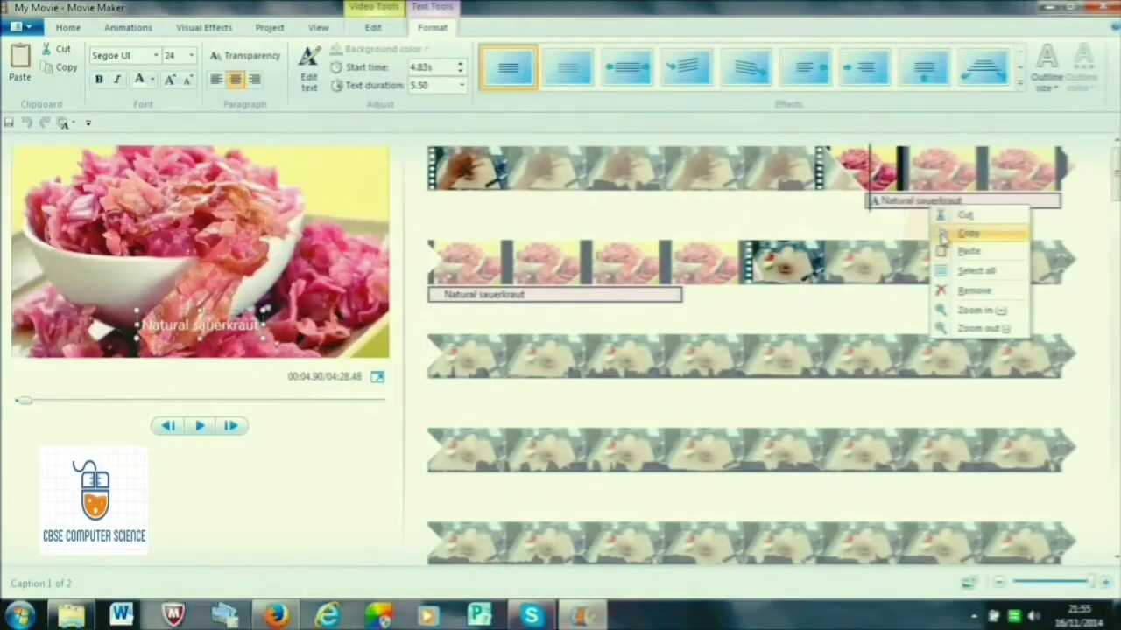
pyautogui.click(943, 235)
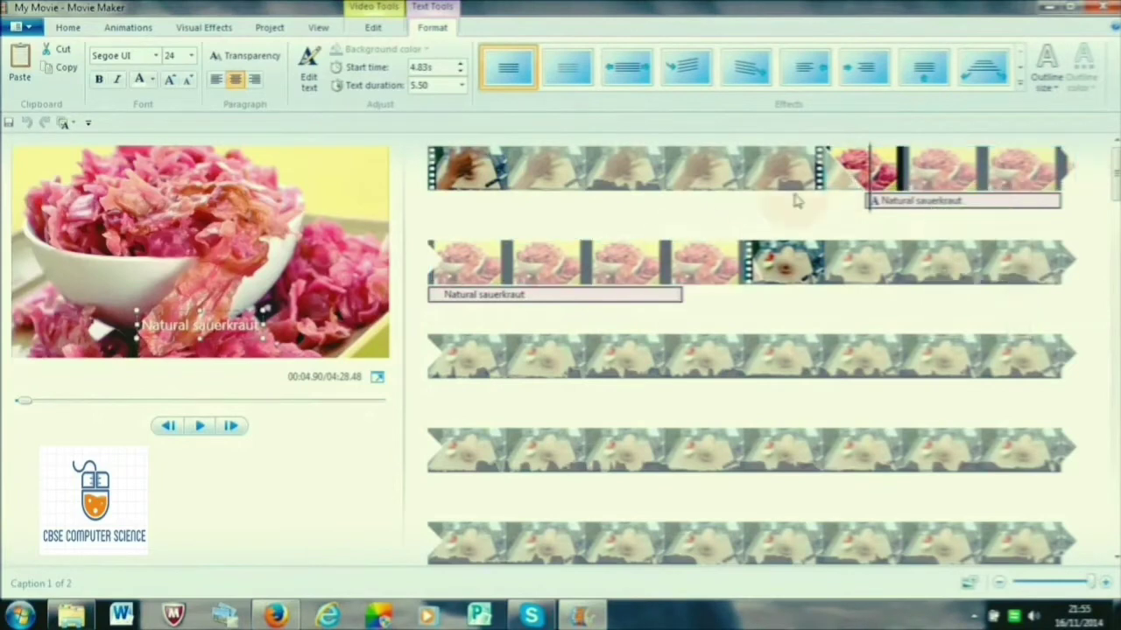
pyautogui.click(749, 171)
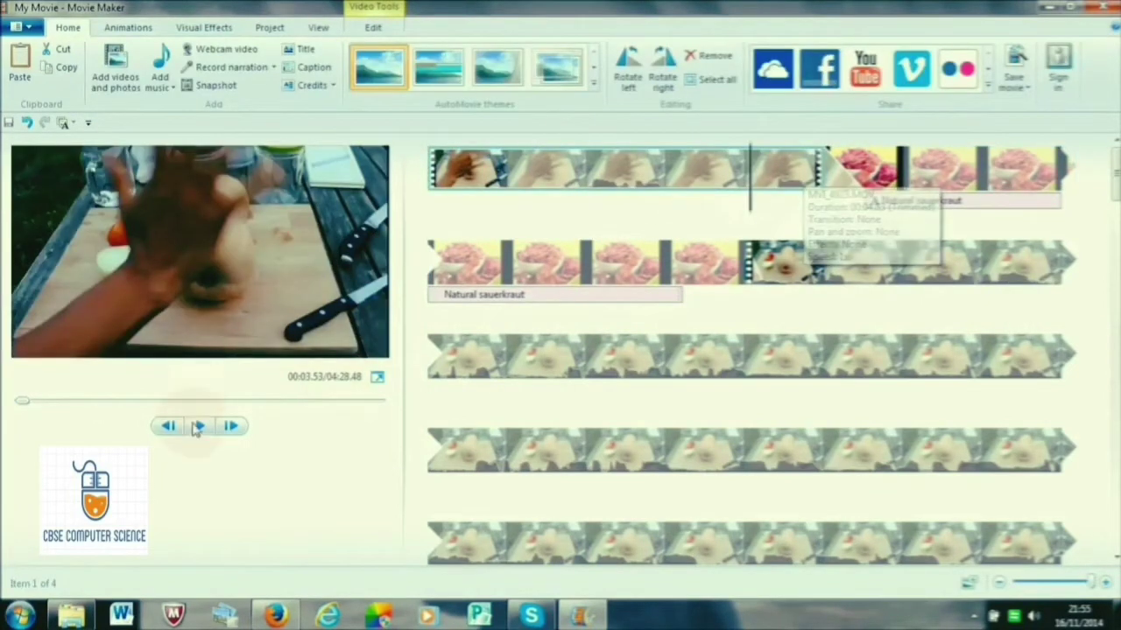
pyautogui.click(197, 426)
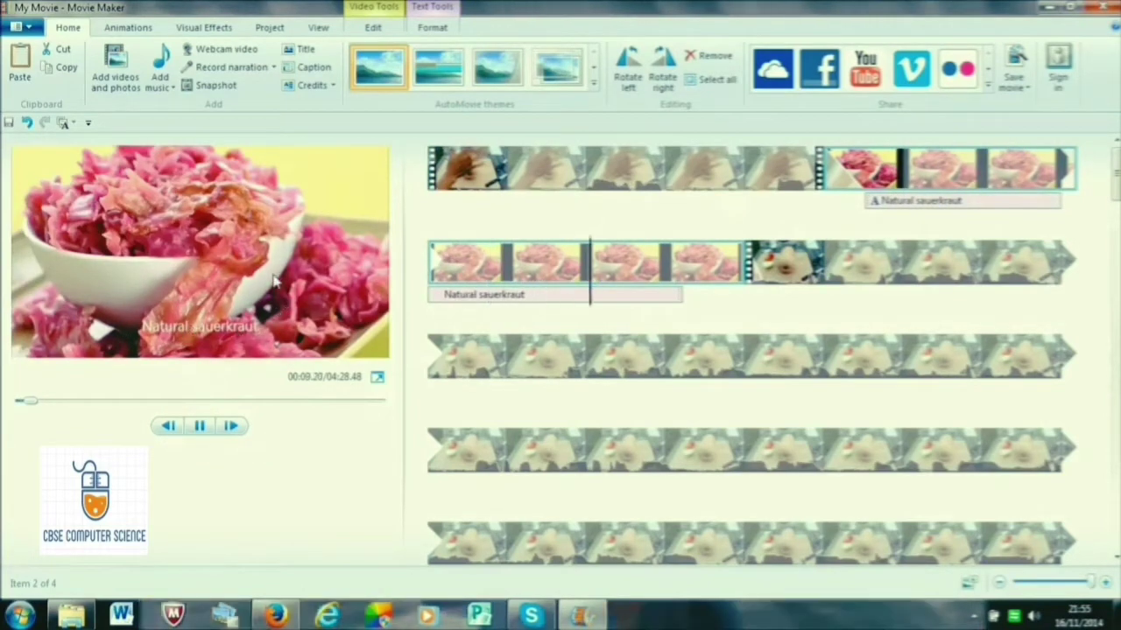
pyautogui.press('space')
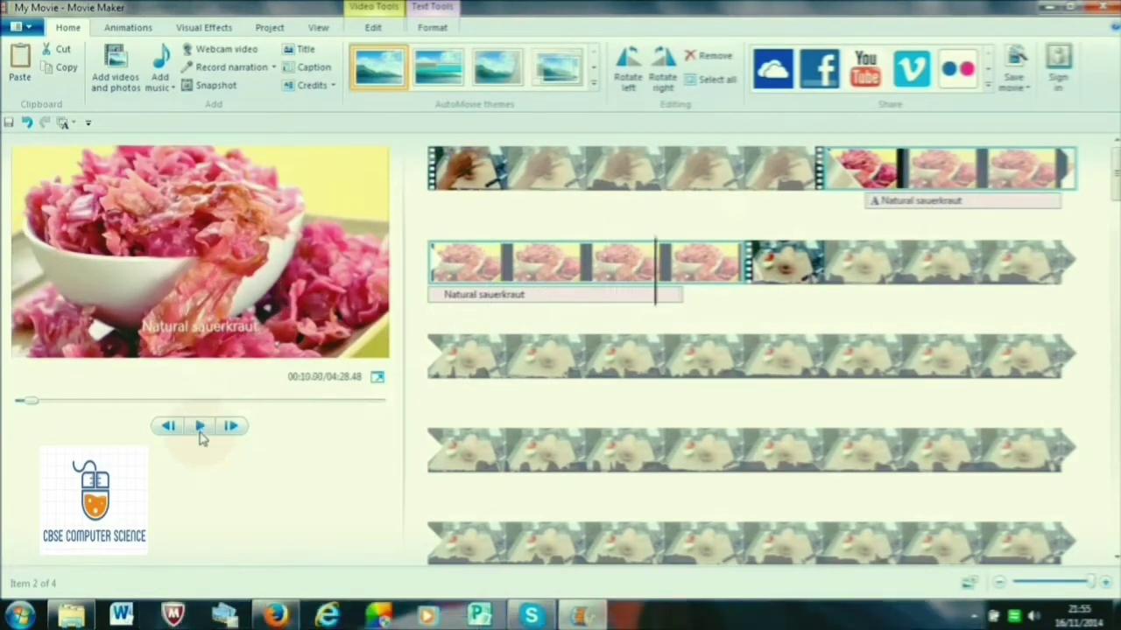
# - Select all captions and remove both Natural sauerkraut captions
pyautogui.rightClick(539, 308)
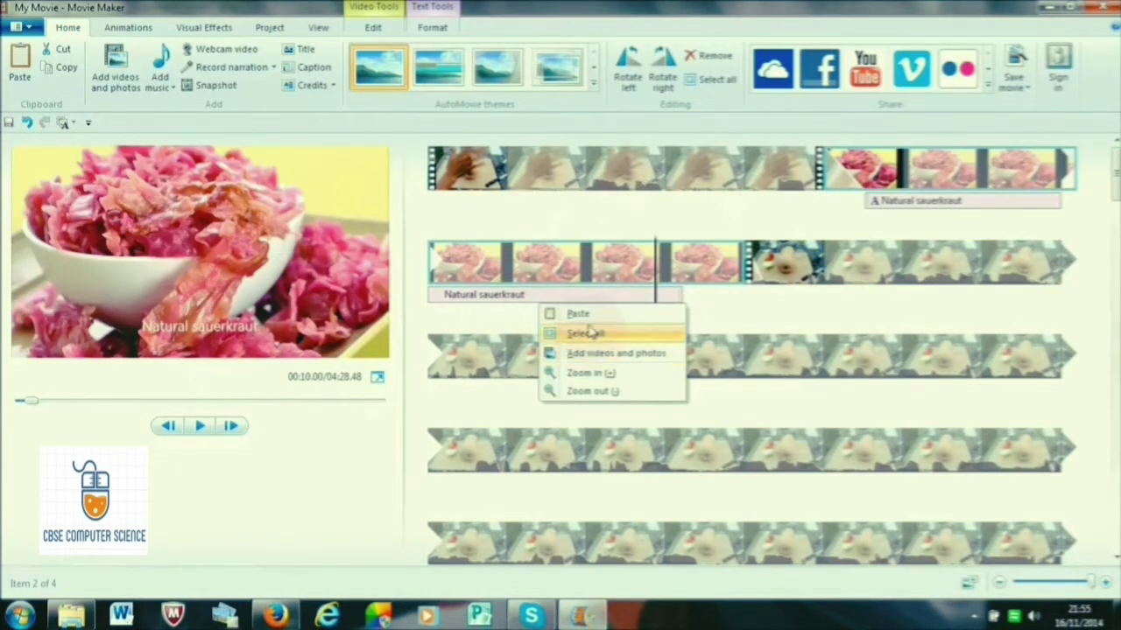
pyautogui.click(594, 335)
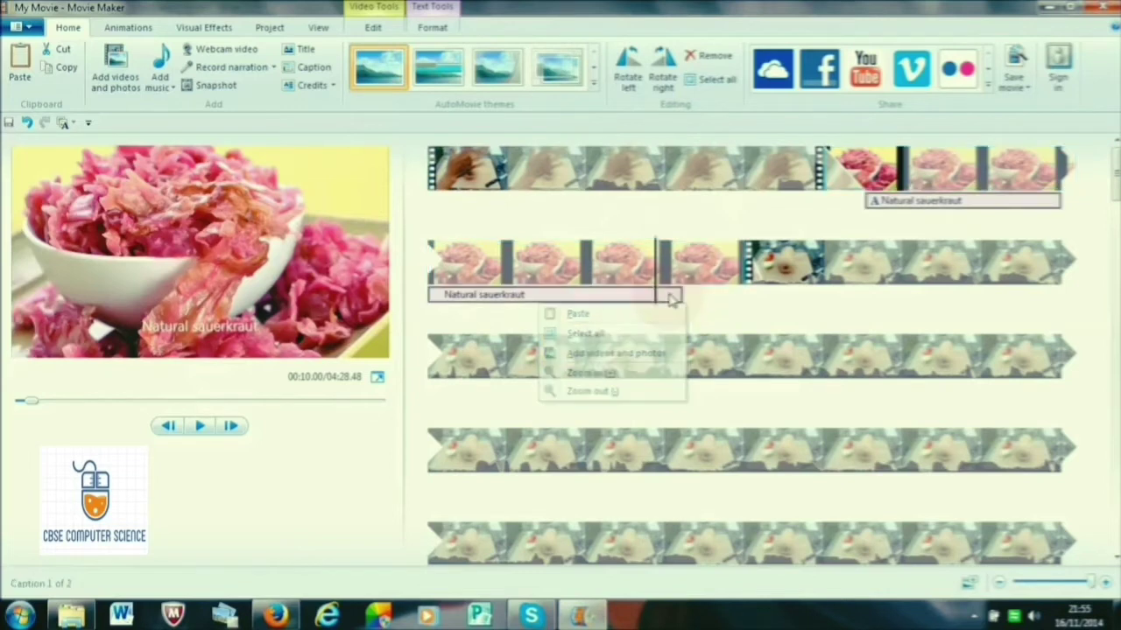
pyautogui.click(496, 298)
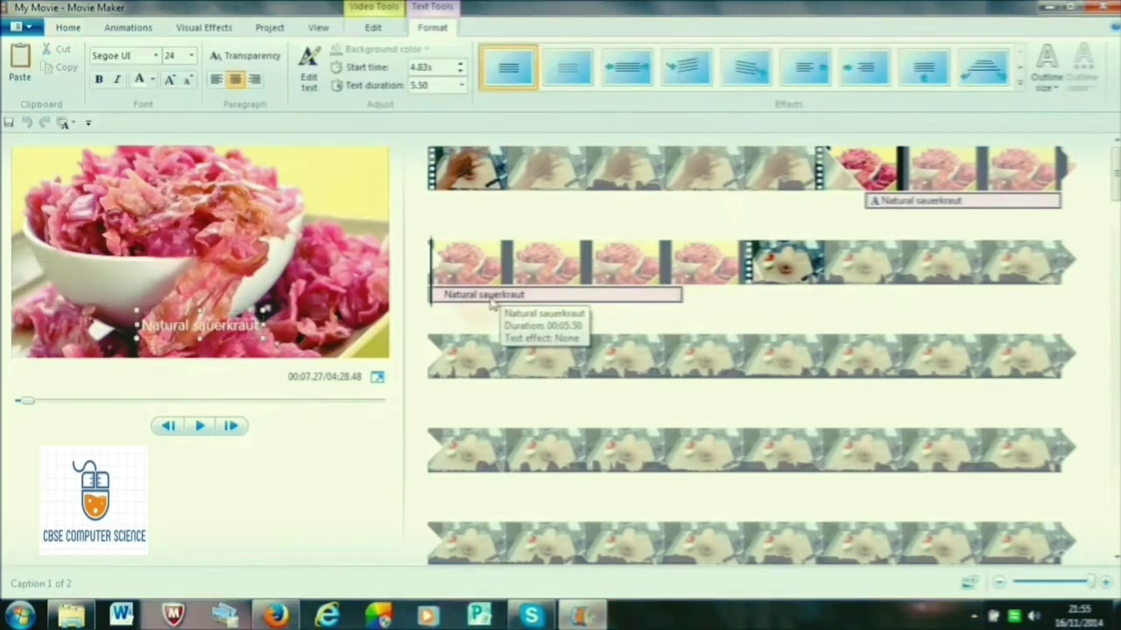
pyautogui.rightClick(495, 301)
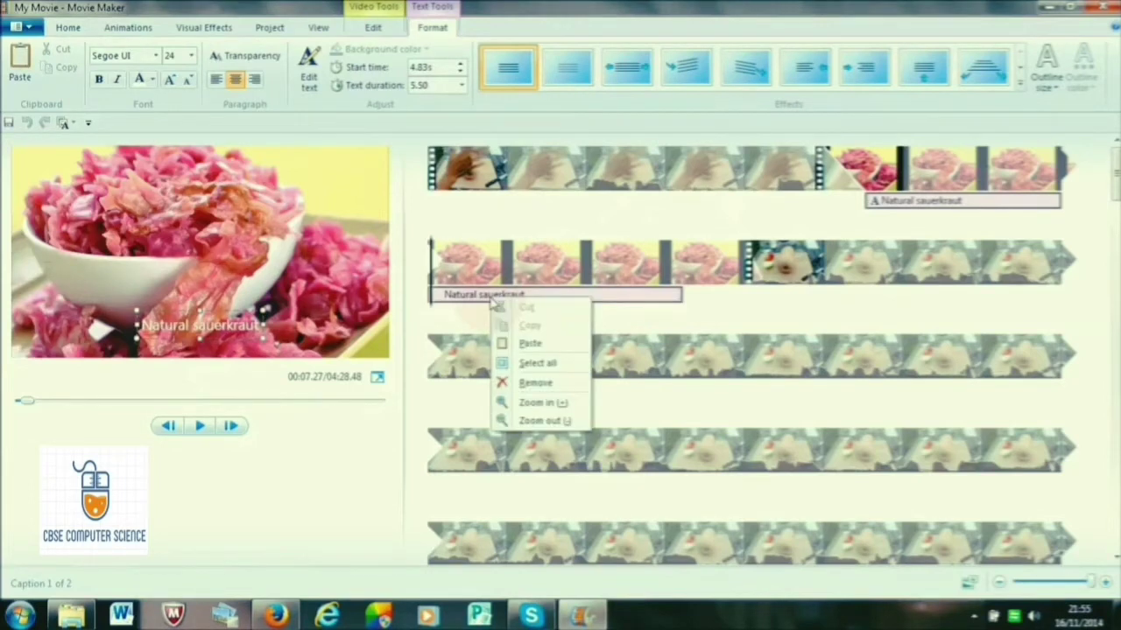
pyautogui.click(525, 382)
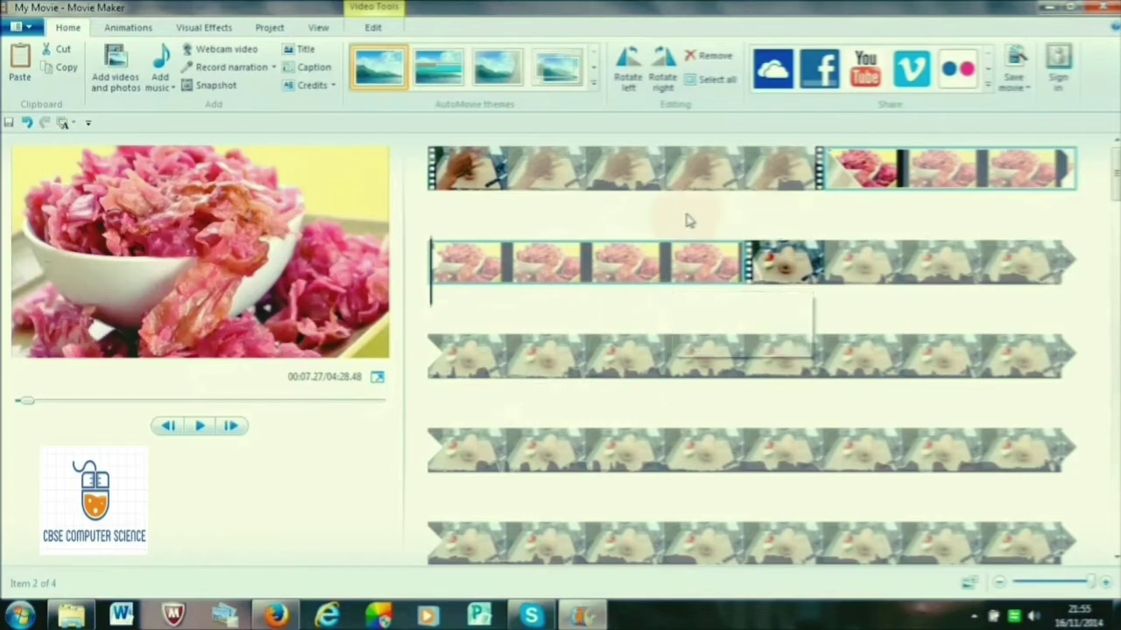
pyautogui.click(595, 183)
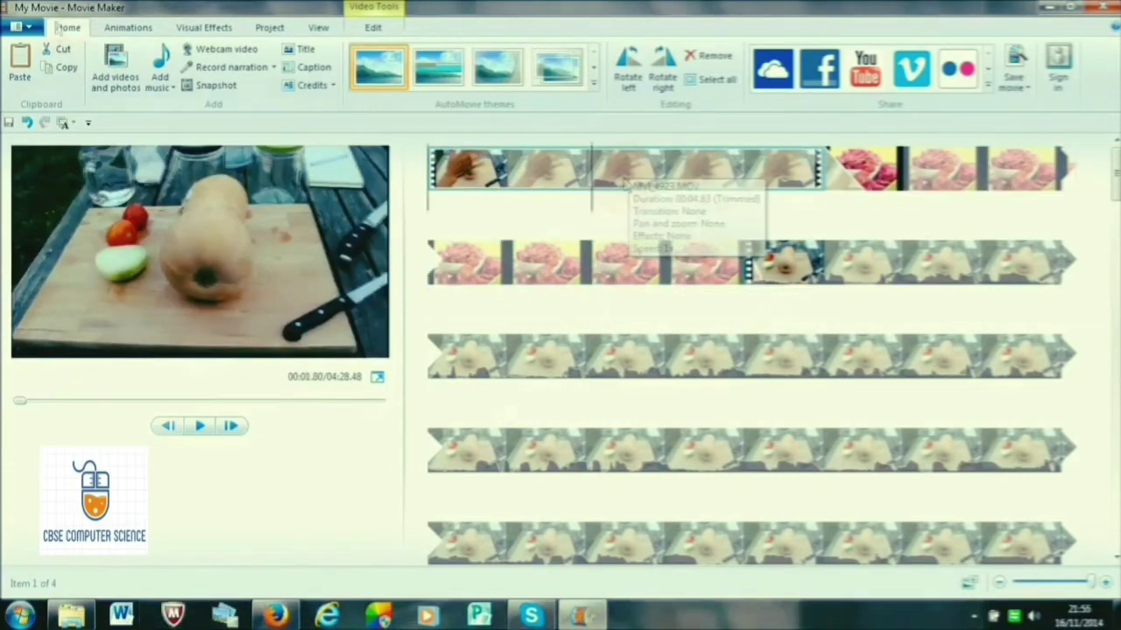
# - Add a caption reading 'Fermented Pumpkin Recipe' at the very start of the movie
pyautogui.press('Home')
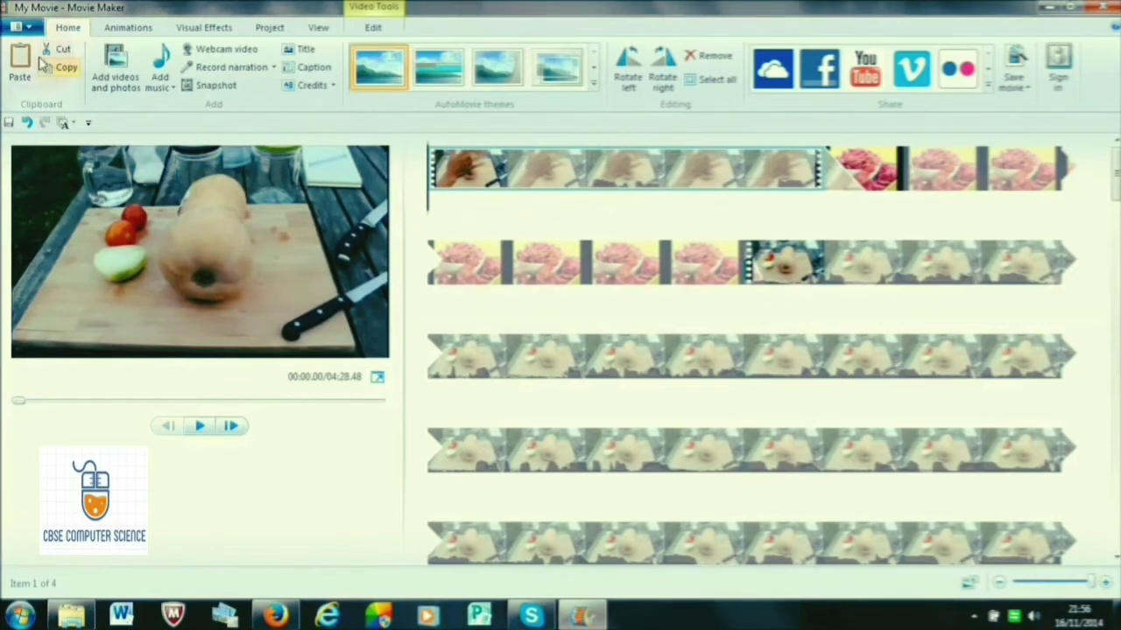
pyautogui.click(314, 68)
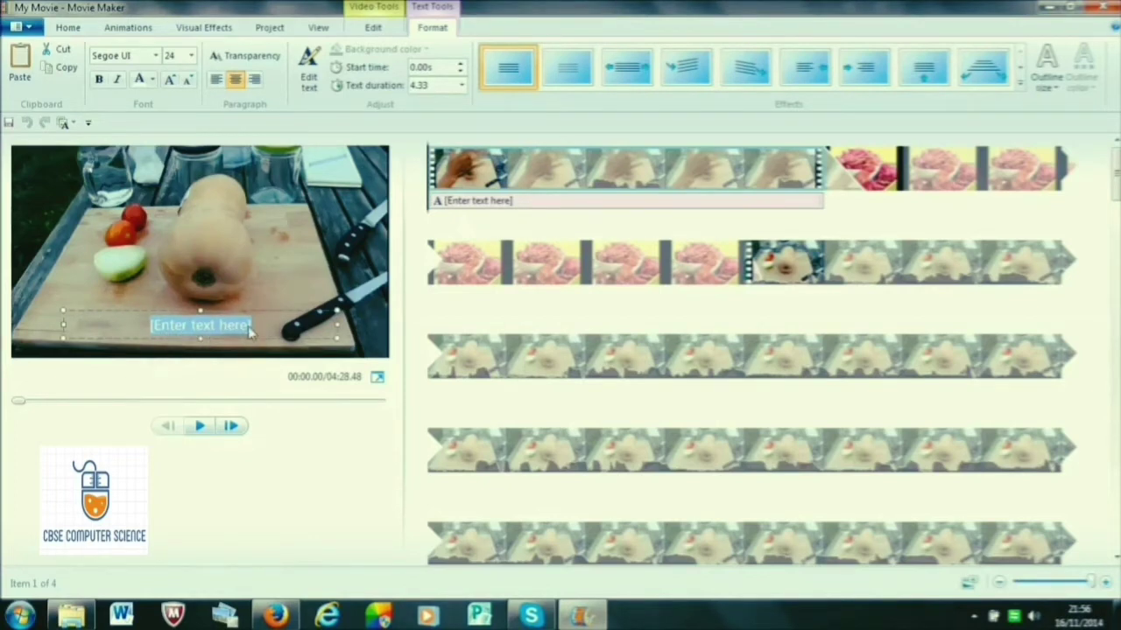
pyautogui.press('Delete')
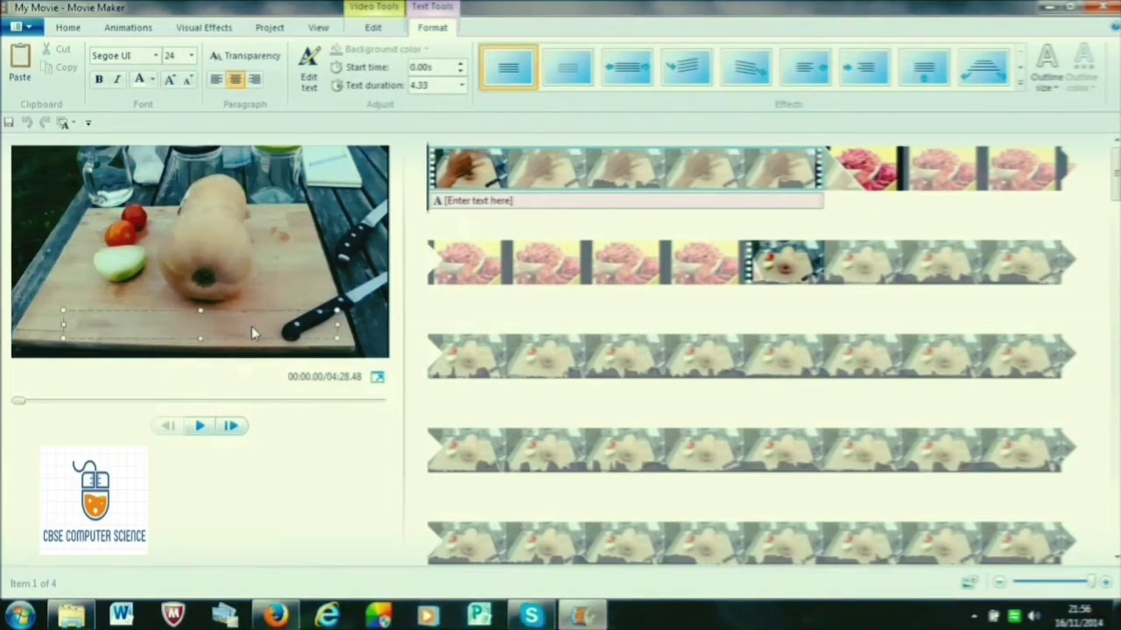
pyautogui.write('Fermented Pumpkin Recipe')
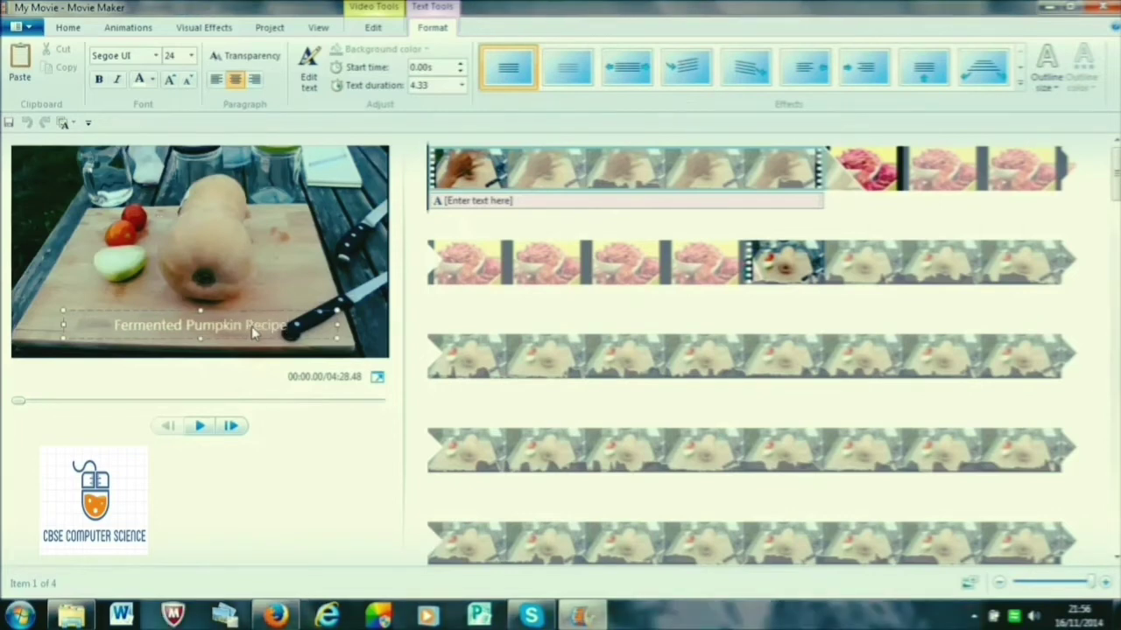
pyautogui.moveTo(287, 326); pyautogui.dragTo(145, 324)
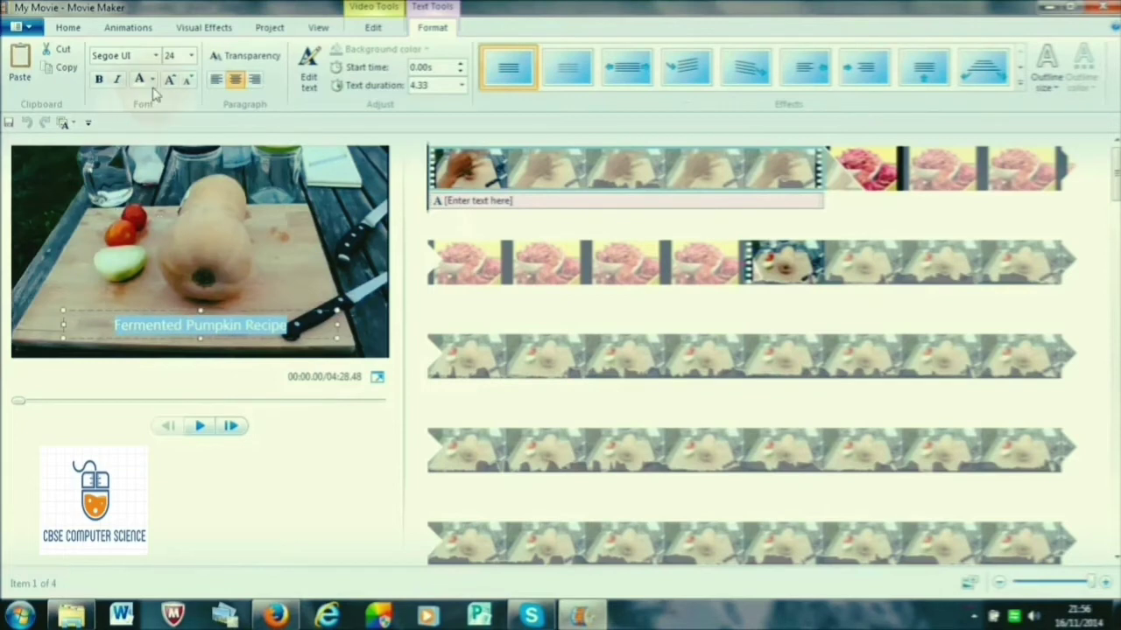
# - Make the caption text bold, yellow and size 36
pyautogui.click(99, 79)
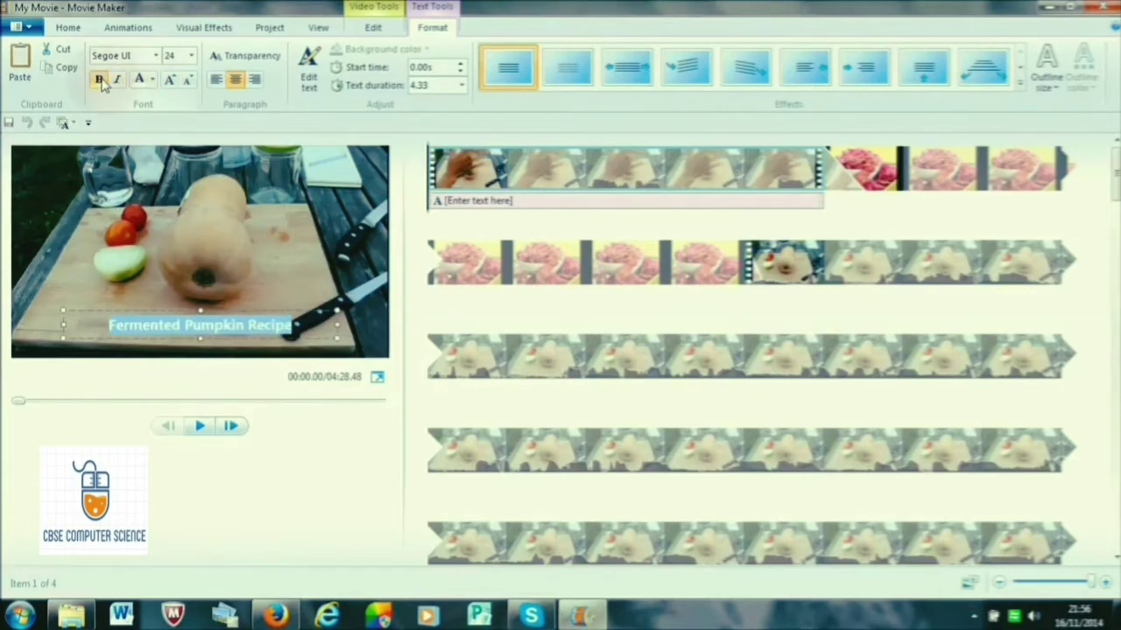
pyautogui.click(152, 80)
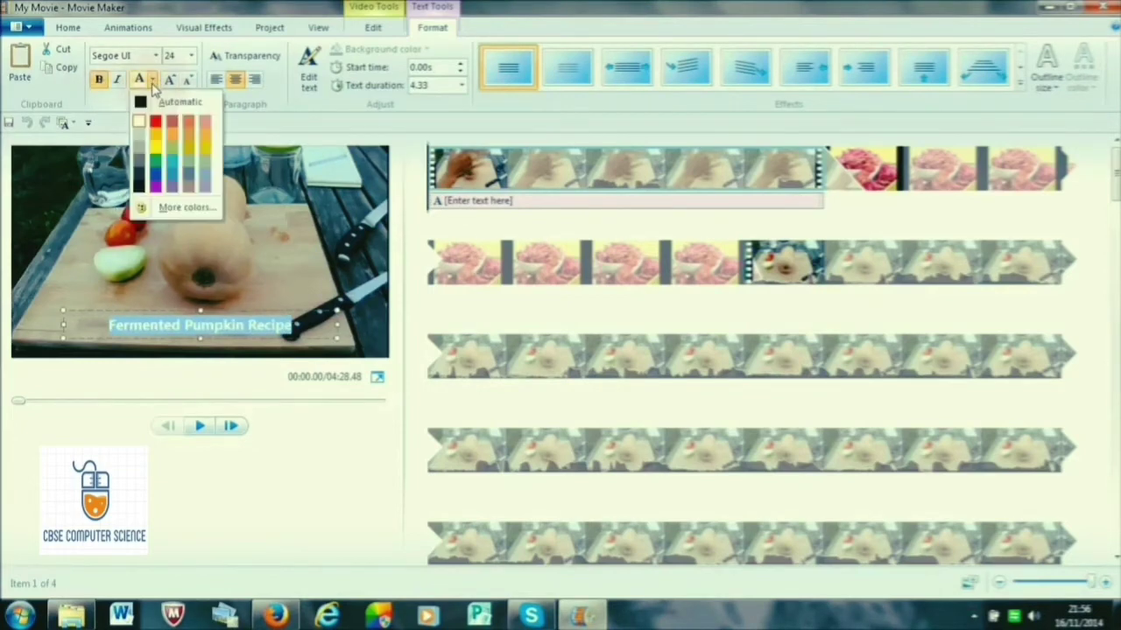
pyautogui.click(158, 145)
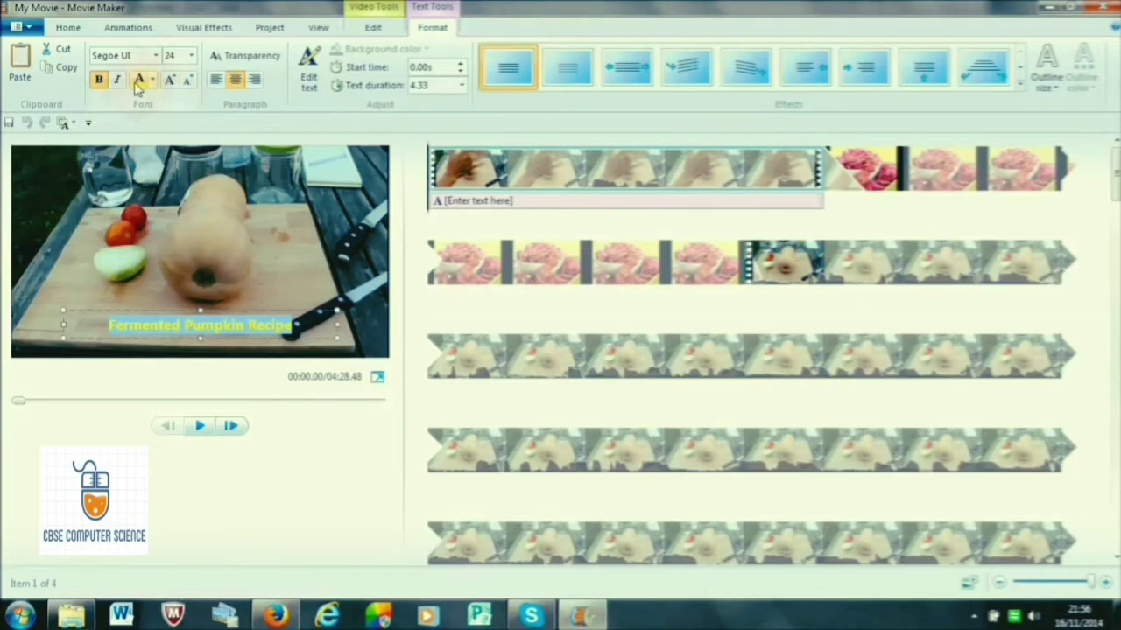
pyautogui.click(172, 83)
pyautogui.click(172, 84)
pyautogui.click(171, 83)
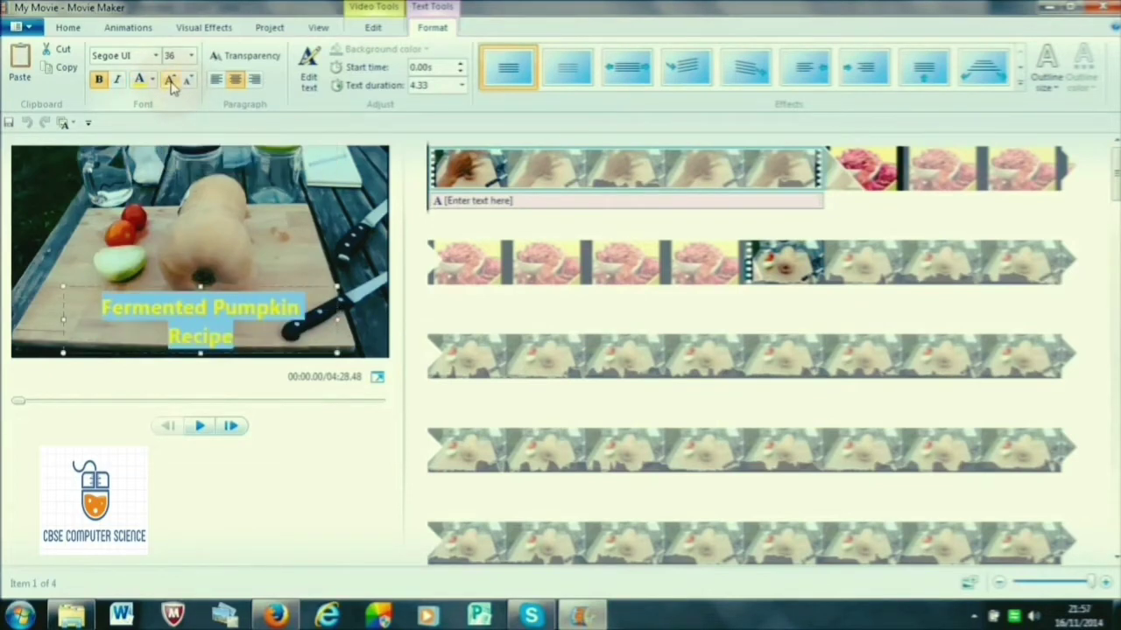
# - Set the caption font to Love Ya Like A Sister and move it slightly higher
pyautogui.click(156, 55)
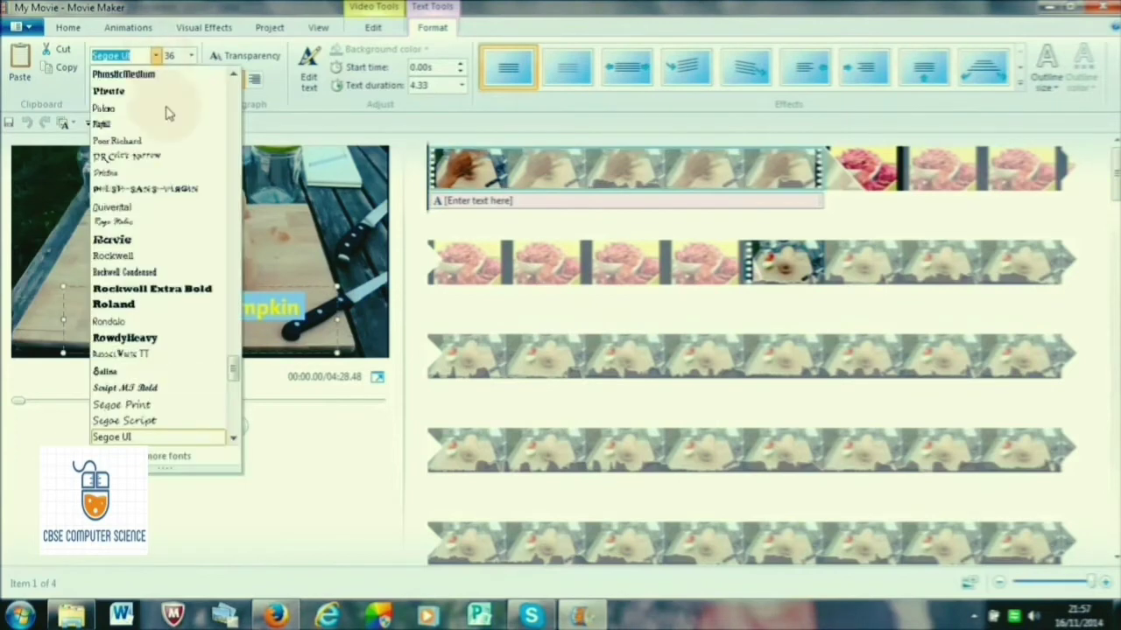
pyautogui.moveTo(232, 366); pyautogui.dragTo(232, 302)
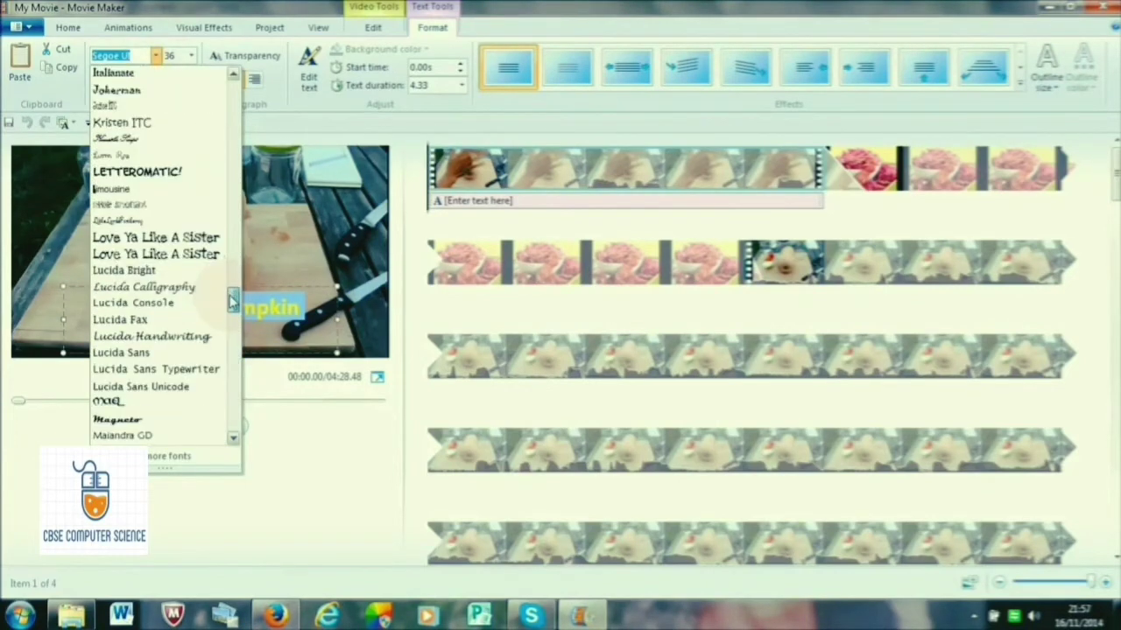
pyautogui.click(171, 237)
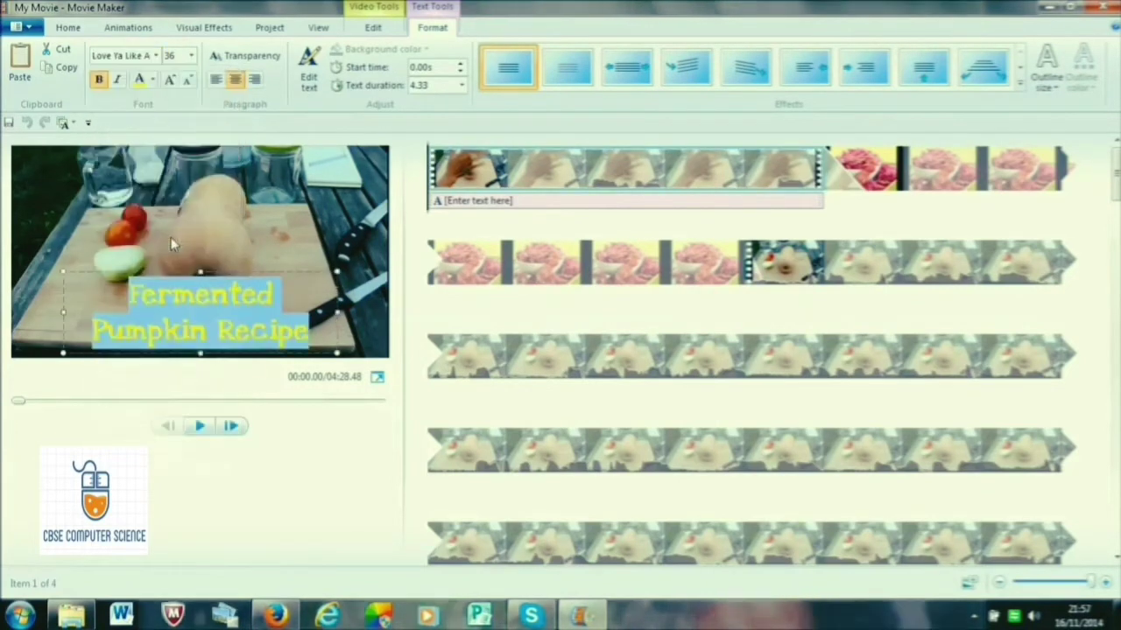
pyautogui.moveTo(281, 274)
pyautogui.mouseDown()
pyautogui.moveTo(271, 236)
pyautogui.moveTo(296, 153)
pyautogui.moveTo(289, 259)
pyautogui.mouseUp()
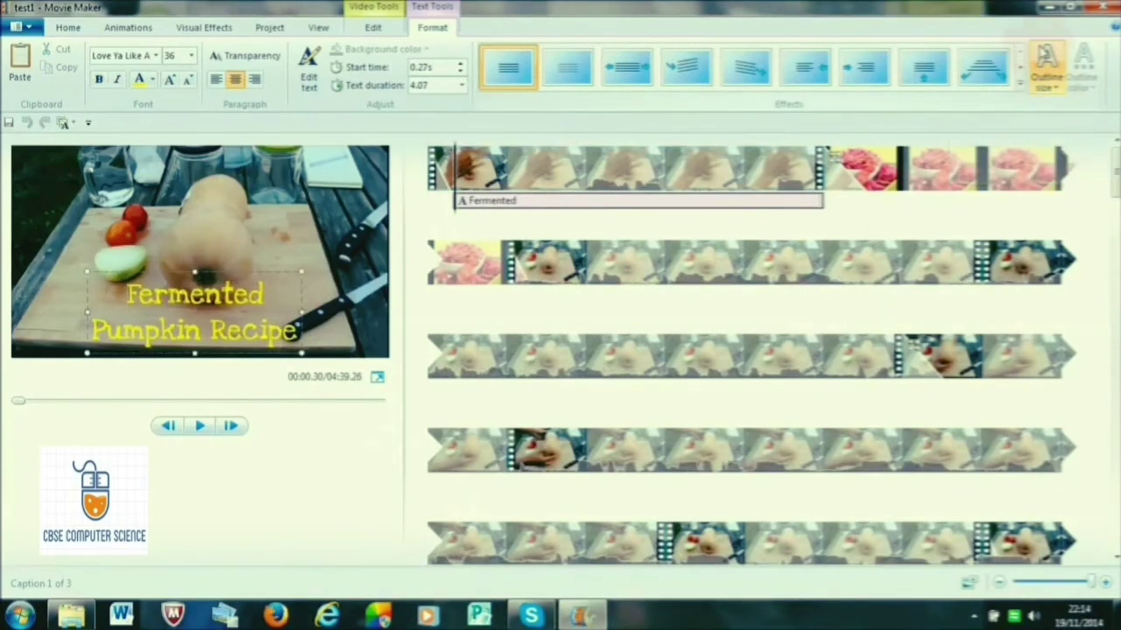
# - Give the caption a medium, dark blue outline and move it toward the frame's top-left
pyautogui.click(1048, 75)
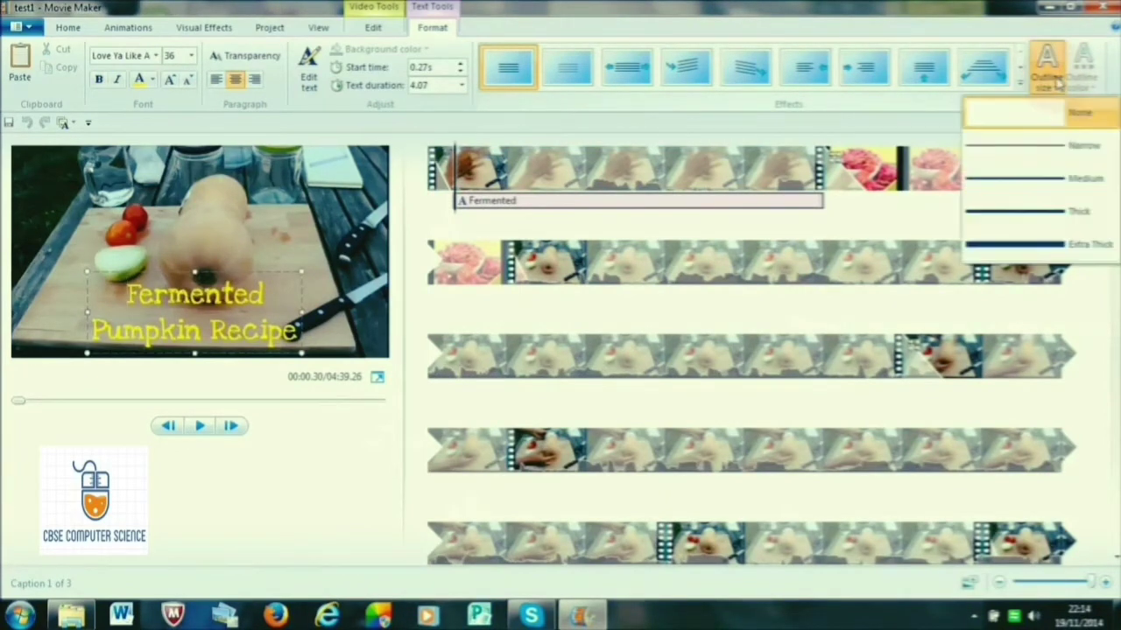
pyautogui.click(1045, 148)
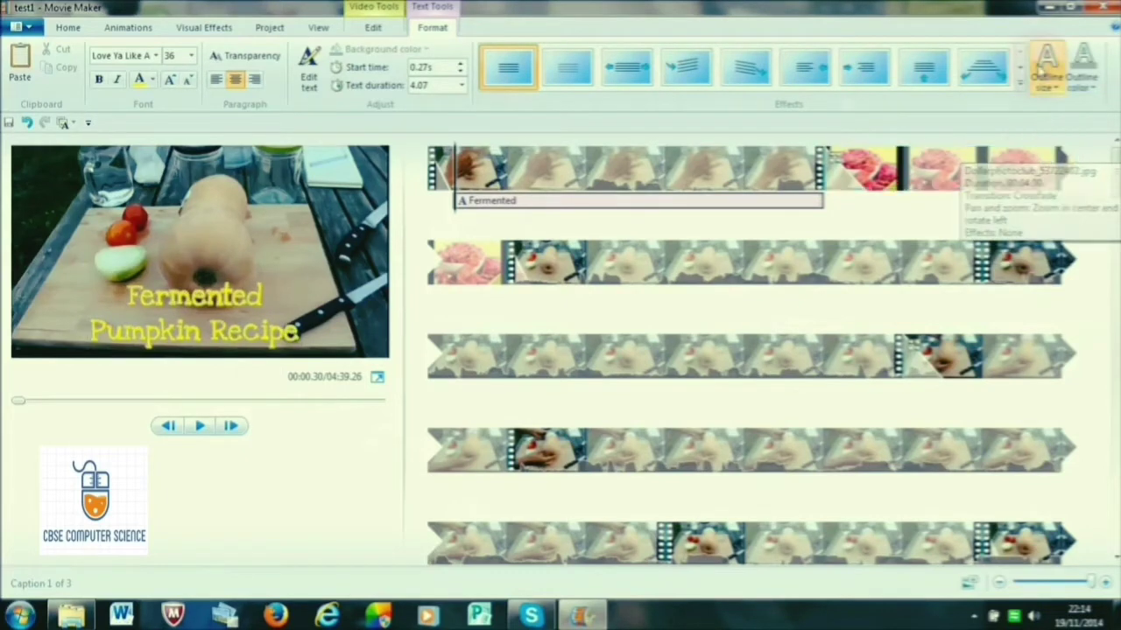
pyautogui.click(1047, 84)
pyautogui.click(1042, 181)
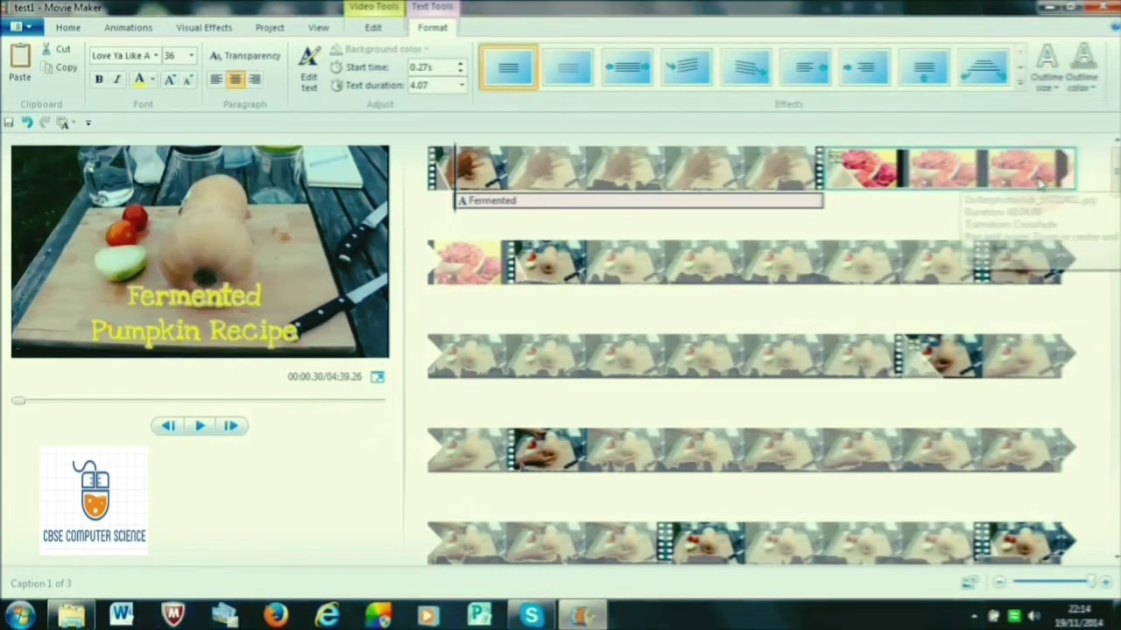
pyautogui.click(1090, 83)
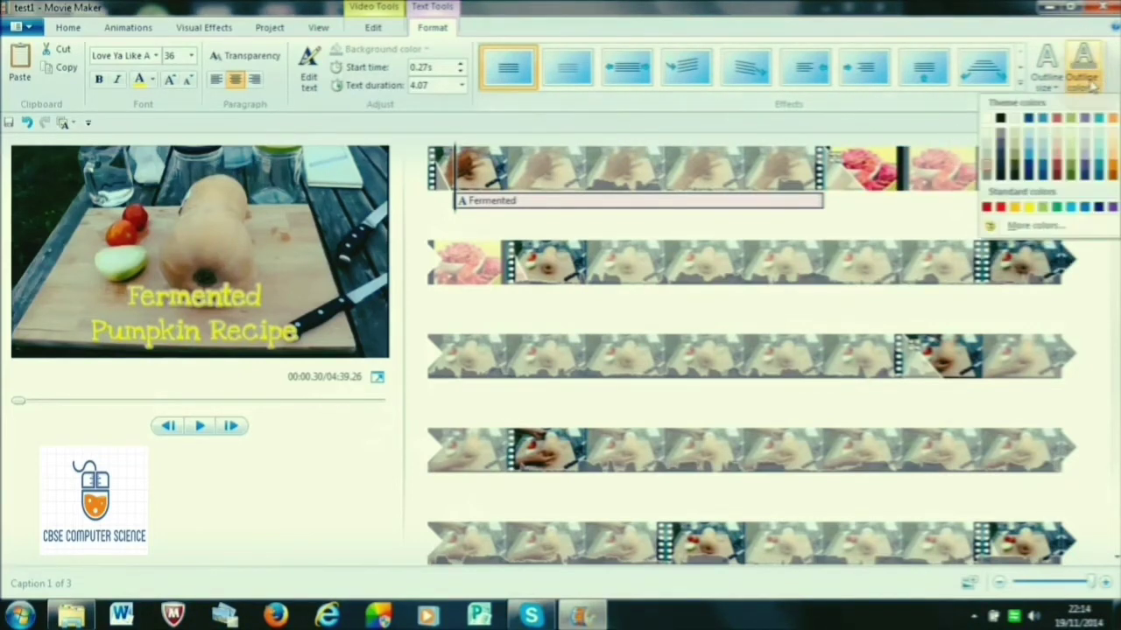
pyautogui.click(1030, 168)
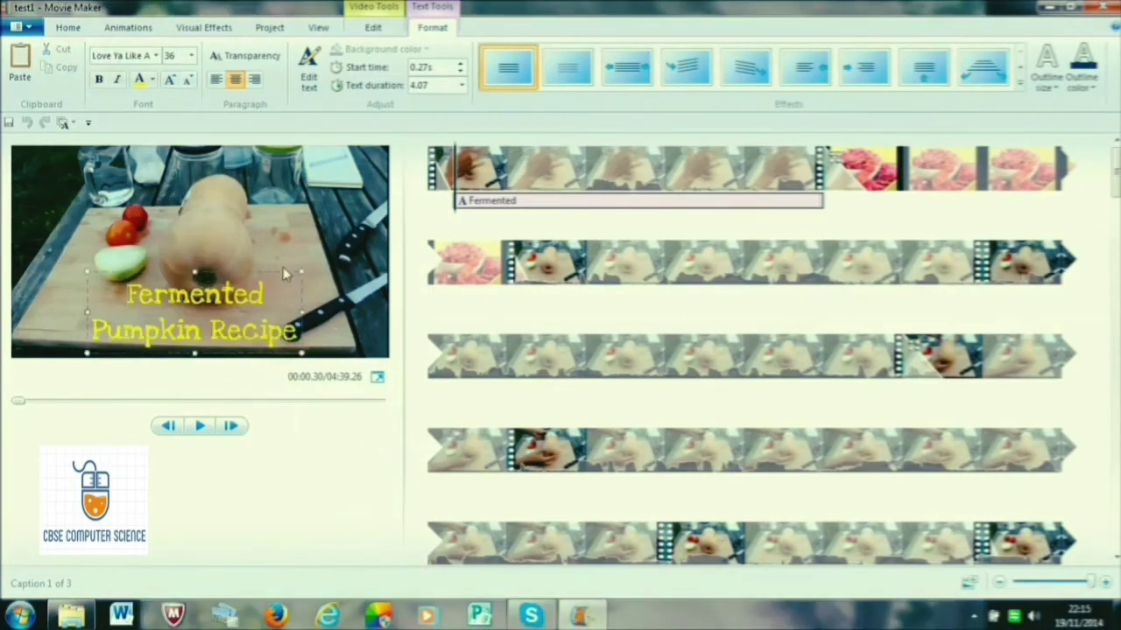
pyautogui.moveTo(282, 262)
pyautogui.mouseDown()
pyautogui.moveTo(268, 195)
pyautogui.moveTo(282, 160)
pyautogui.moveTo(235, 195)
pyautogui.moveTo(263, 157)
pyautogui.moveTo(306, 217)
pyautogui.moveTo(271, 170)
pyautogui.moveTo(303, 231)
pyautogui.moveTo(268, 254)
pyautogui.mouseUp()
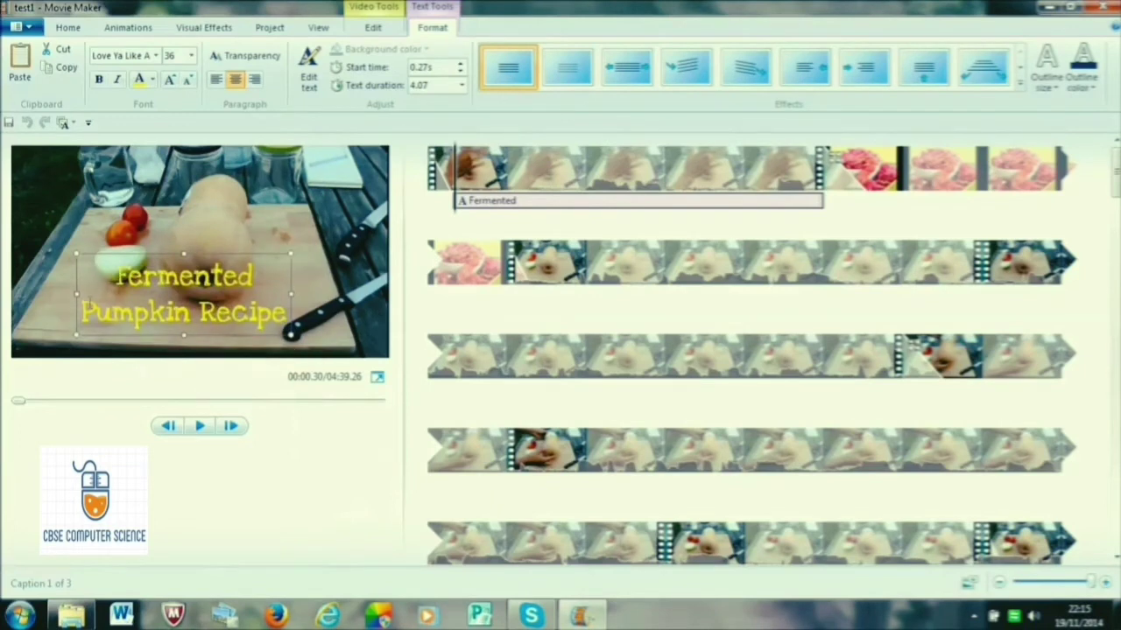
pyautogui.moveTo(278, 254); pyautogui.dragTo(280, 157)
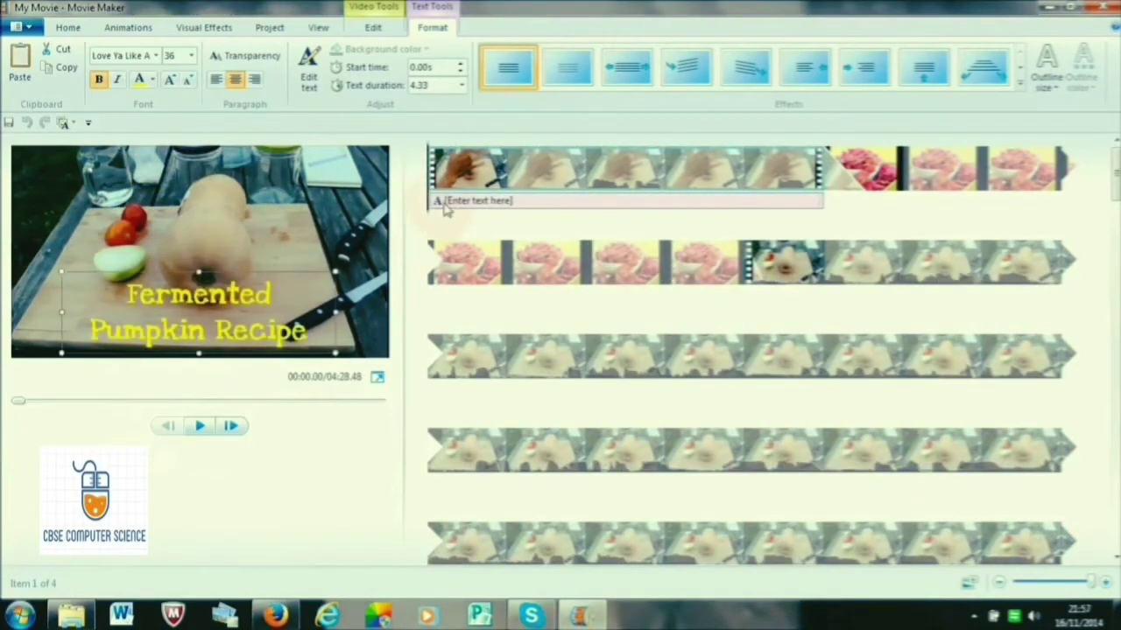
# - Set the Fermented caption's text duration to 8.00 seconds
pyautogui.click(445, 205)
pyautogui.click(462, 86)
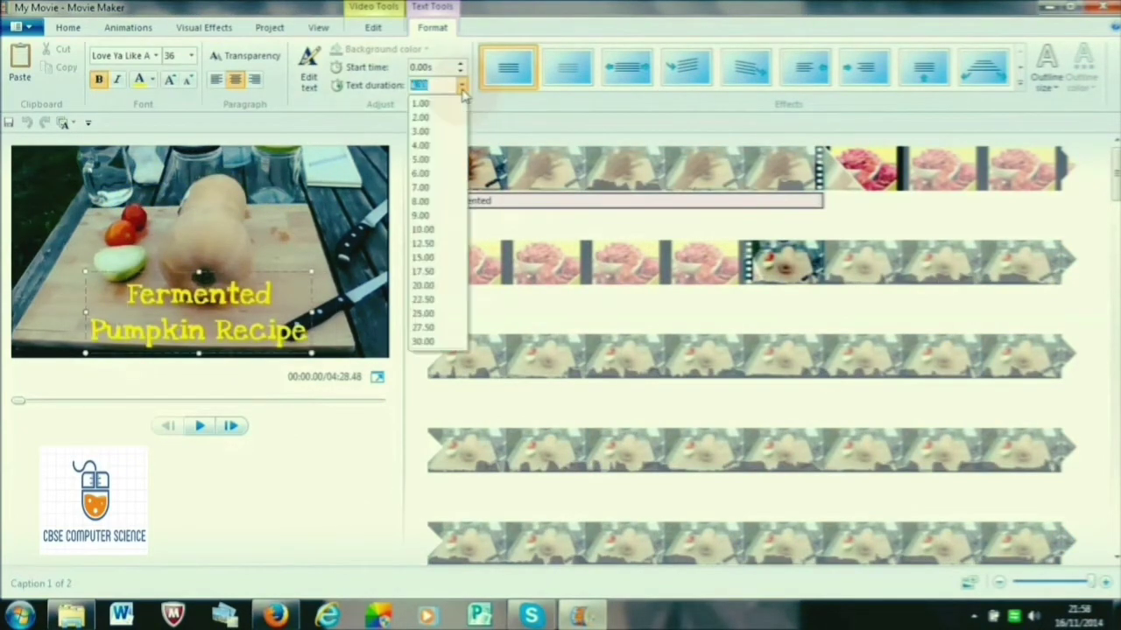
pyautogui.click(439, 204)
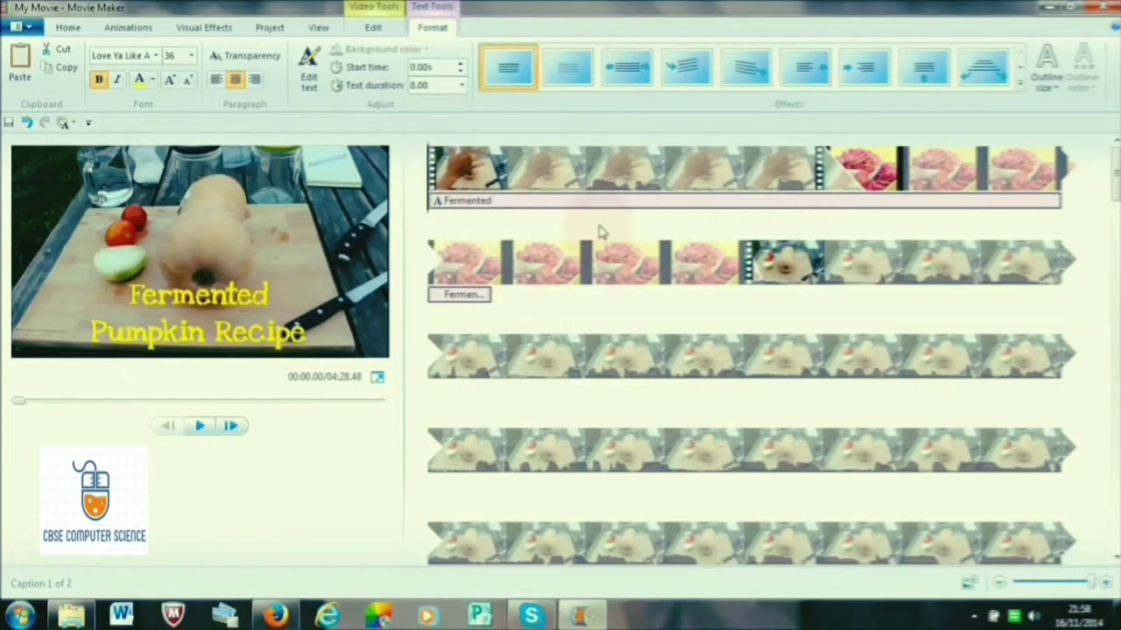
# - Play and pause the preview, then return the playhead to the movie's start
pyautogui.click(200, 429)
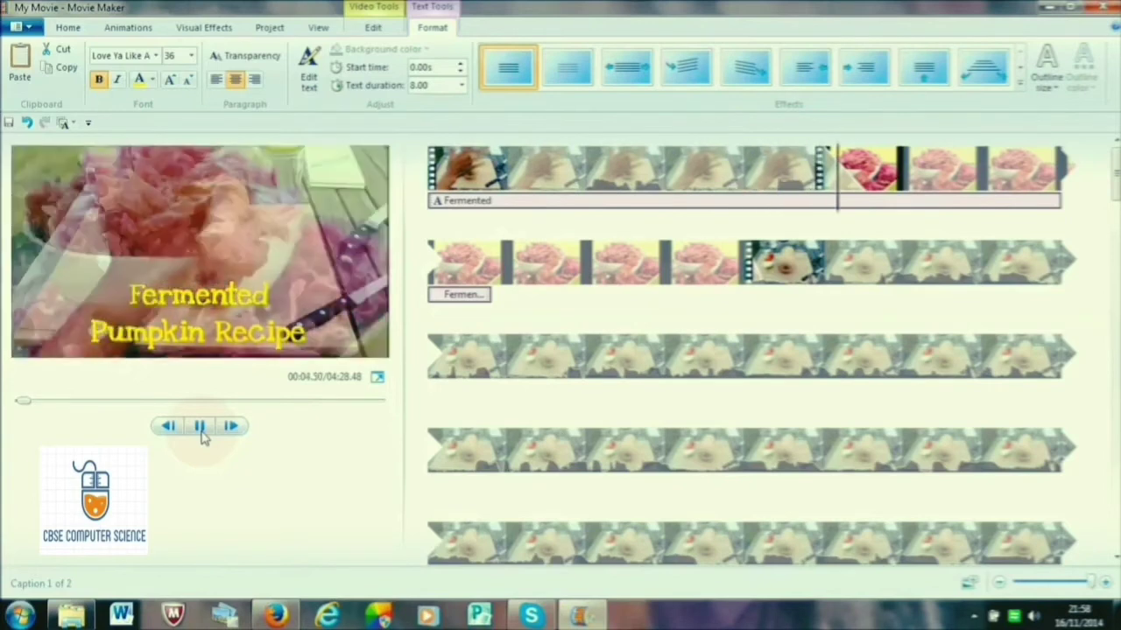
pyautogui.click(199, 427)
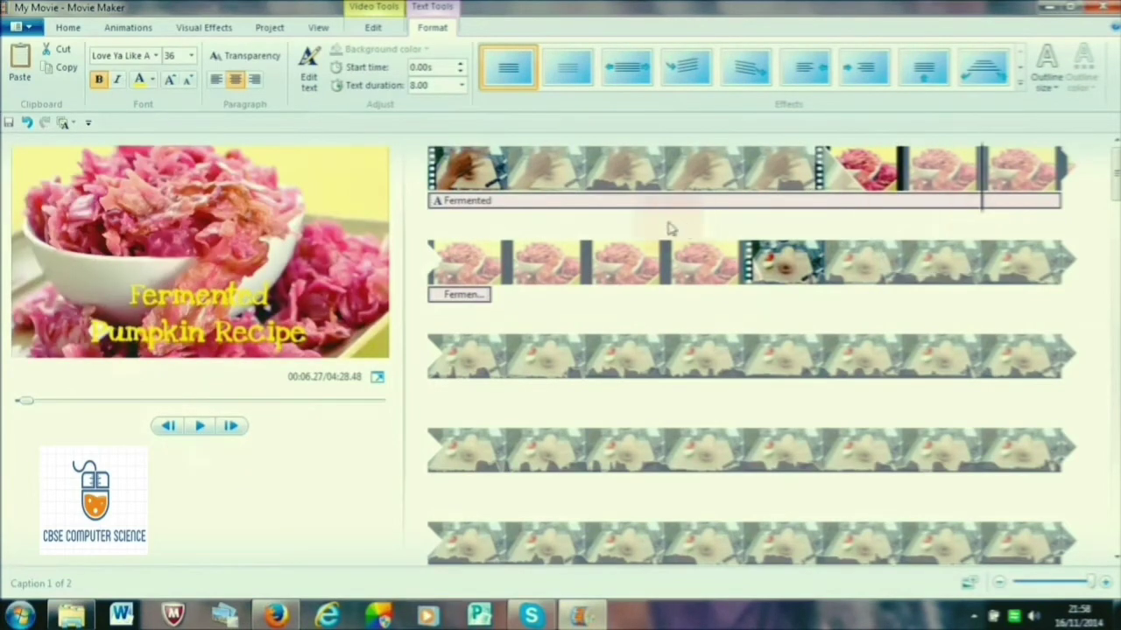
pyautogui.click(433, 204)
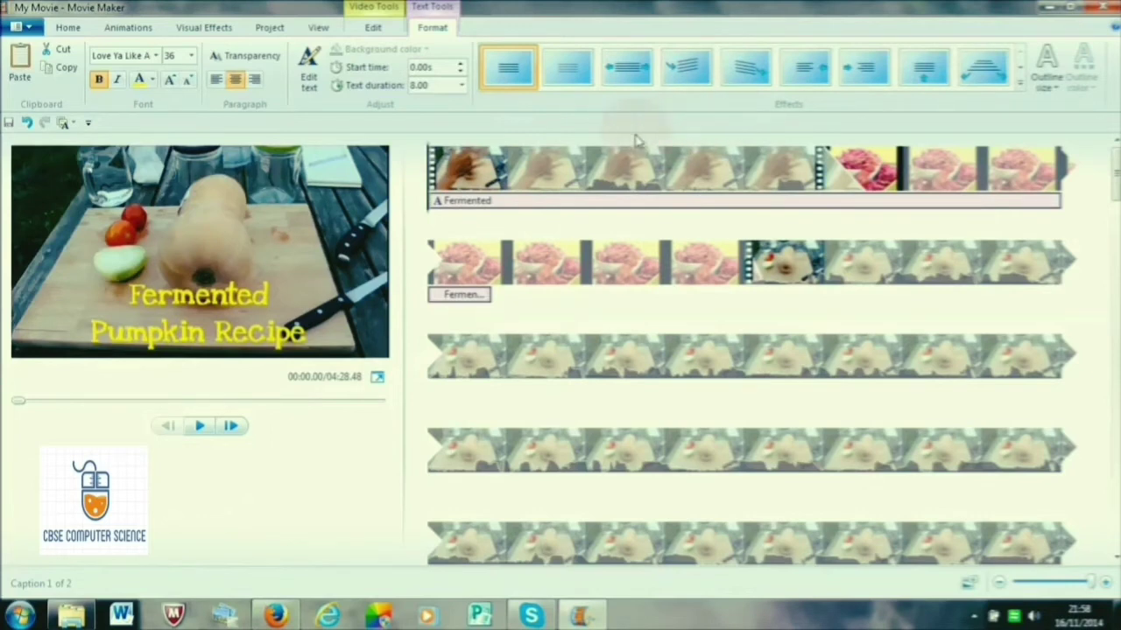
pyautogui.moveTo(570, 70)
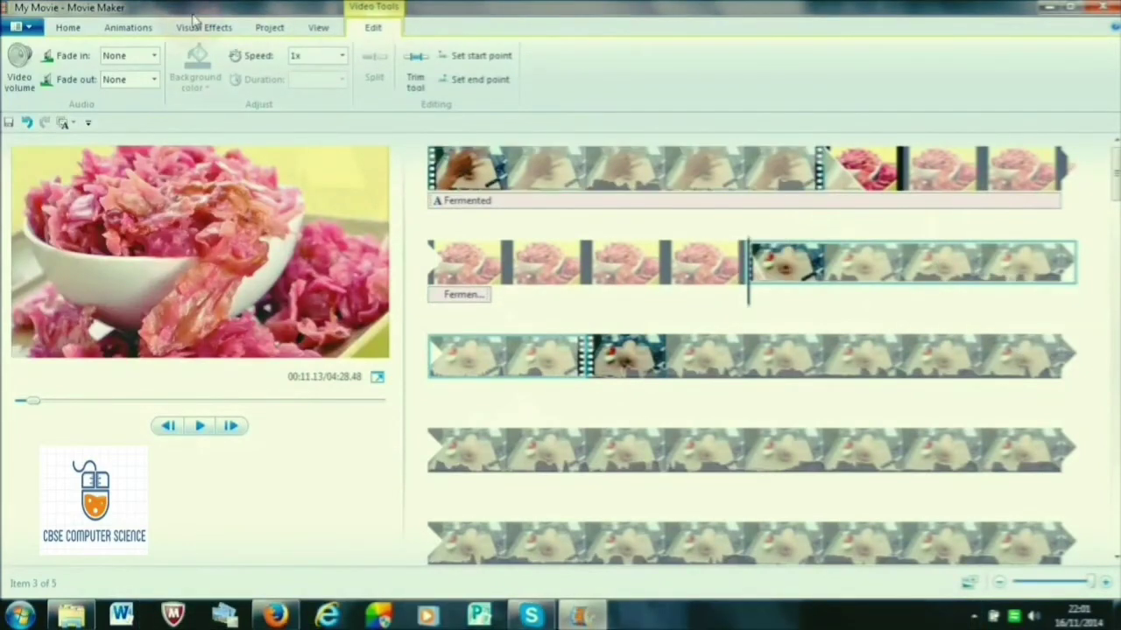
# - Set the video clip's volume slider to minimum
pyautogui.click(68, 30)
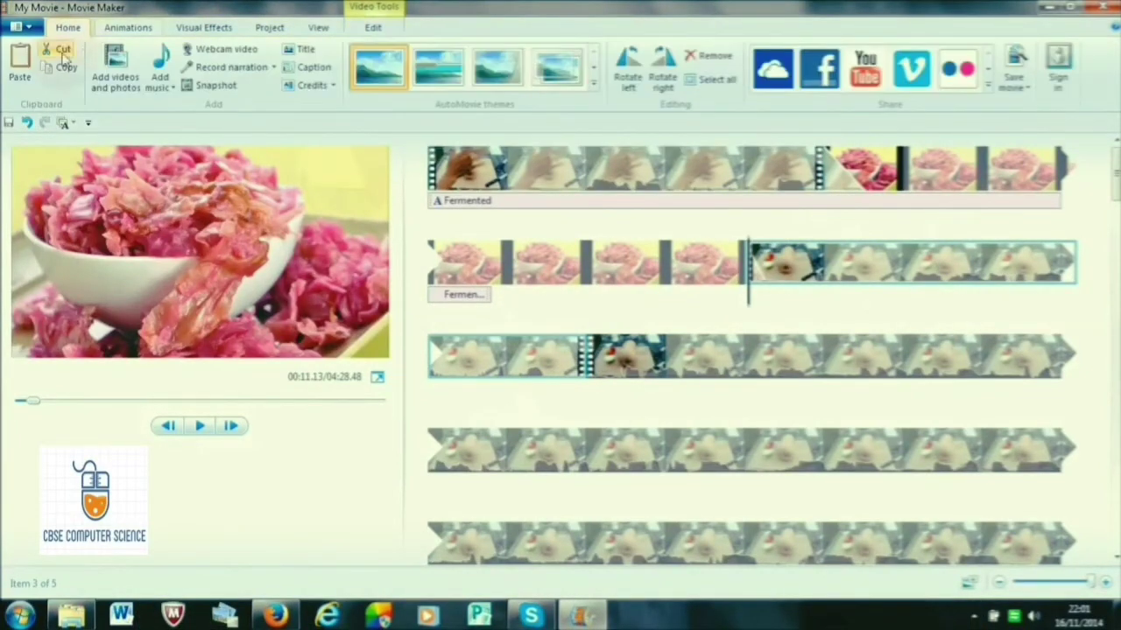
pyautogui.click(374, 30)
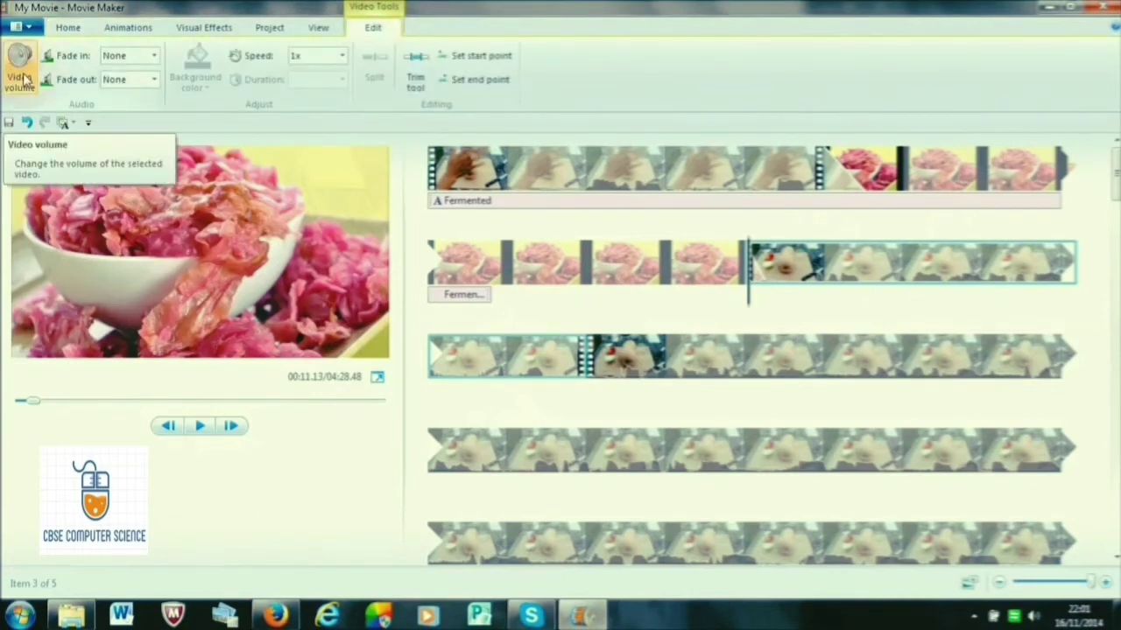
pyautogui.click(24, 79)
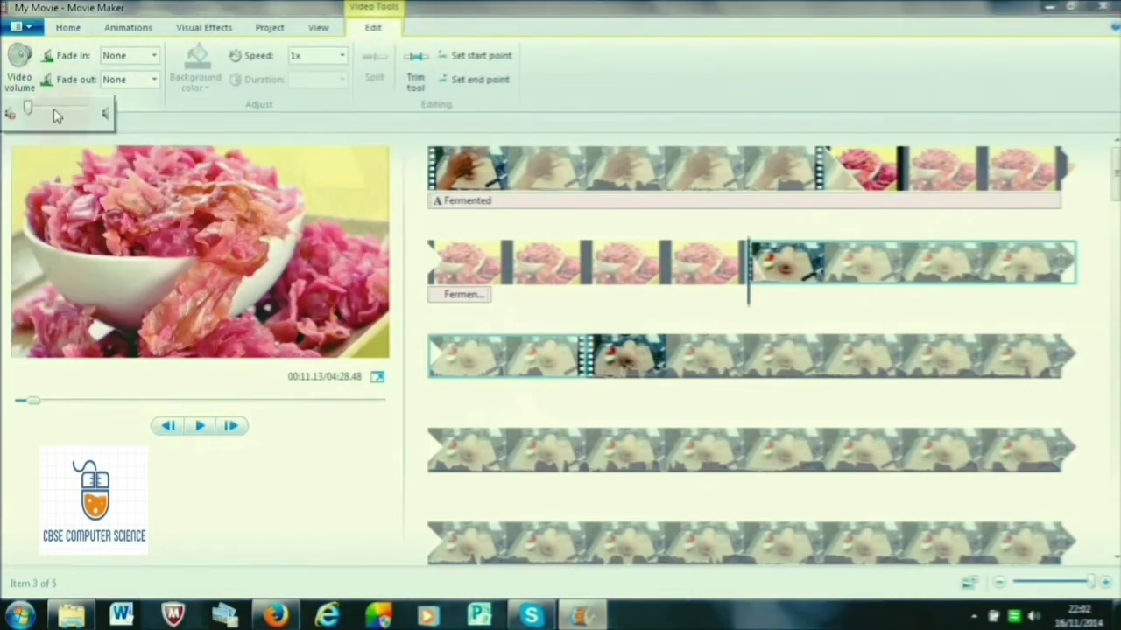
pyautogui.moveTo(40, 108); pyautogui.dragTo(25, 114)
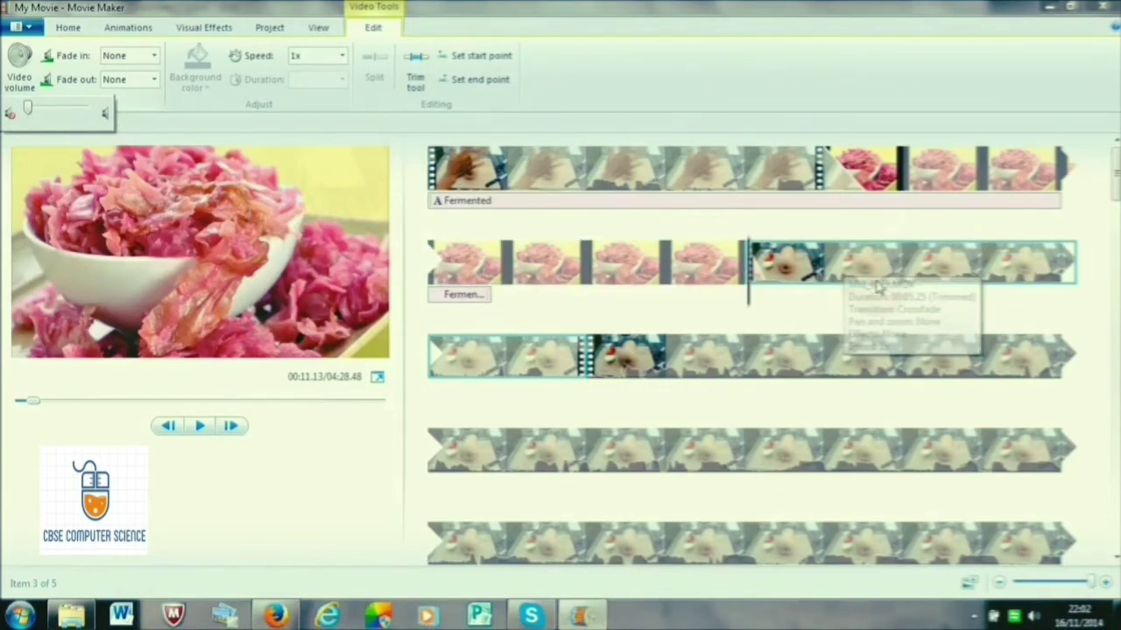
# - Preview the quieter sound, then start Record narration from Home
pyautogui.click(200, 426)
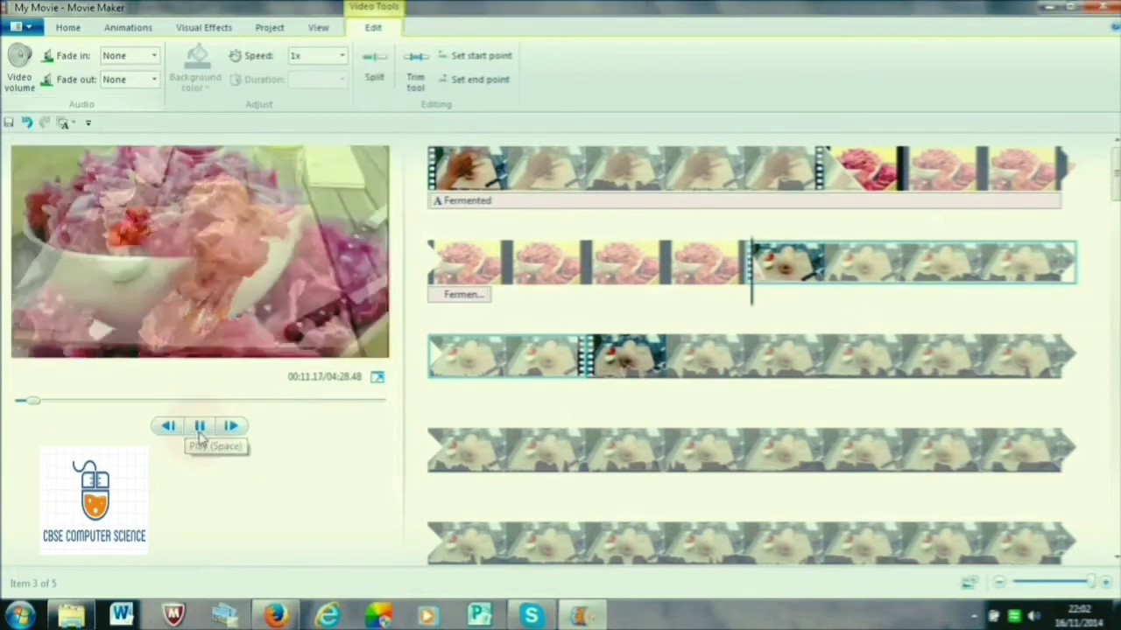
pyautogui.click(201, 426)
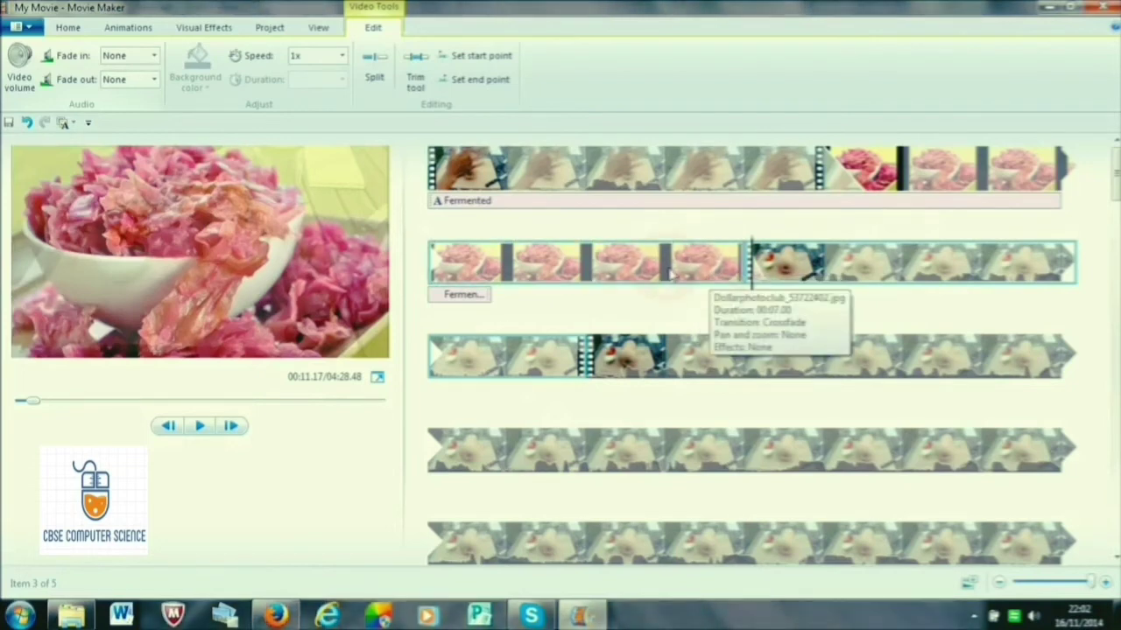
pyautogui.click(68, 27)
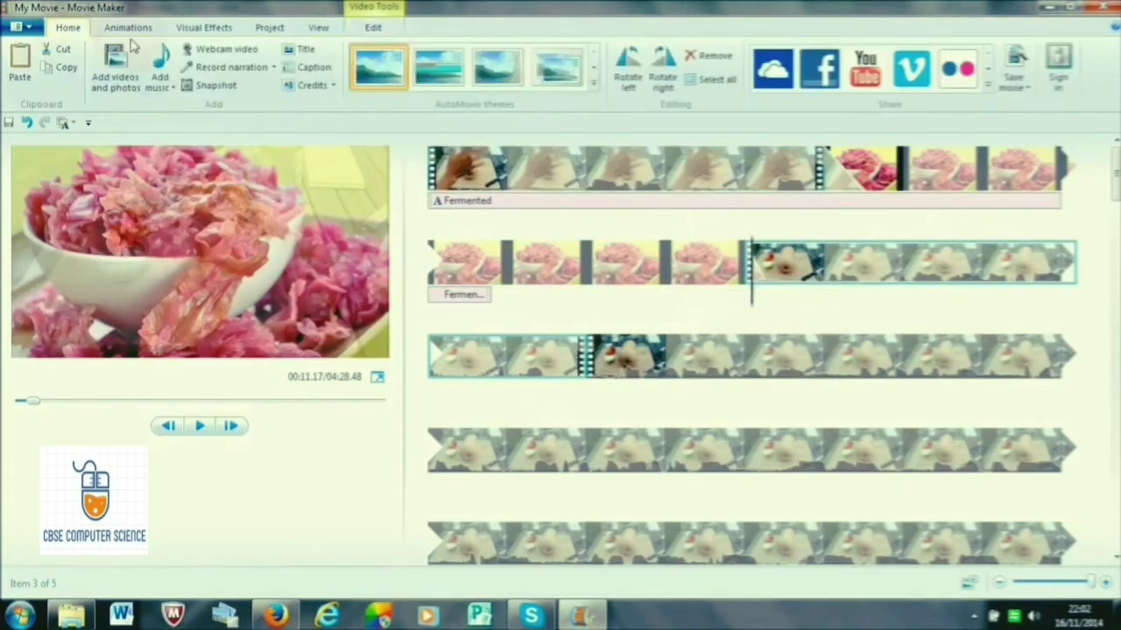
pyautogui.click(247, 73)
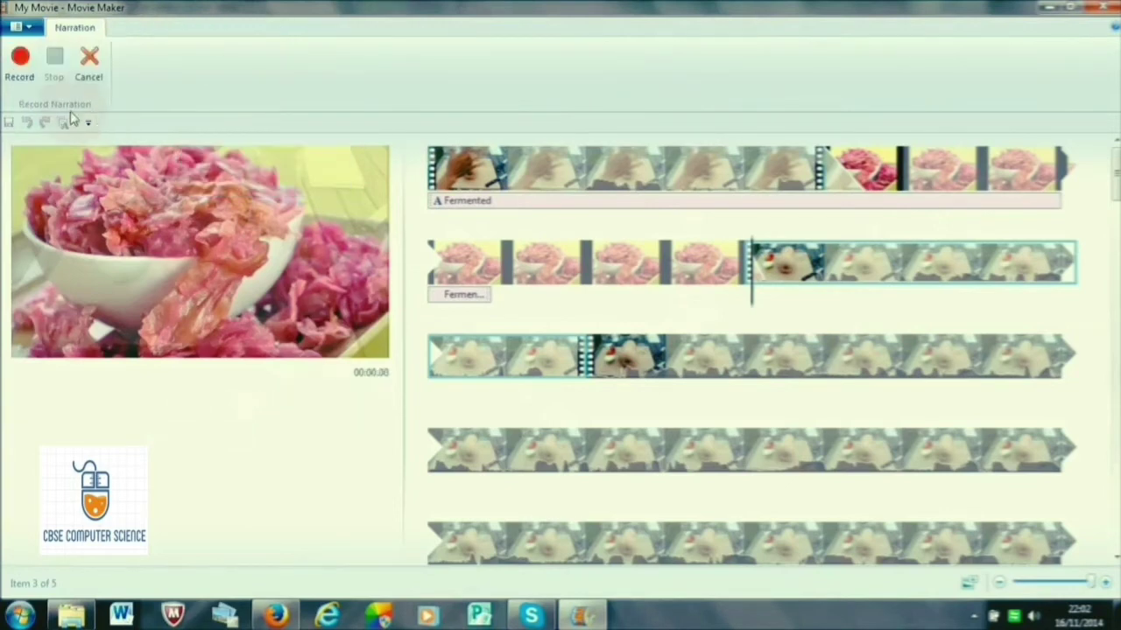
# - Record a few seconds of voice narration, then stop the recording
pyautogui.click(21, 70)
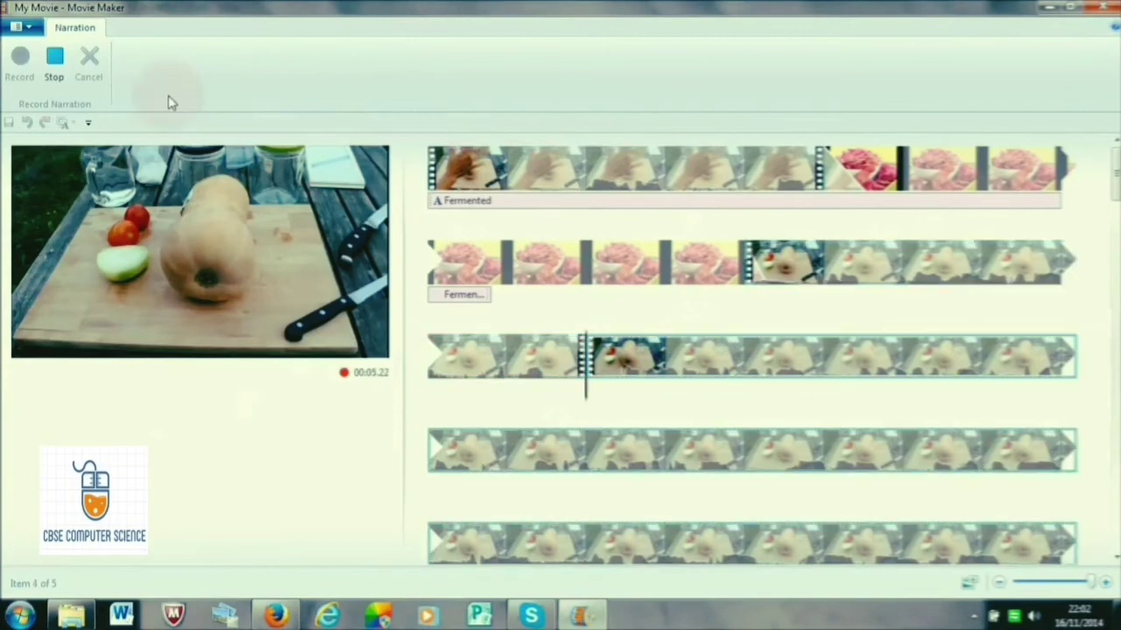
pyautogui.click(55, 59)
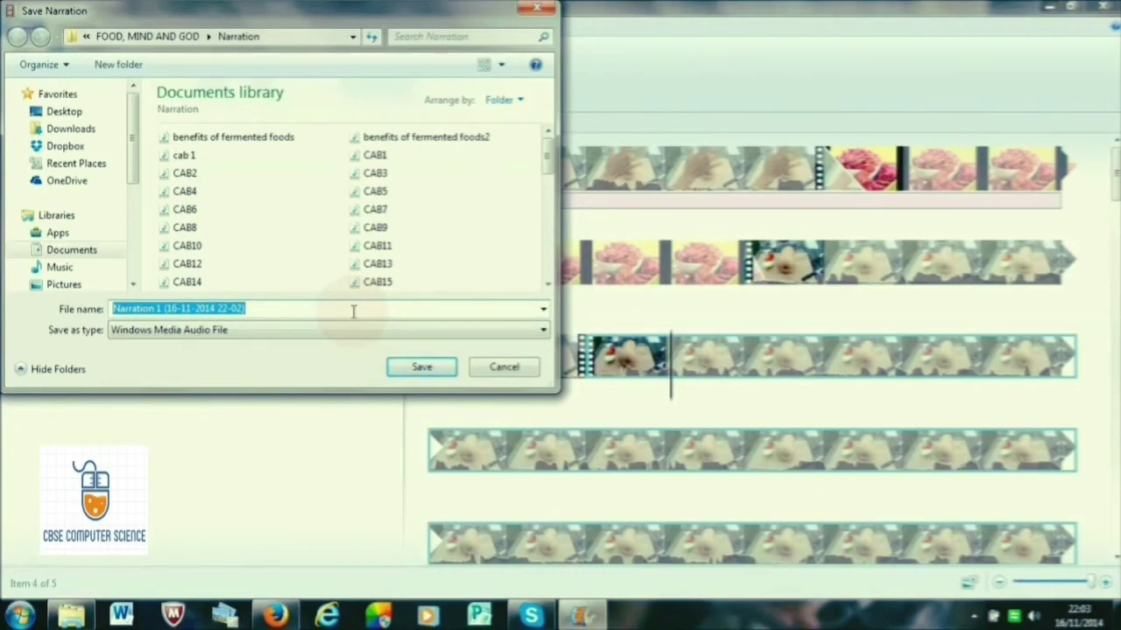
# - Name the narration file 'test narration' and save it
pyautogui.write('te')
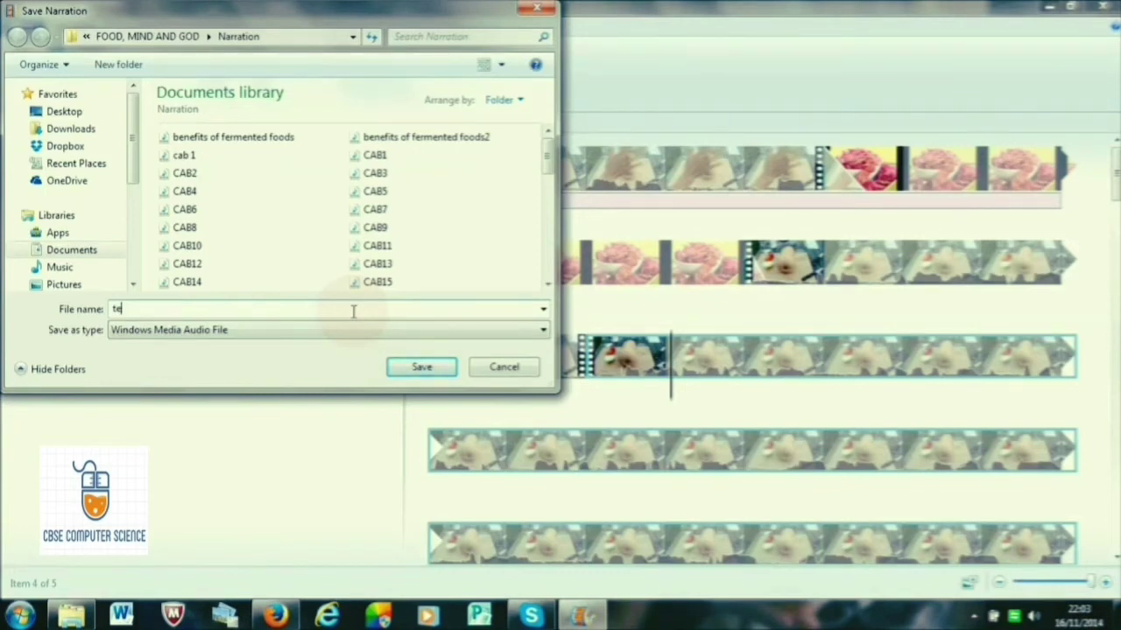
pyautogui.write('st narration')
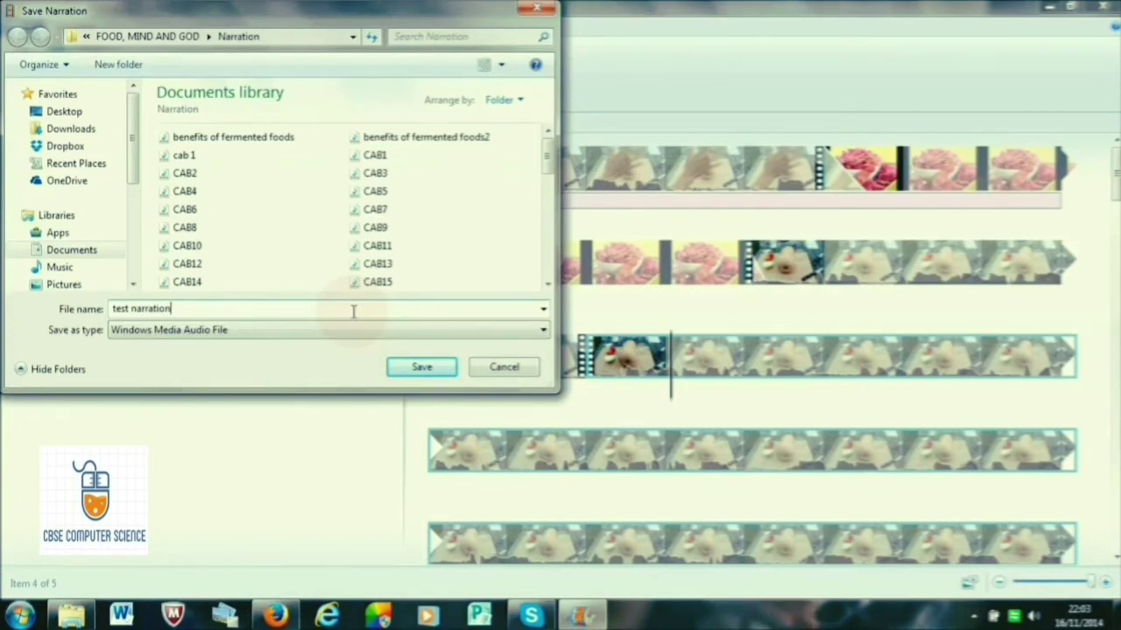
pyautogui.click(422, 368)
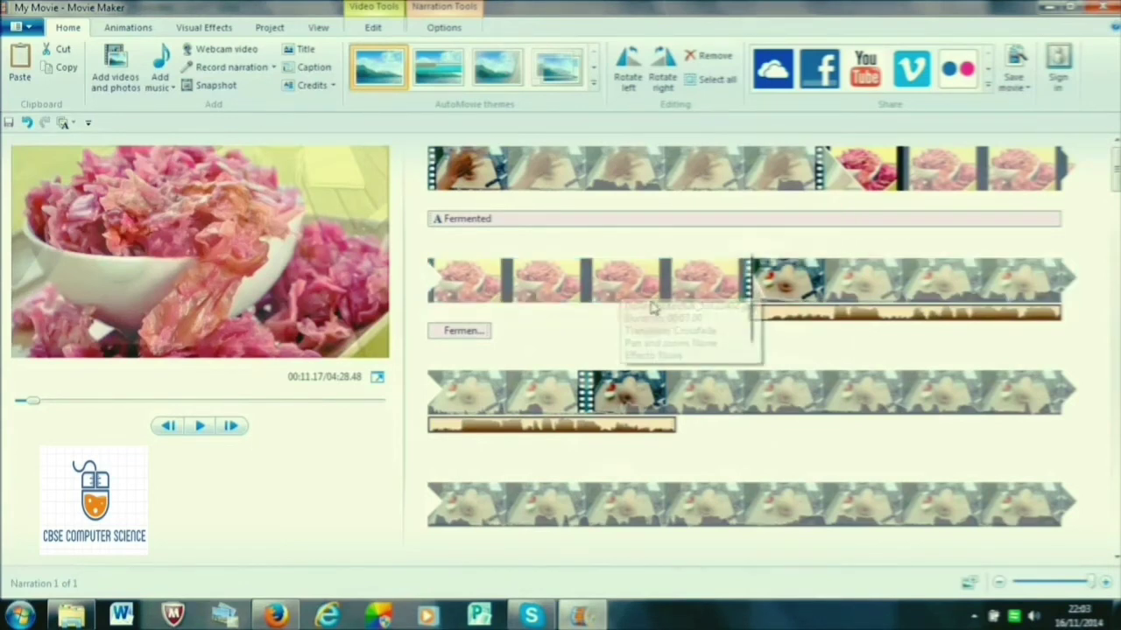
# - Delete the recorded narration and add the CAB11 sound file via Add sound
pyautogui.press('Delete')
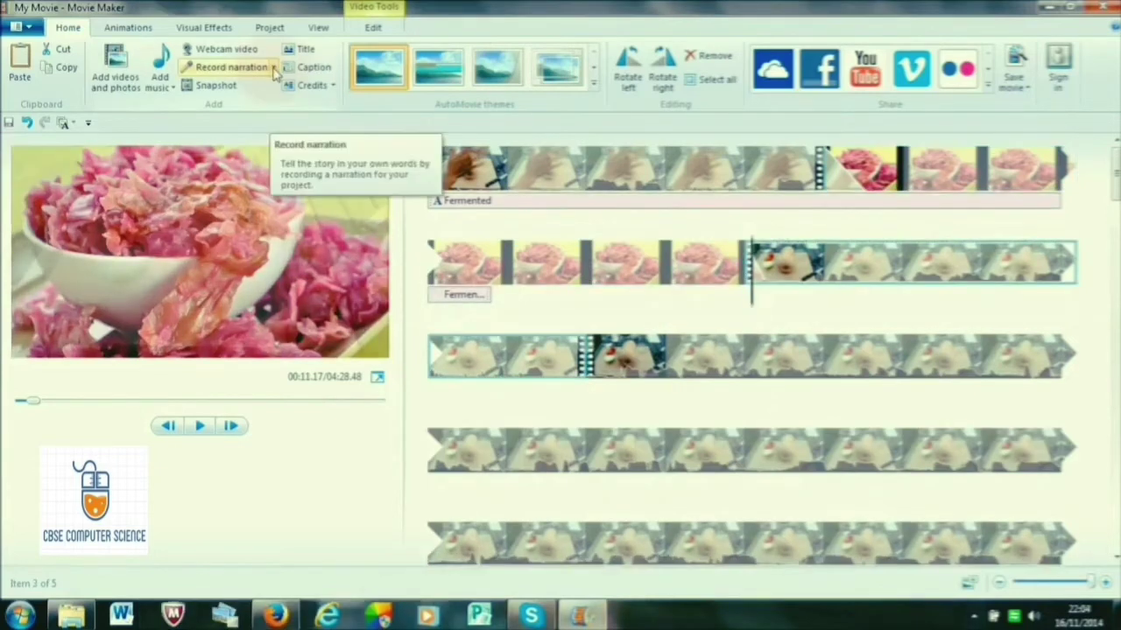
pyautogui.click(274, 70)
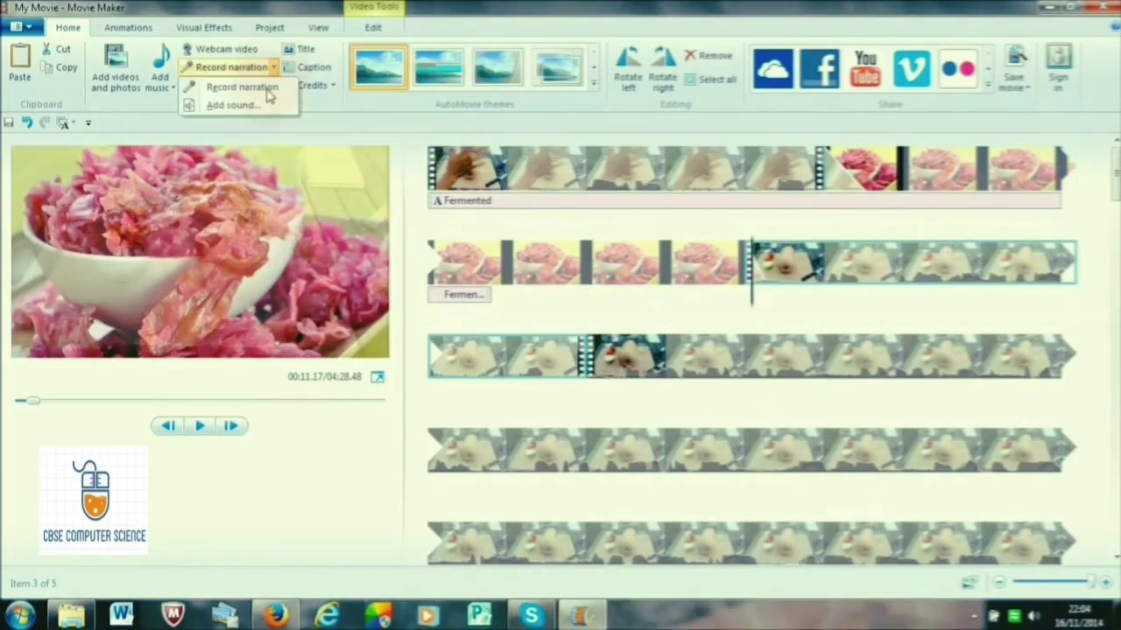
pyautogui.click(233, 105)
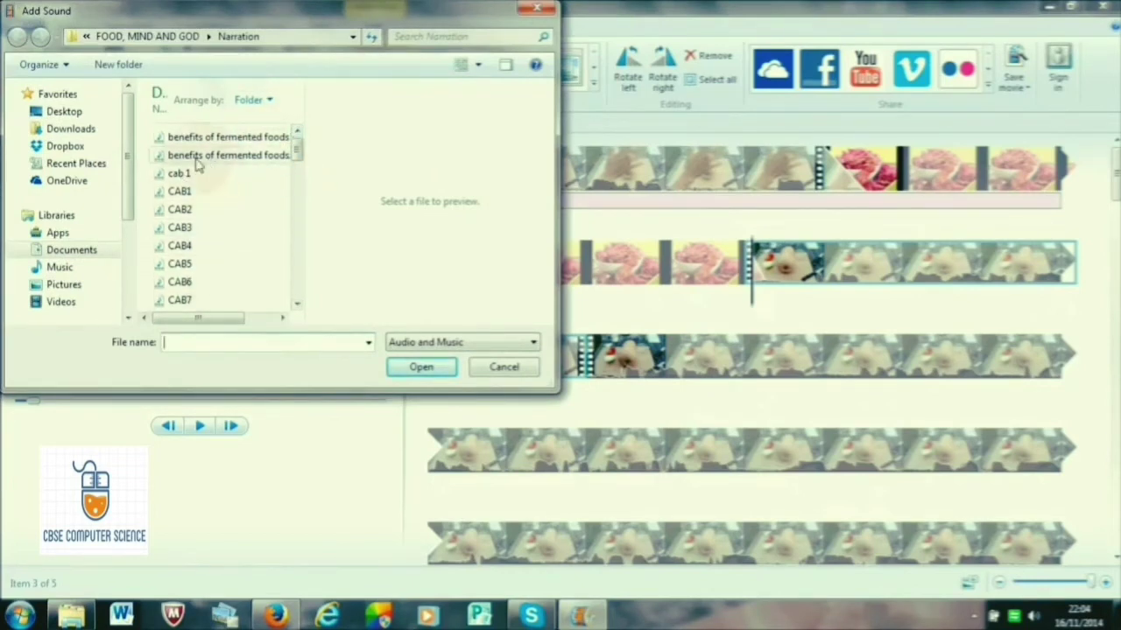
pyautogui.moveTo(297, 166); pyautogui.dragTo(301, 199)
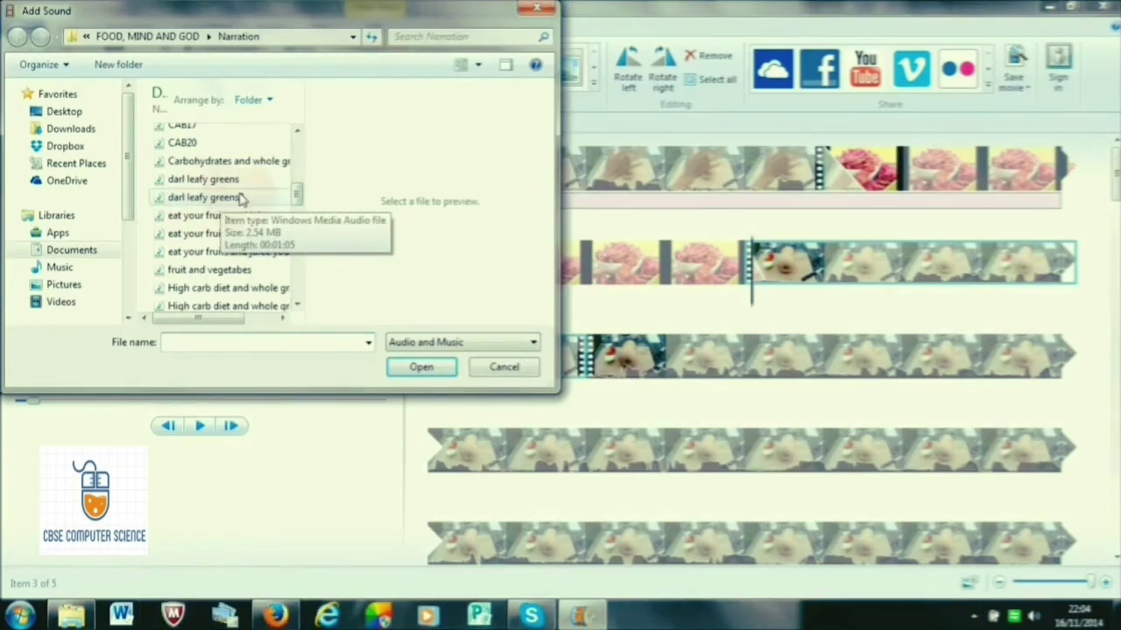
pyautogui.moveTo(295, 187); pyautogui.dragTo(298, 181)
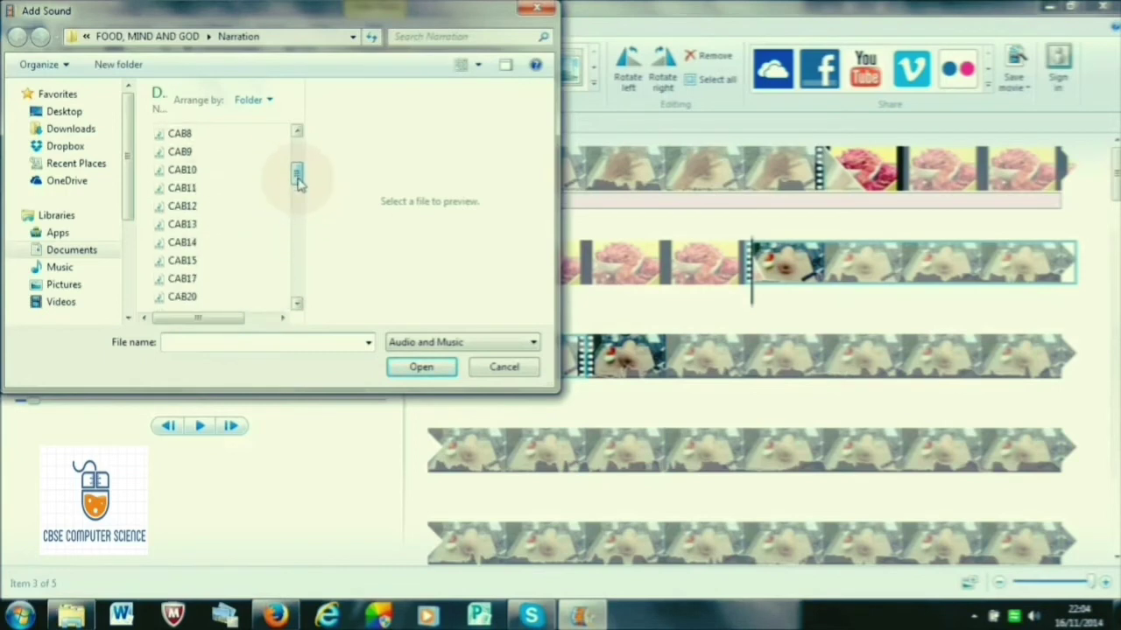
pyautogui.click(218, 188)
pyautogui.click(423, 368)
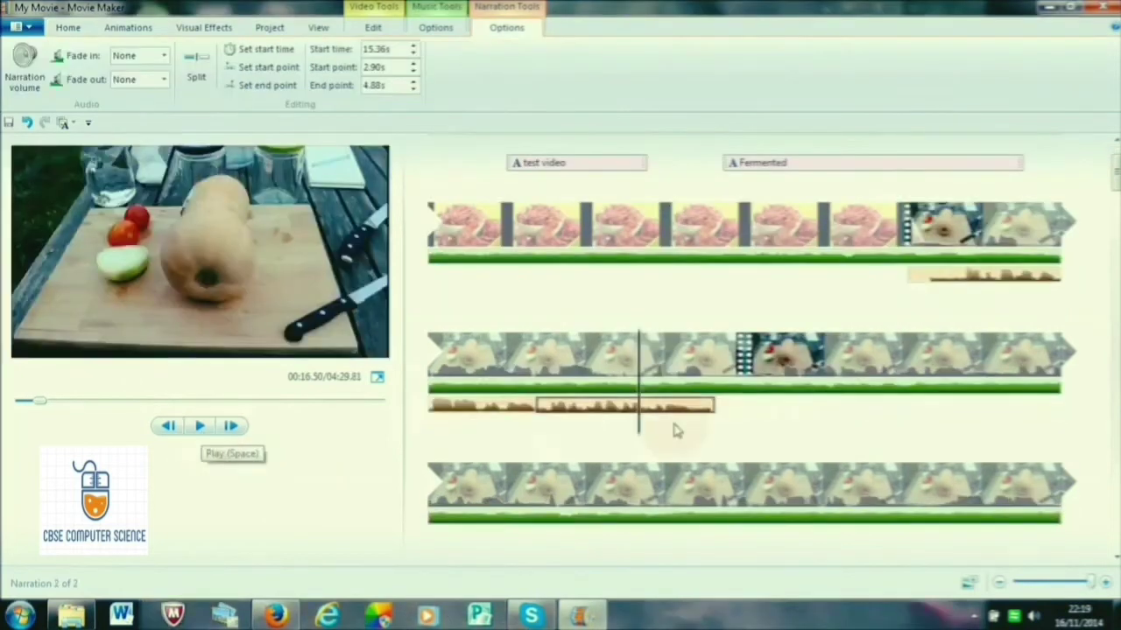
# - Split the narration clip, move a piece later, and put the playhead at the fourth clip
pyautogui.moveTo(641, 435); pyautogui.dragTo(633, 431)
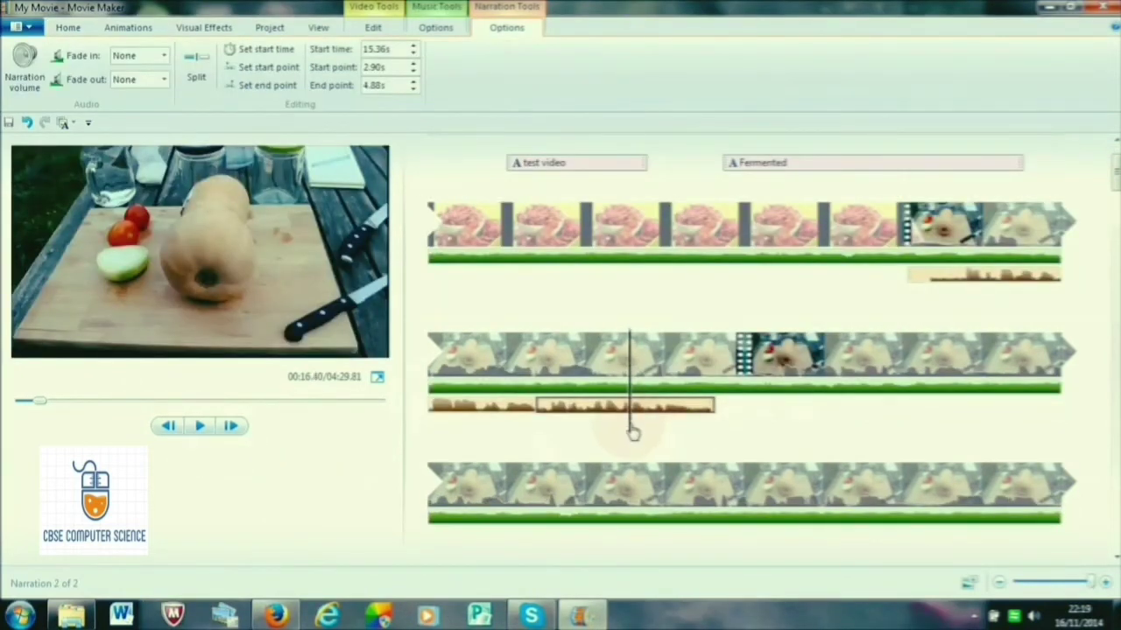
pyautogui.click(194, 78)
pyautogui.moveTo(585, 408); pyautogui.dragTo(784, 408)
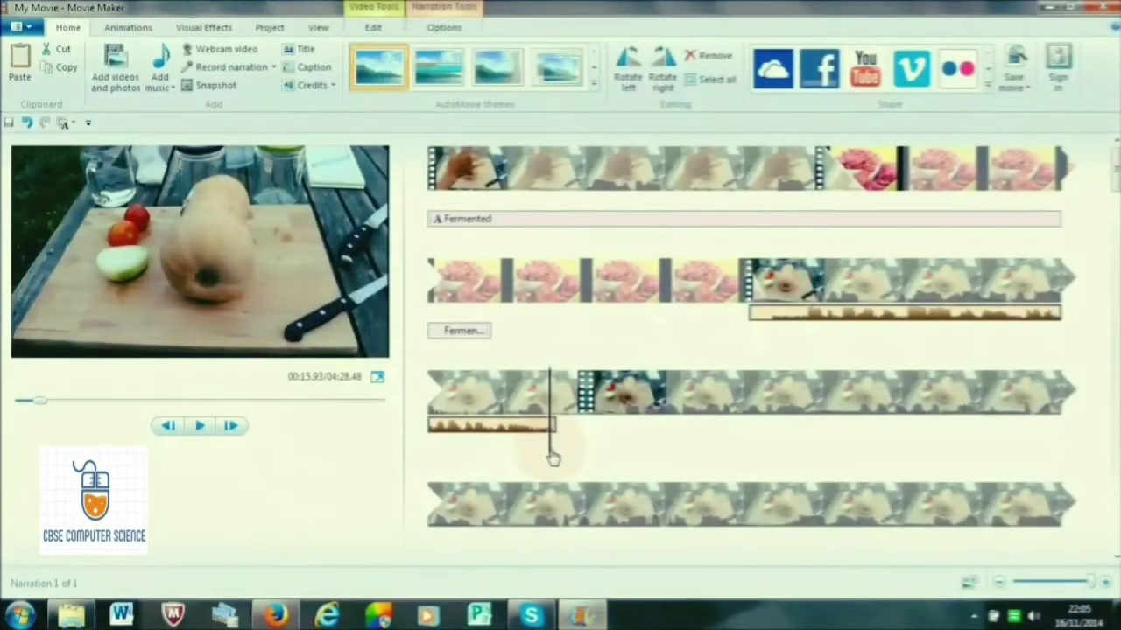
pyautogui.moveTo(552, 458); pyautogui.dragTo(590, 450)
# - Add the Retreat music file from the computer at the fourth clip's start
pyautogui.click(590, 450)
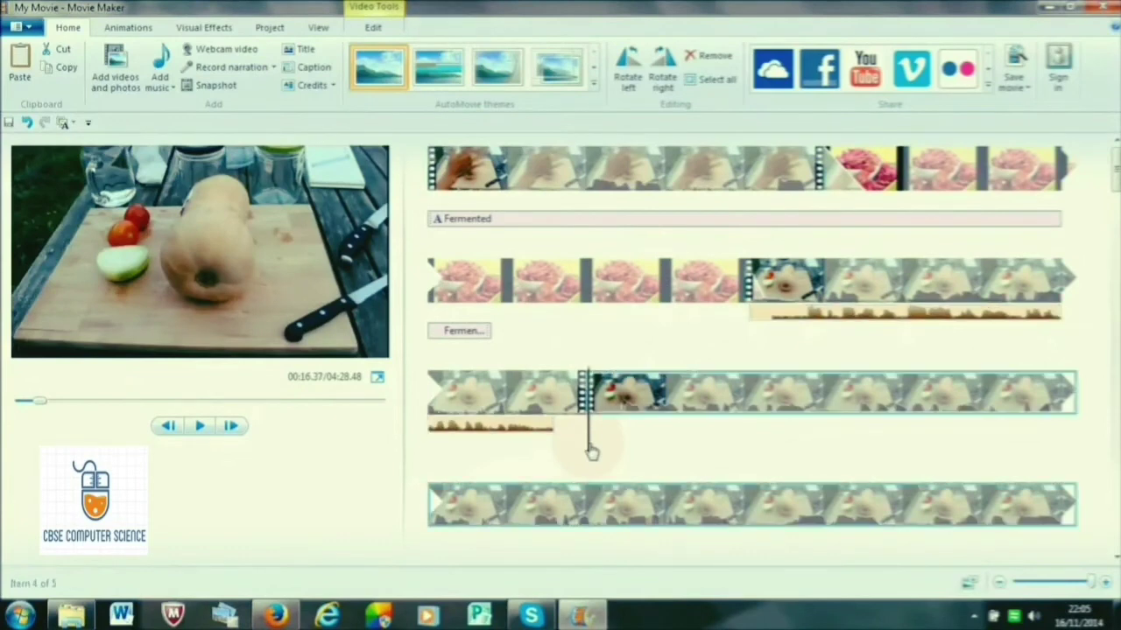
pyautogui.click(592, 445)
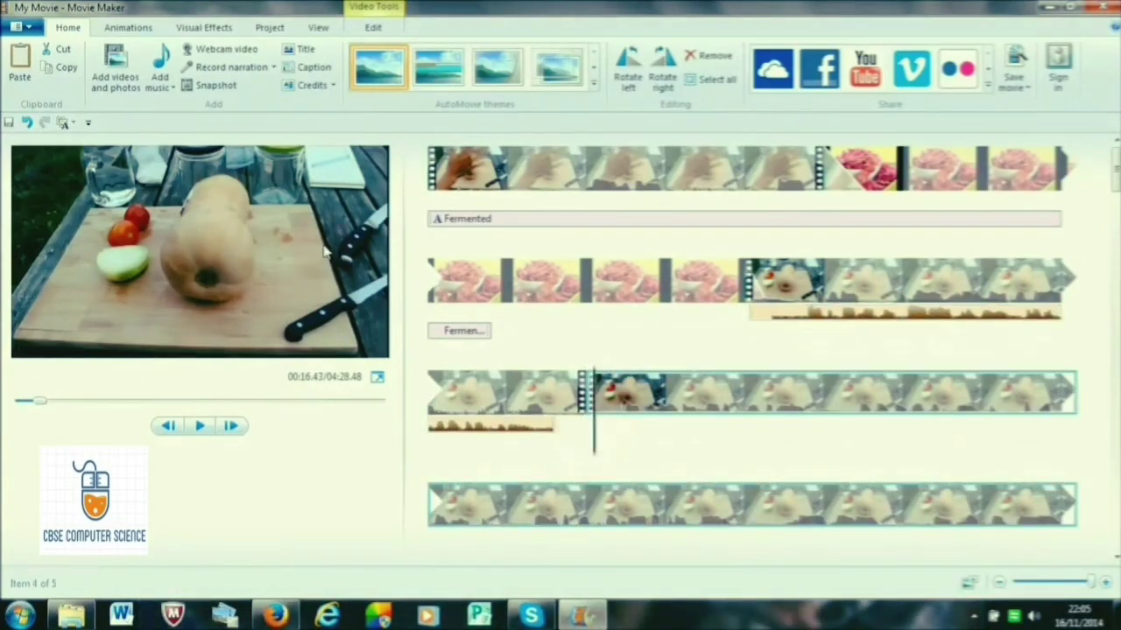
pyautogui.click(173, 91)
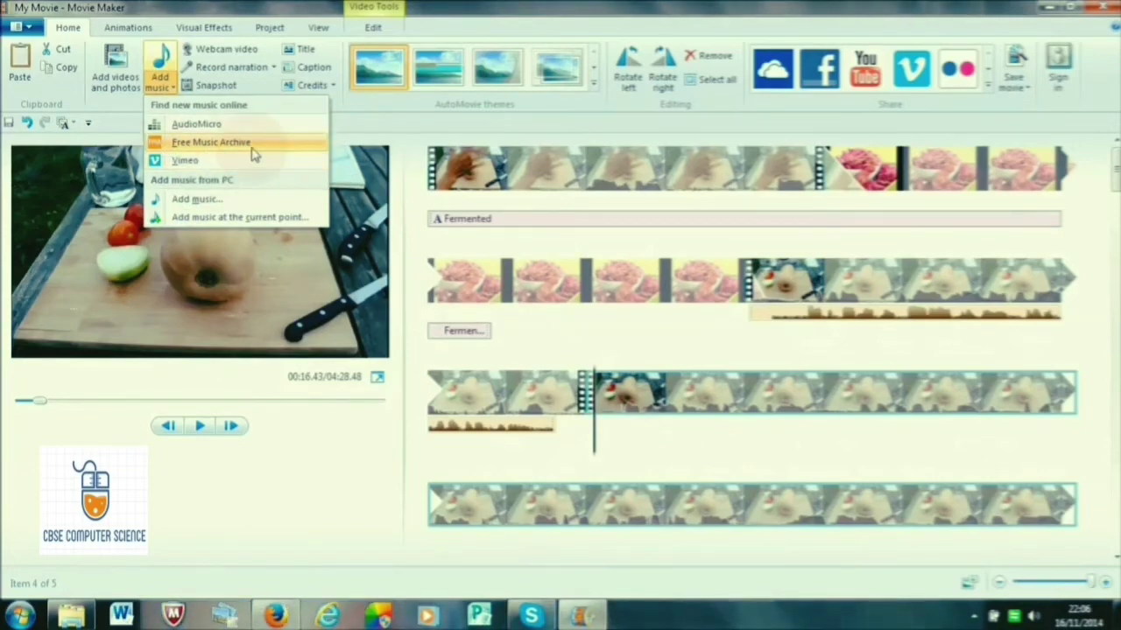
pyautogui.click(196, 199)
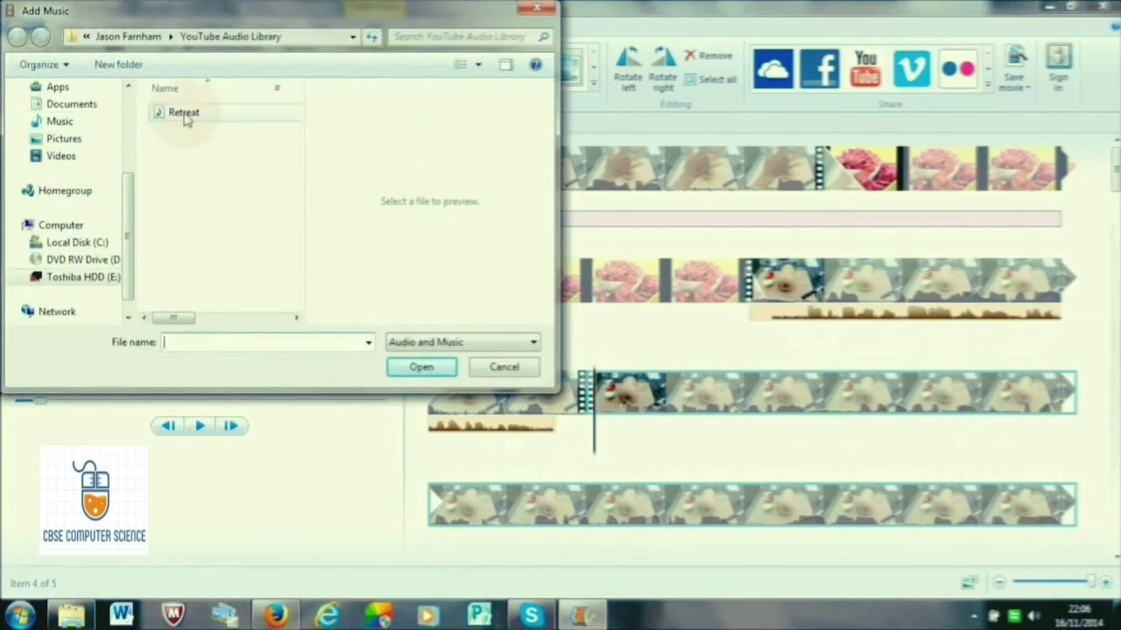
pyautogui.click(188, 117)
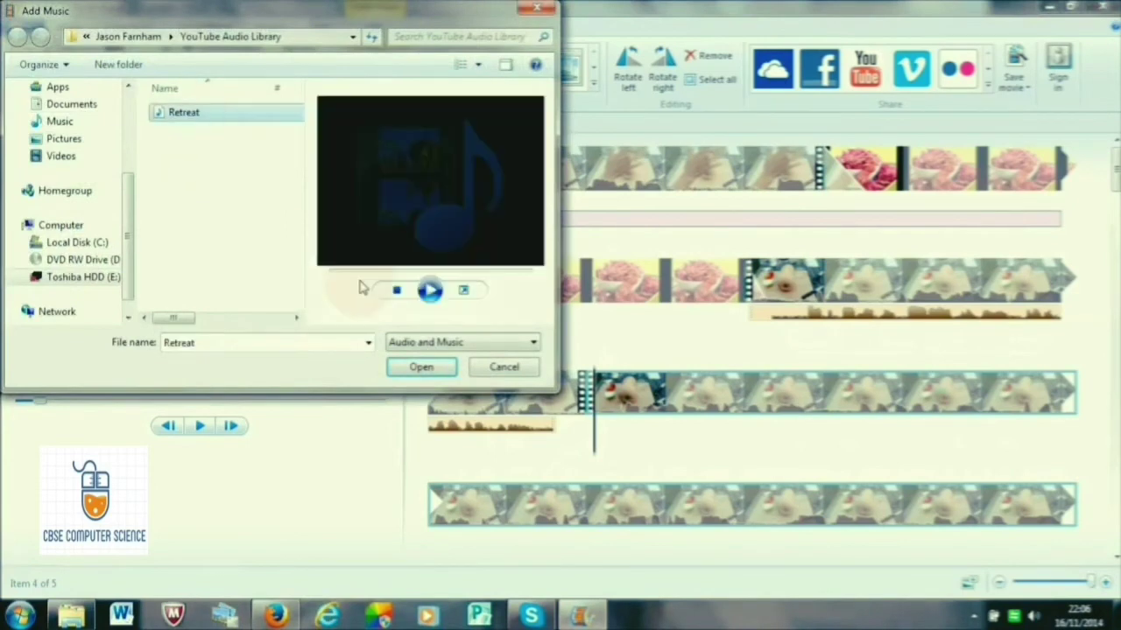
pyautogui.click(421, 368)
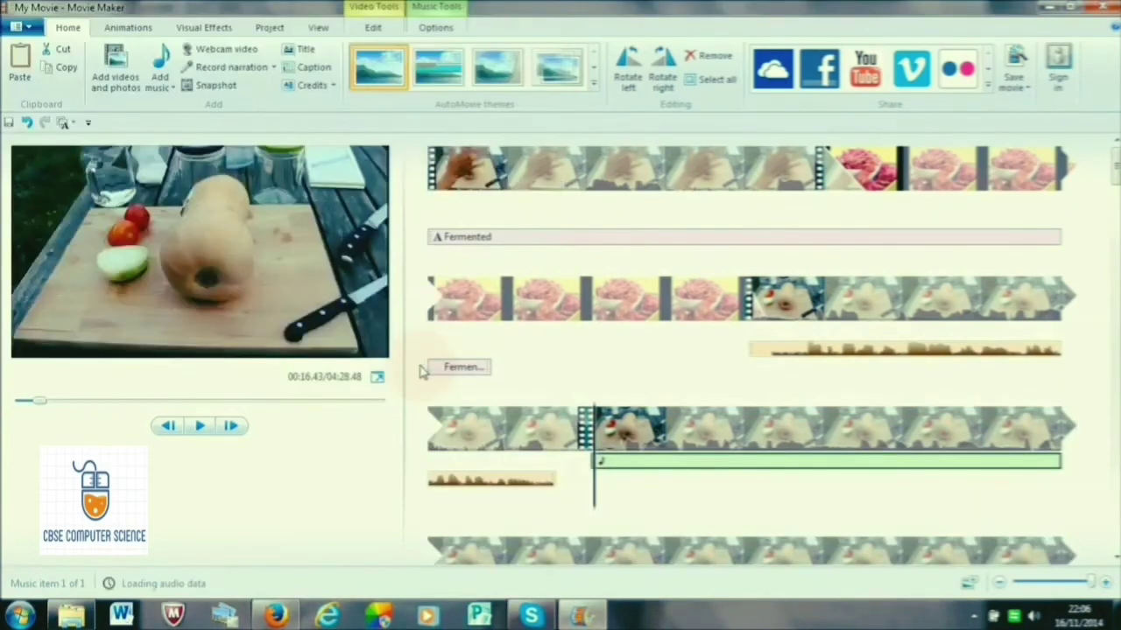
# - Preview the Retreat music, then set the audio mix to Emphasize video
pyautogui.click(781, 462)
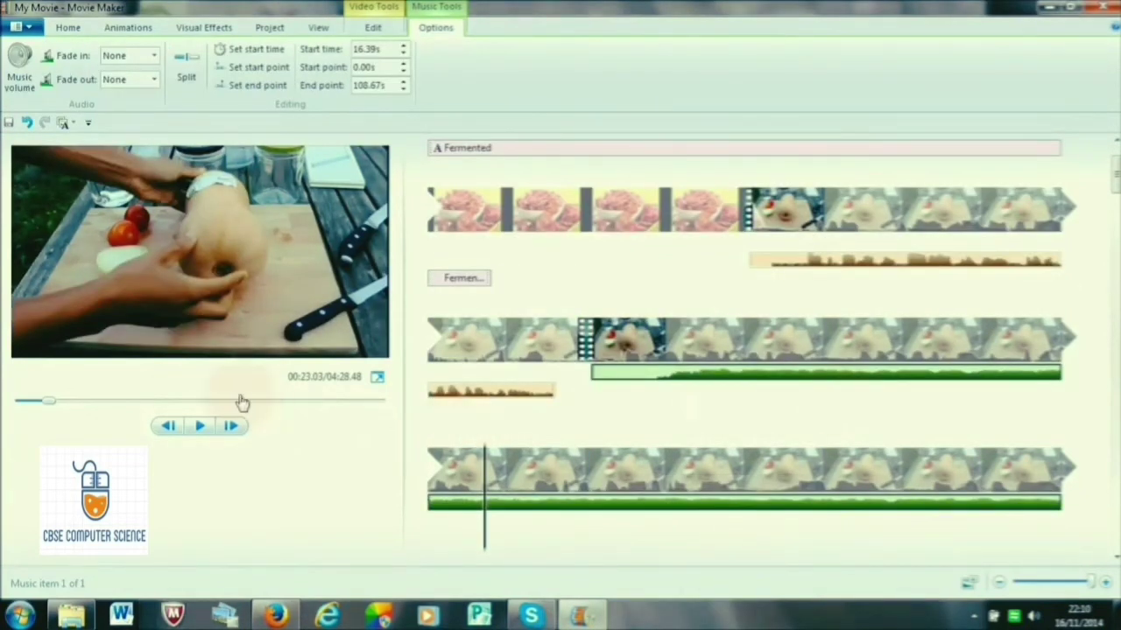
pyautogui.click(20, 69)
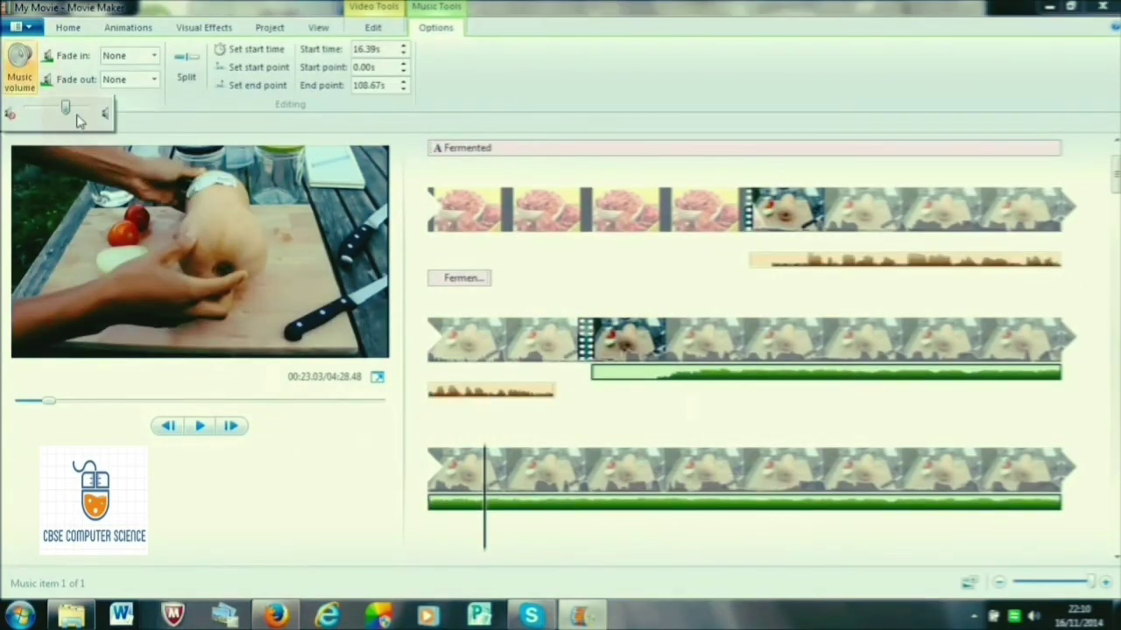
pyautogui.click(199, 426)
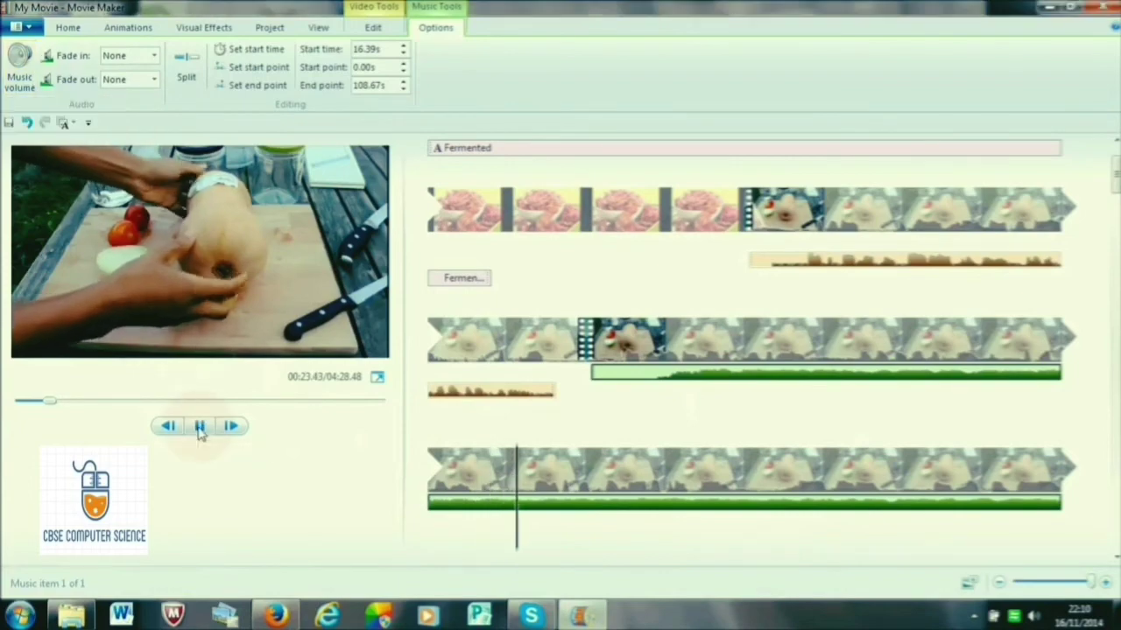
pyautogui.click(200, 426)
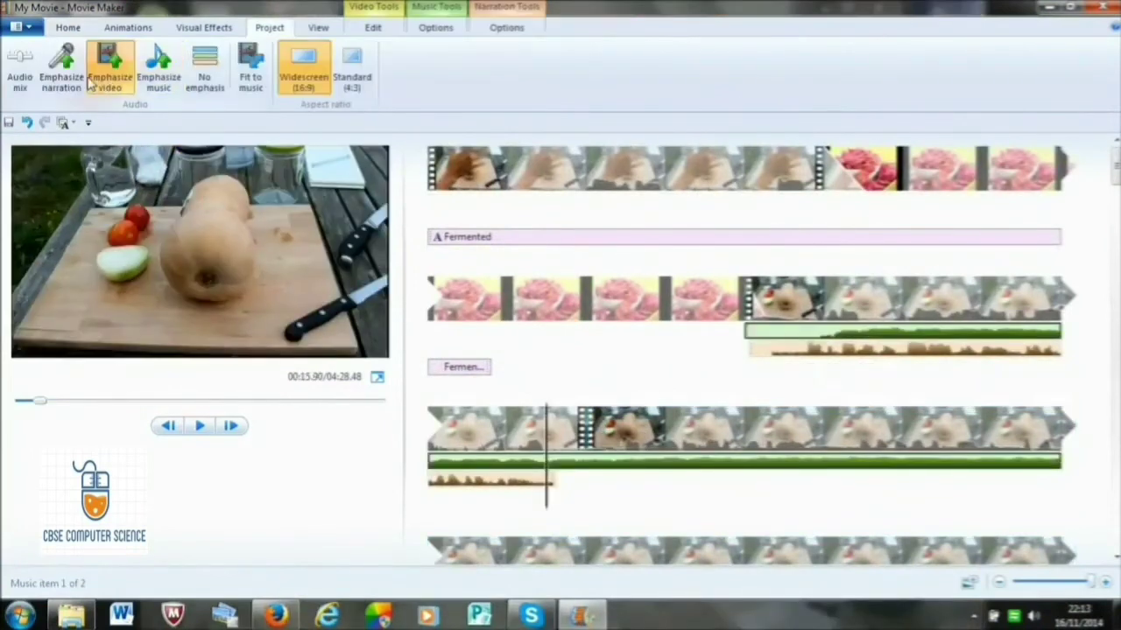
pyautogui.click(94, 77)
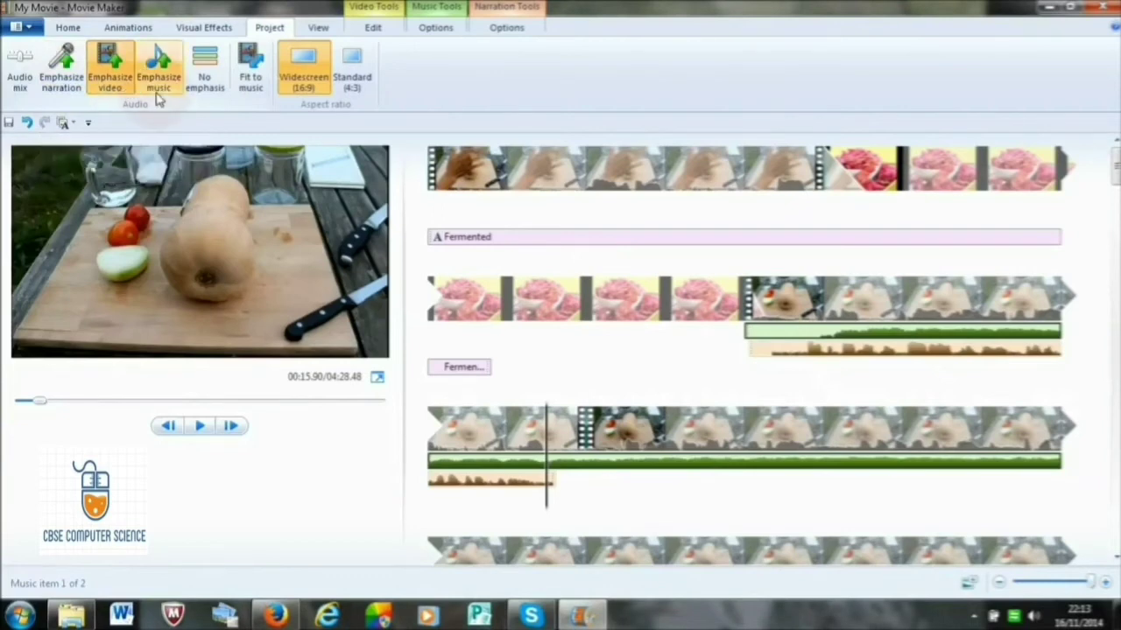
# - Set the audio mix to Emphasize narration and preview it from the sauerkraut clip
pyautogui.click(57, 83)
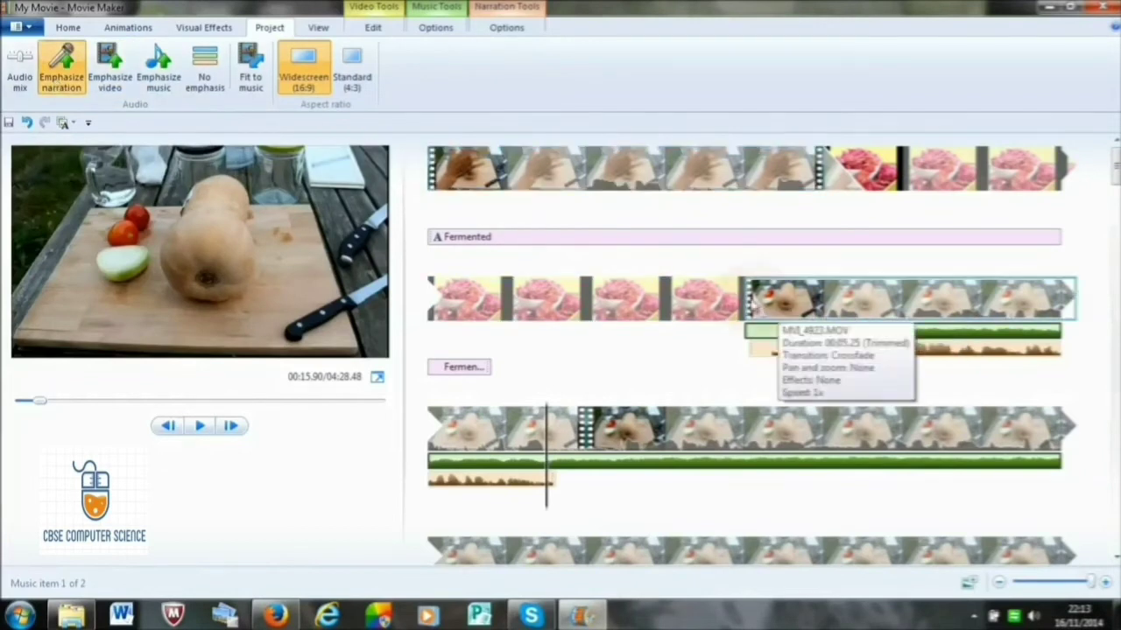
pyautogui.click(669, 298)
pyautogui.click(197, 431)
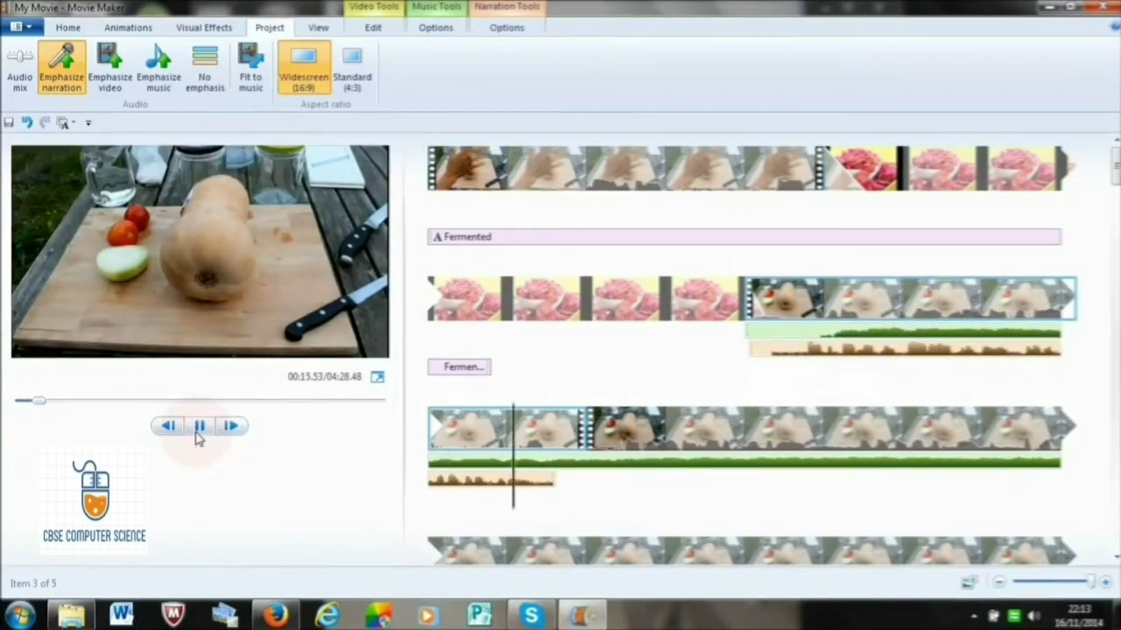
pyautogui.click(199, 429)
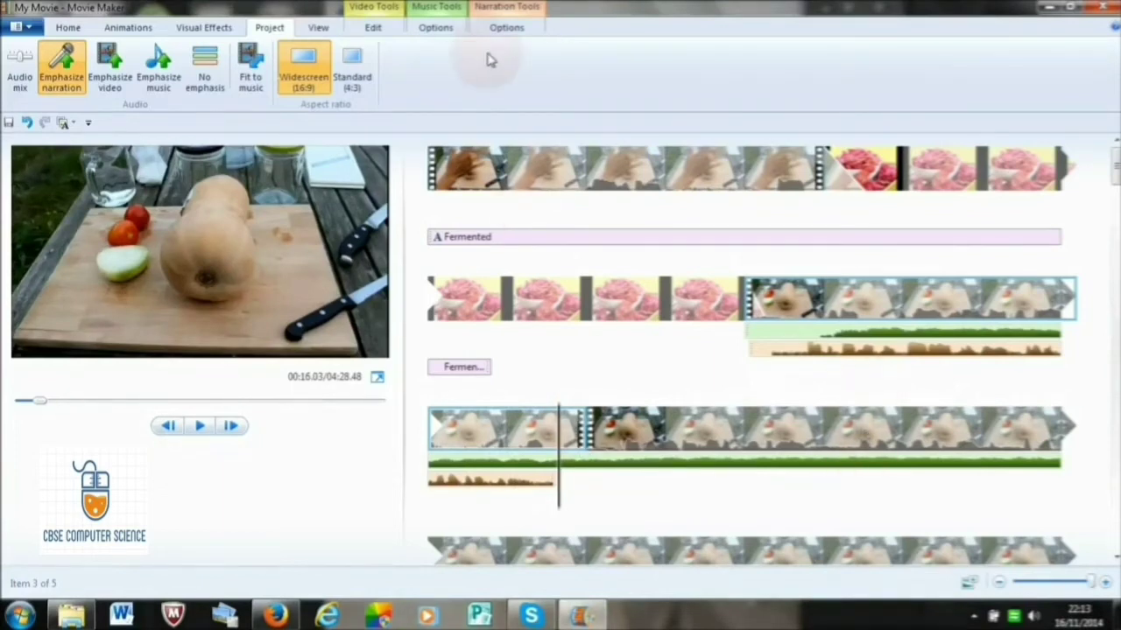
# - Give the Retreat music a Fast fade-in and preview it from the cabbage clip
pyautogui.click(436, 27)
pyautogui.click(17, 74)
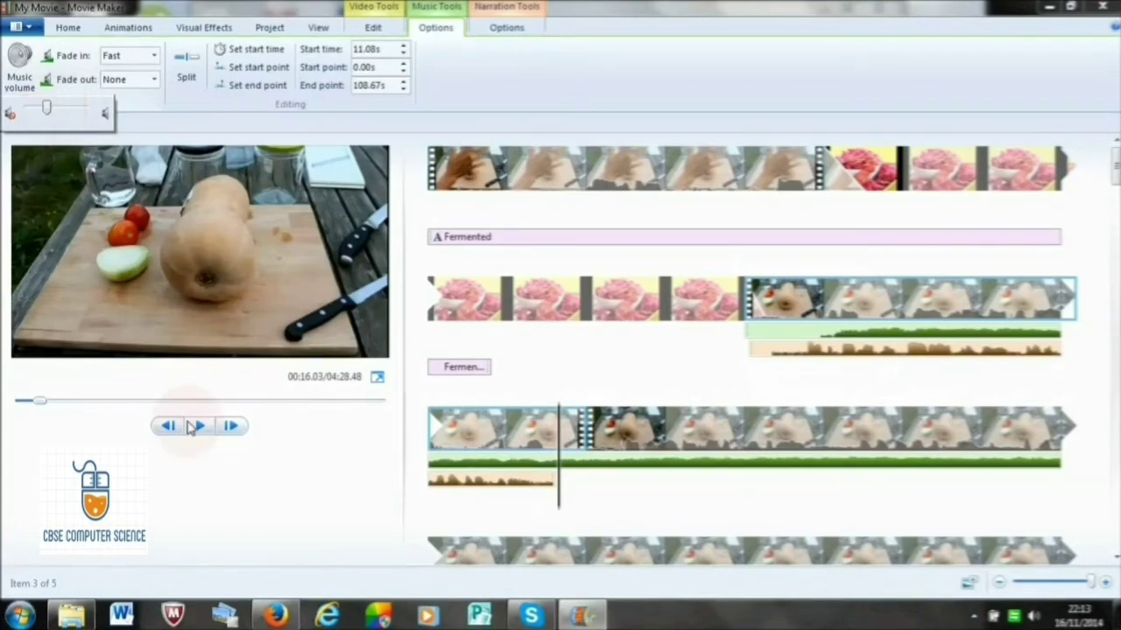
pyautogui.click(669, 302)
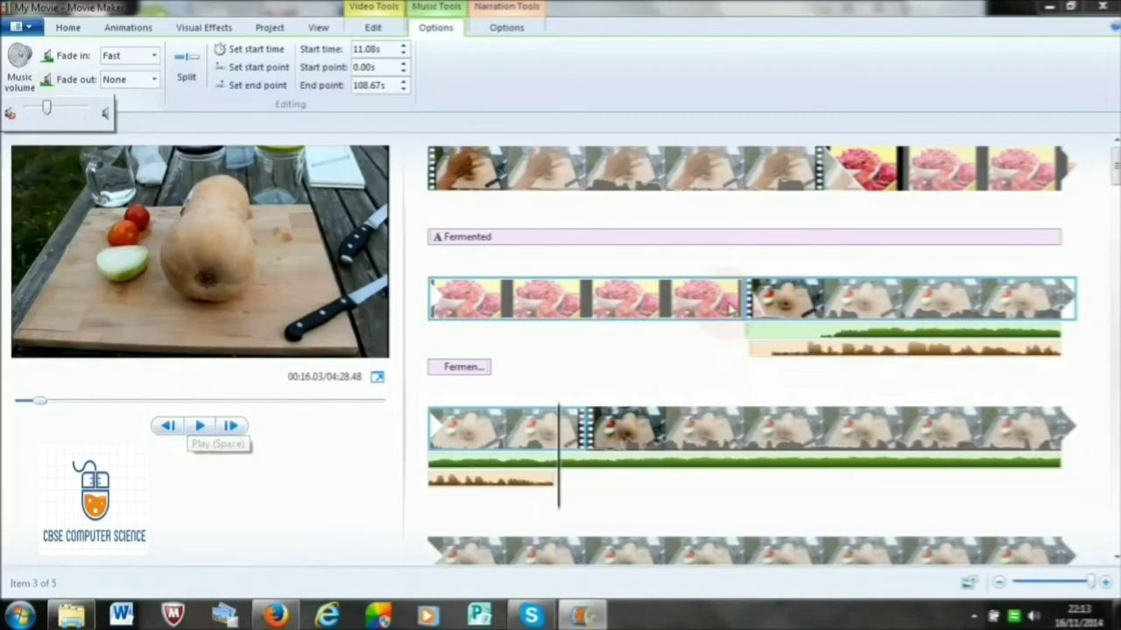
pyautogui.click(200, 427)
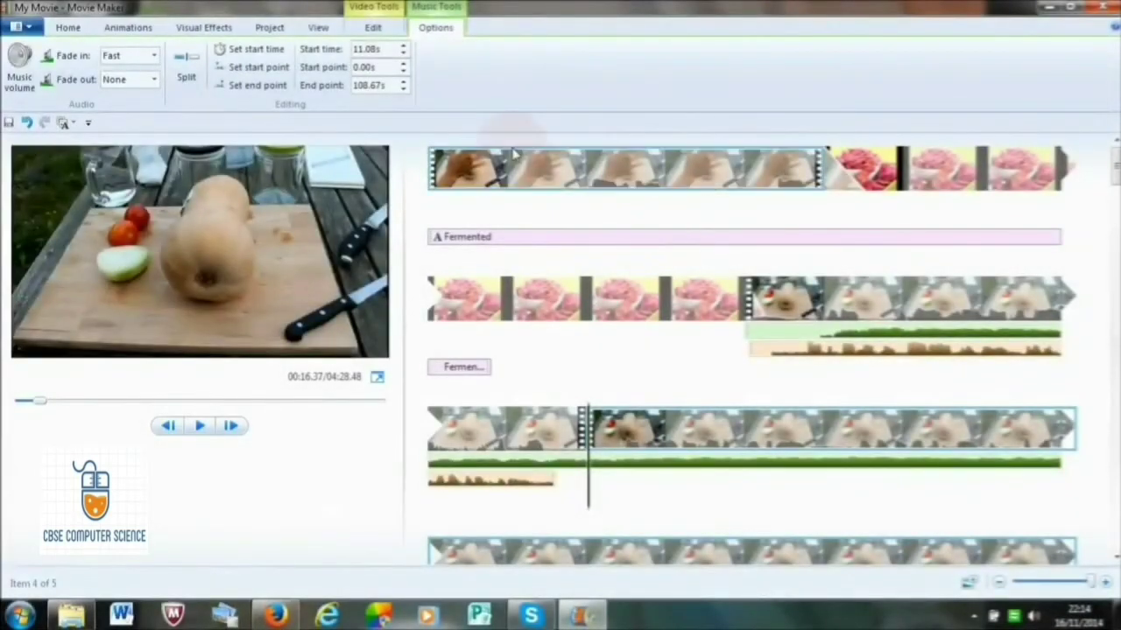
# - Preview the first clip's visual effects, then insert a black 'My Movie' title card before it
pyautogui.click(470, 170)
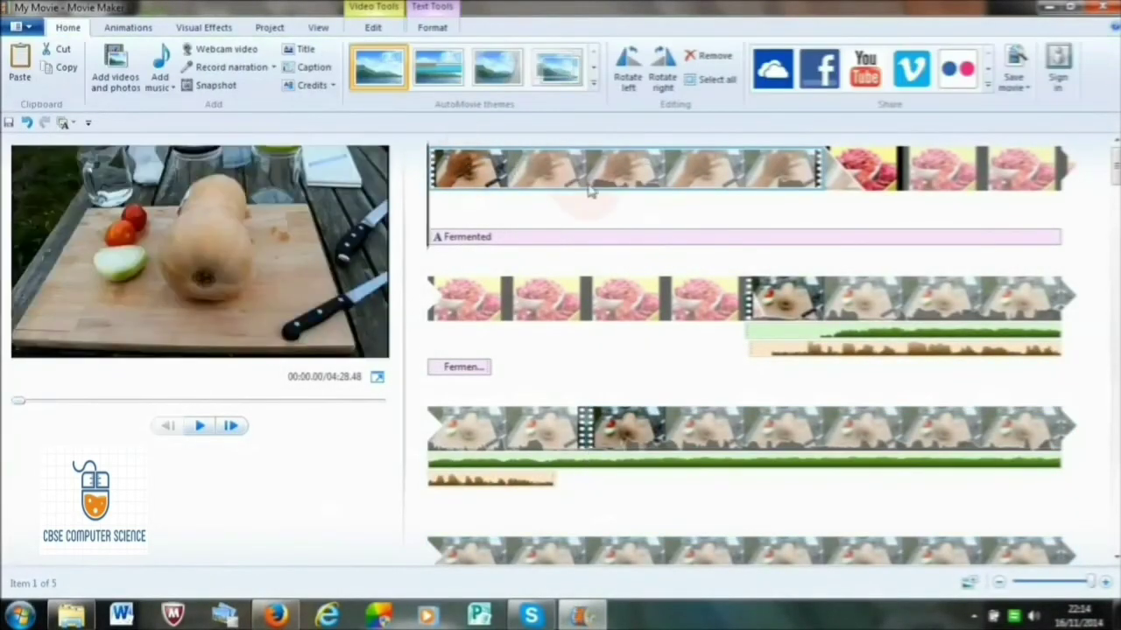
pyautogui.click(202, 29)
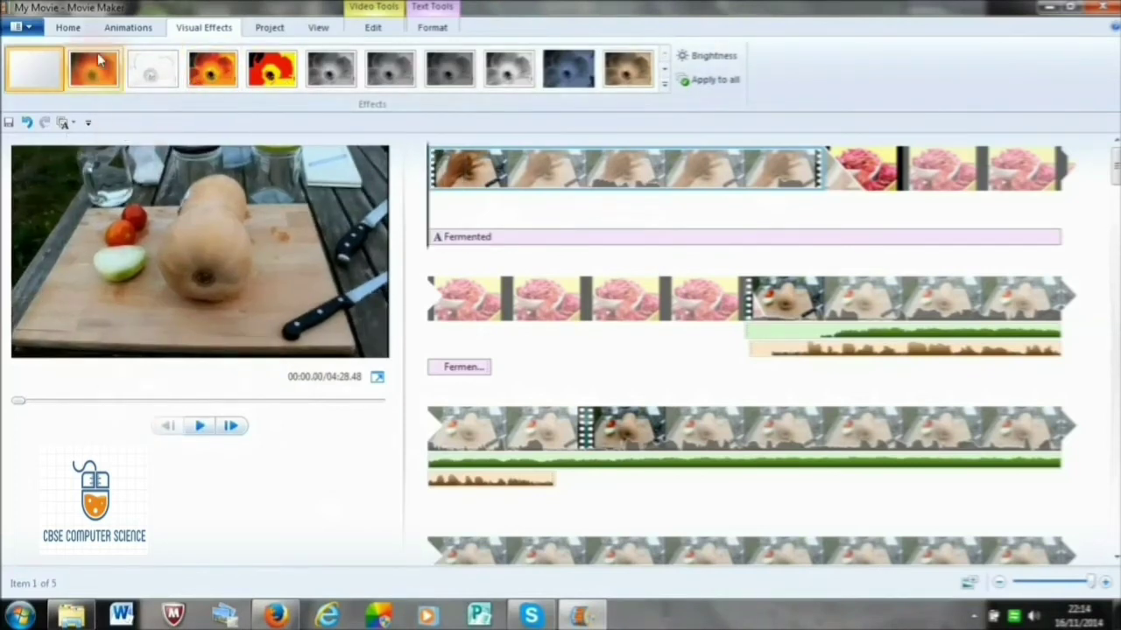
pyautogui.press('space')
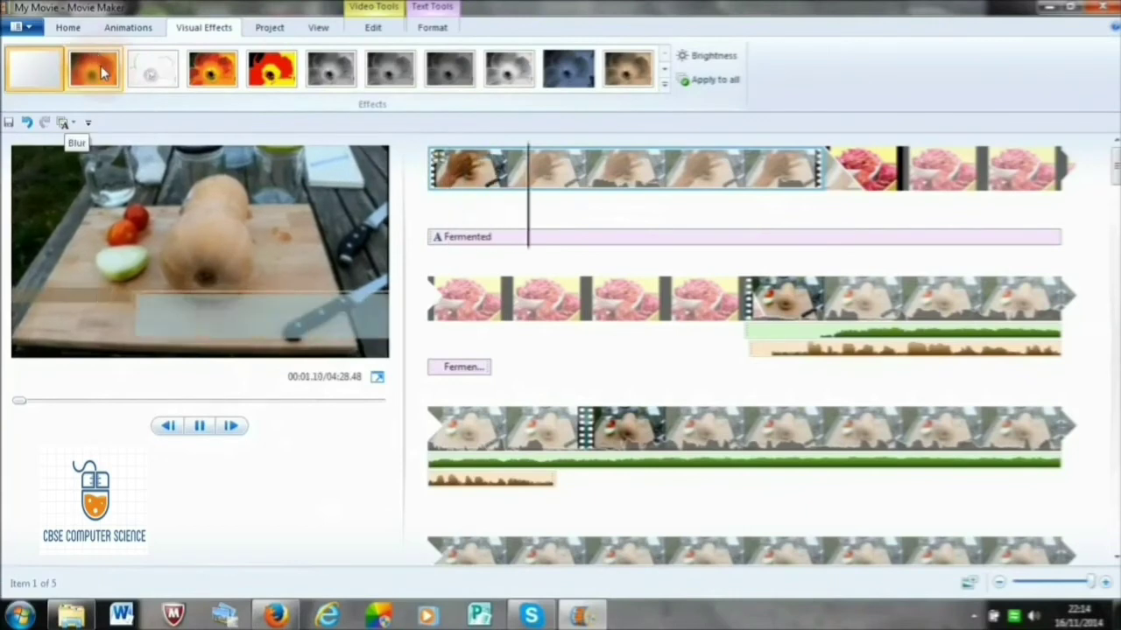
pyautogui.press('space')
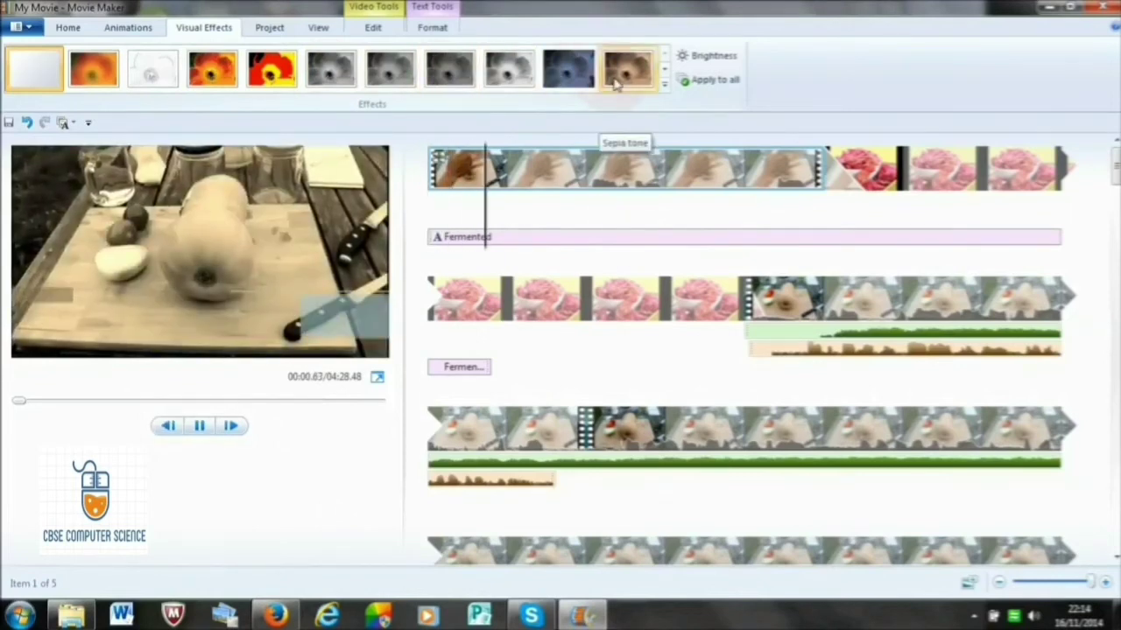
pyautogui.click(664, 85)
pyautogui.moveTo(666, 83); pyautogui.dragTo(666, 150)
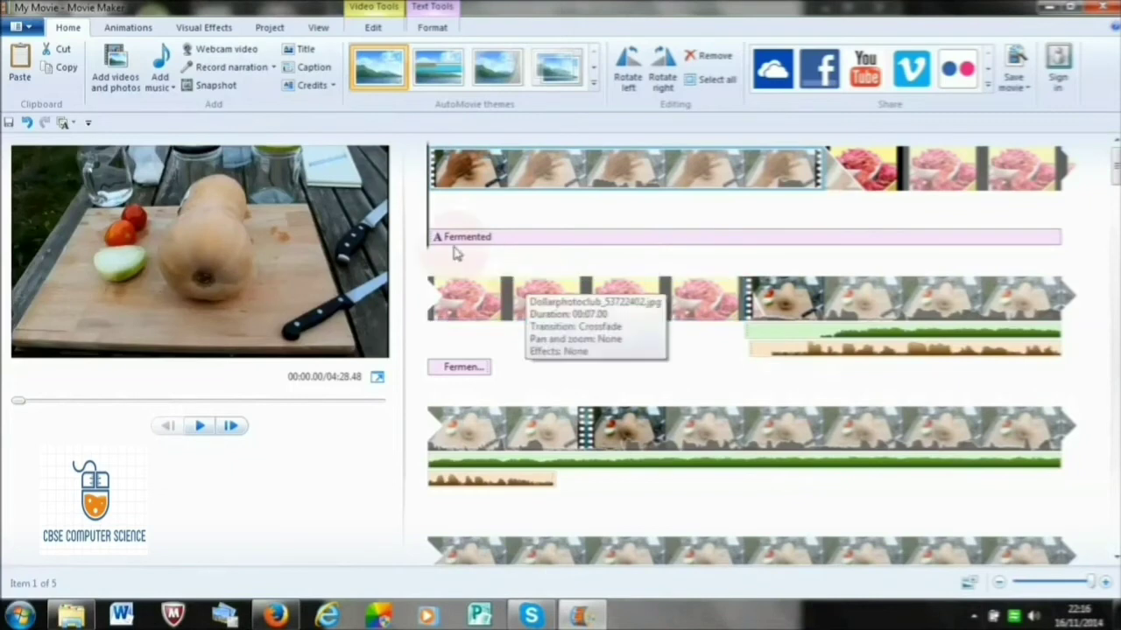
pyautogui.click(304, 51)
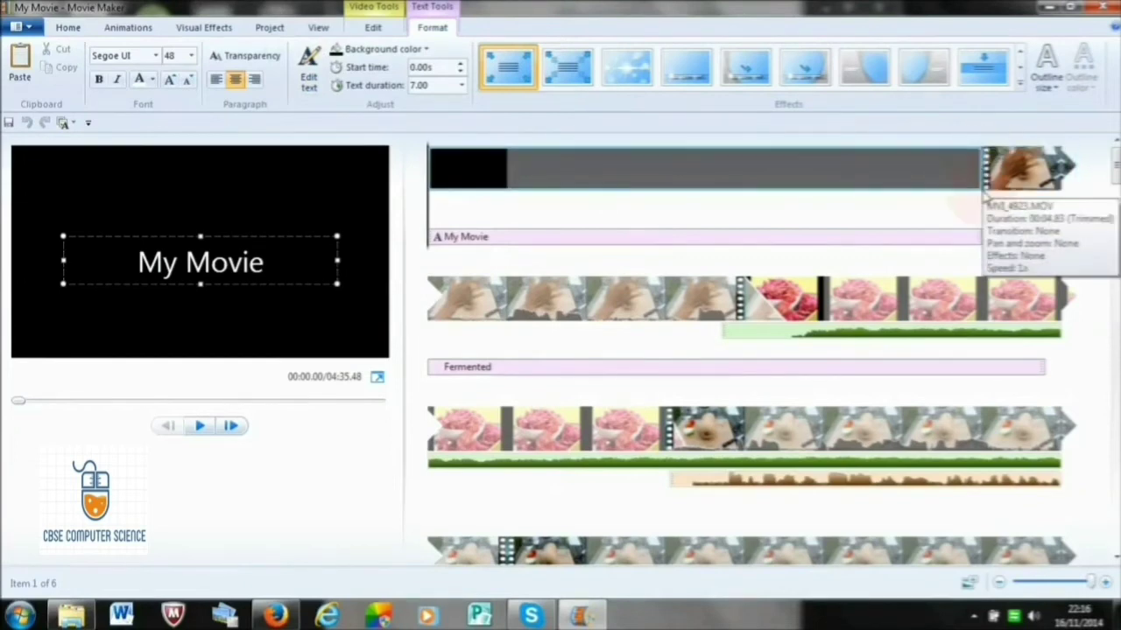
pyautogui.click(128, 27)
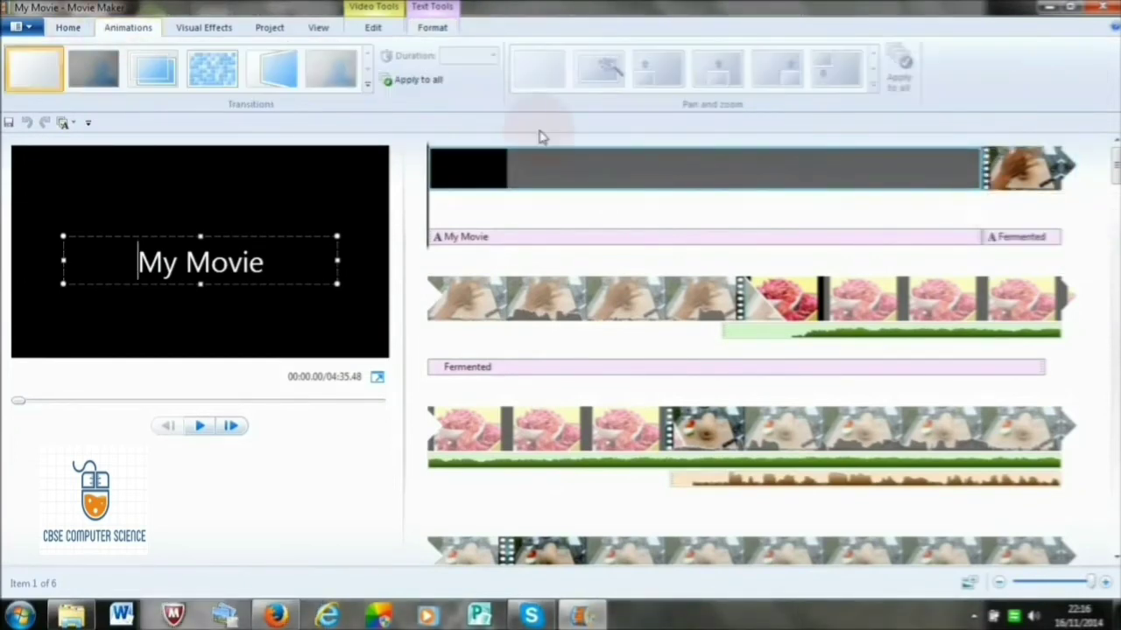
# - Give the title card a transition and the following video clip a diagonal wipe transition
pyautogui.click(275, 76)
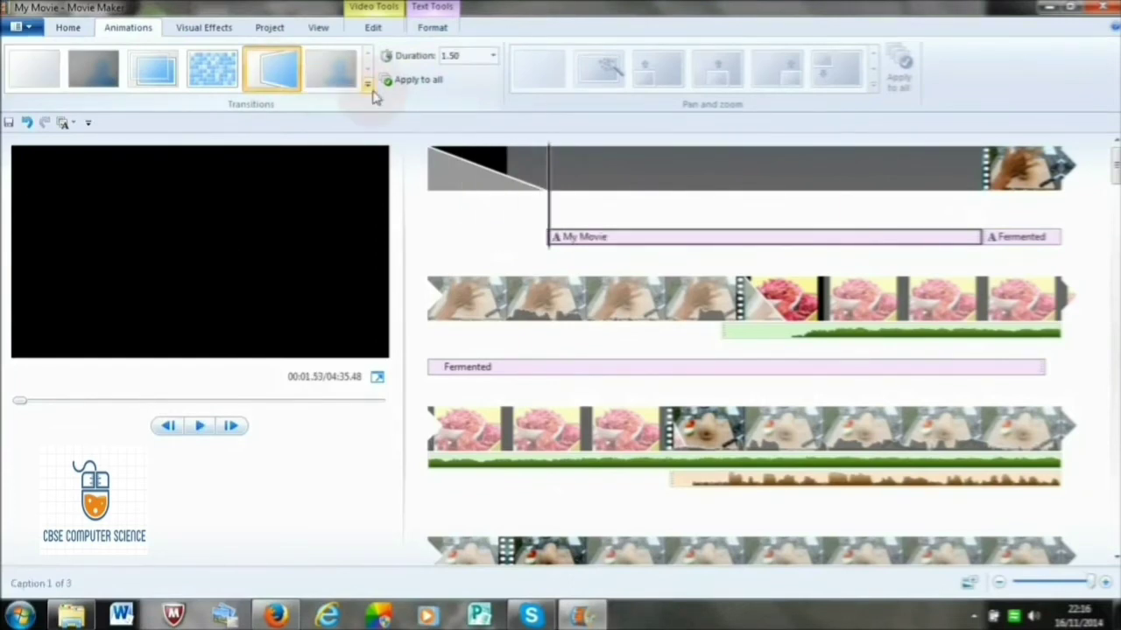
pyautogui.click(1007, 175)
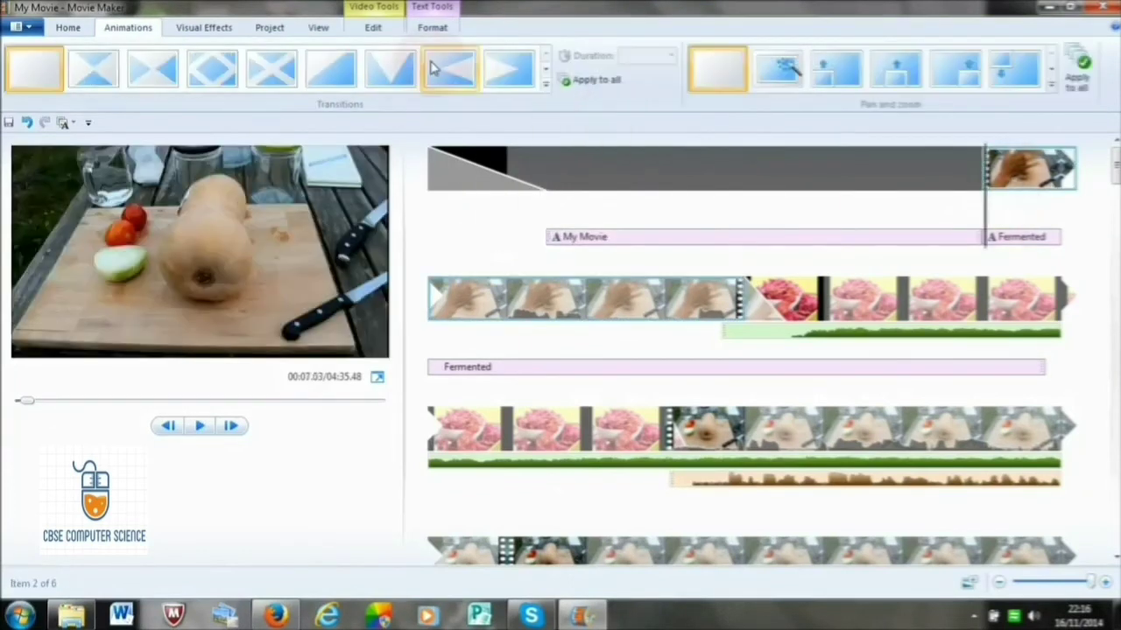
pyautogui.click(499, 77)
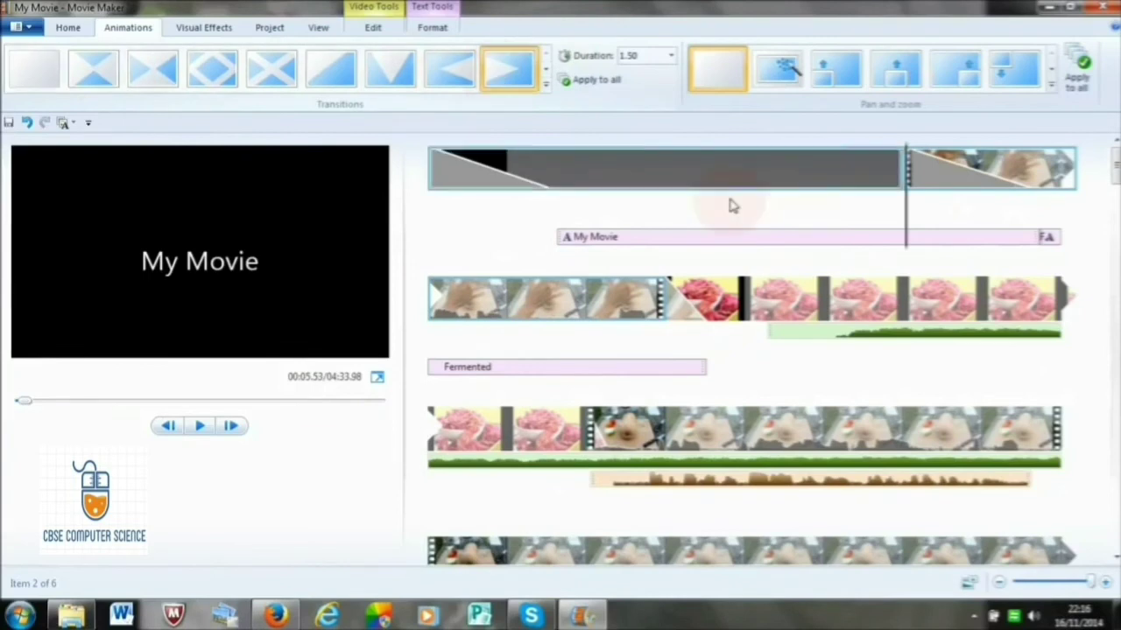
pyautogui.click(230, 265)
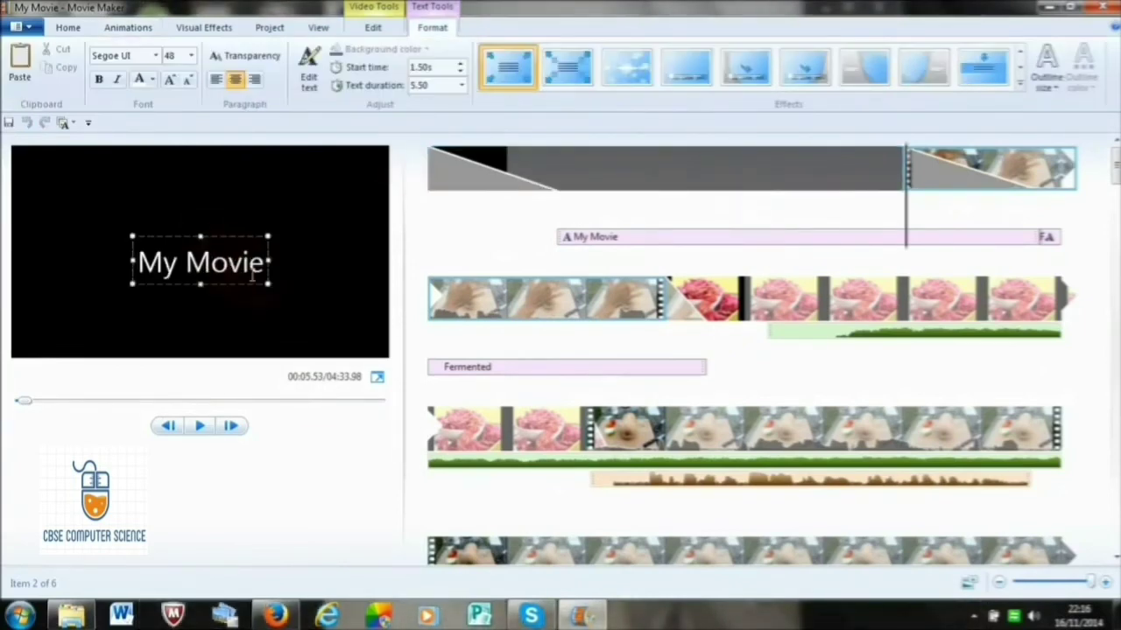
# - Replace the opening title text with 'test video'
pyautogui.moveTo(264, 264); pyautogui.dragTo(145, 256)
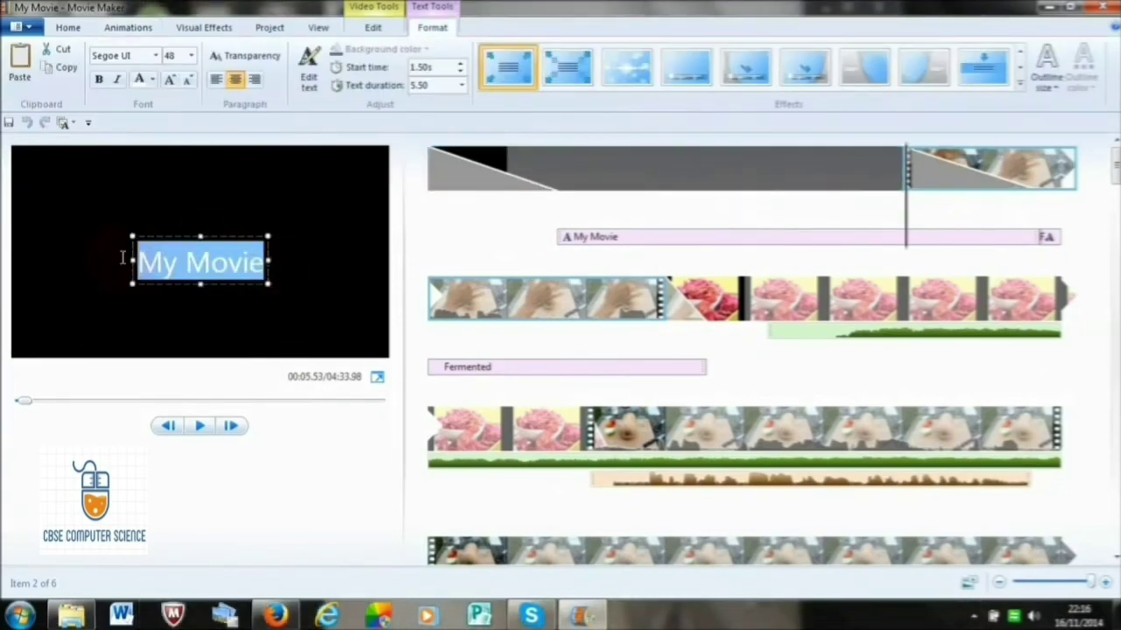
pyautogui.write('test video')
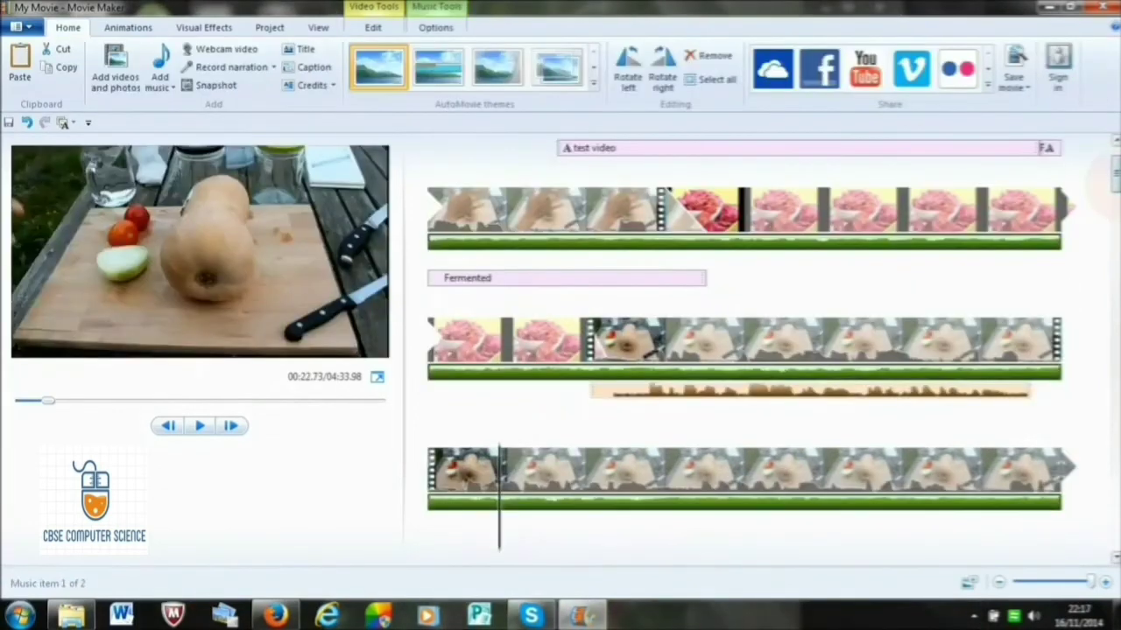
pyautogui.scroll(2, 744, 350)
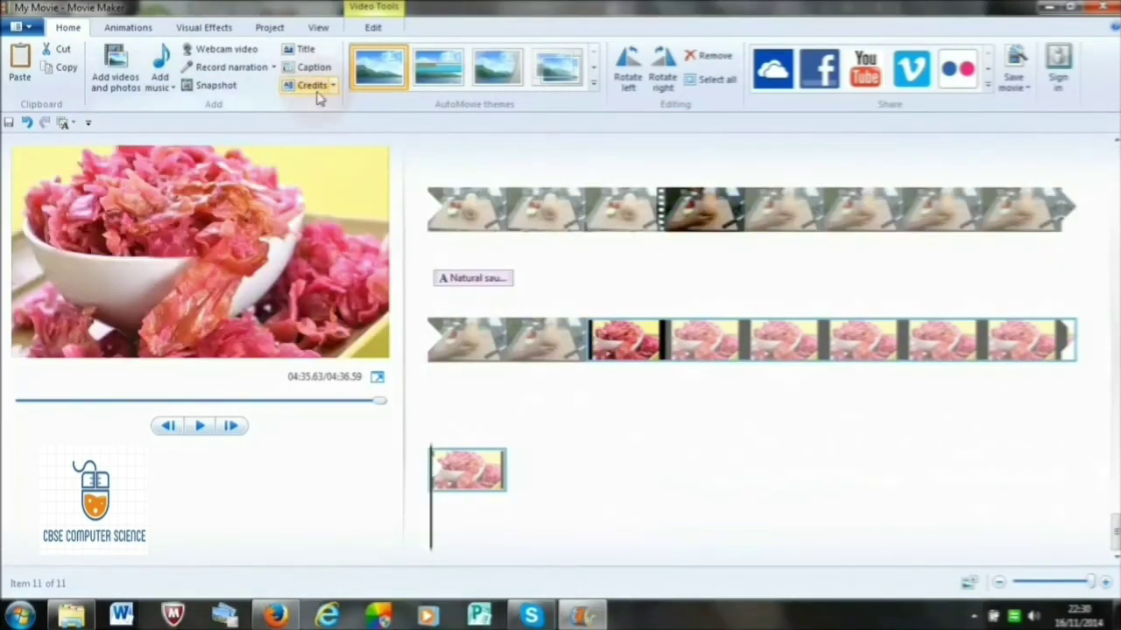
# - Add a CREDITS clip at the movie's end and start typing 'Int' over its placeholder name
pyautogui.click(309, 88)
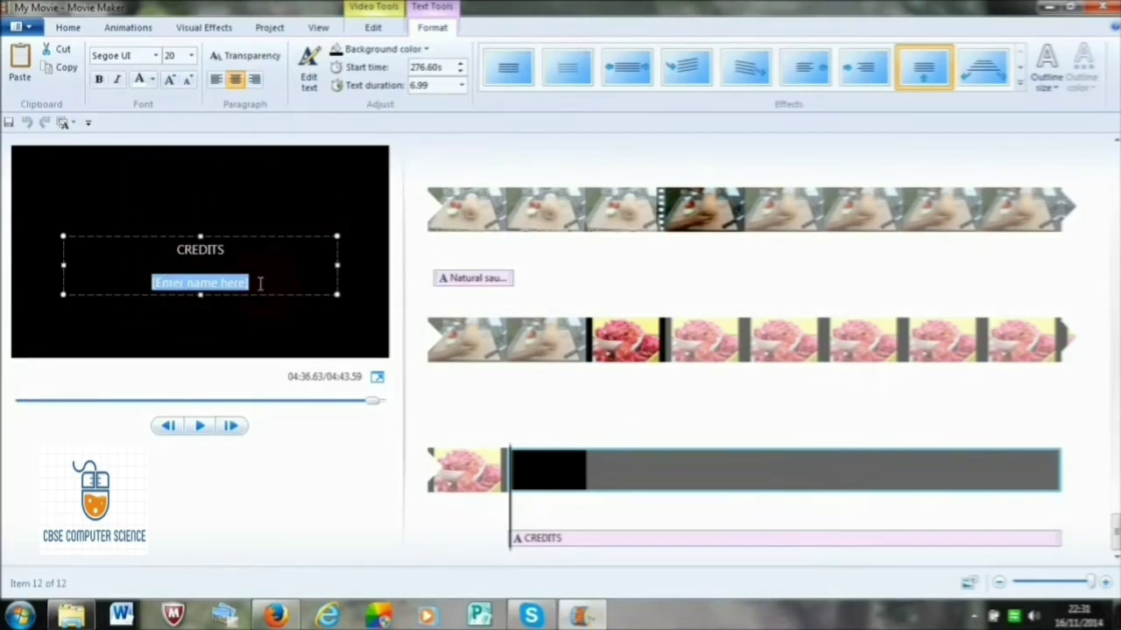
pyautogui.write('Int')
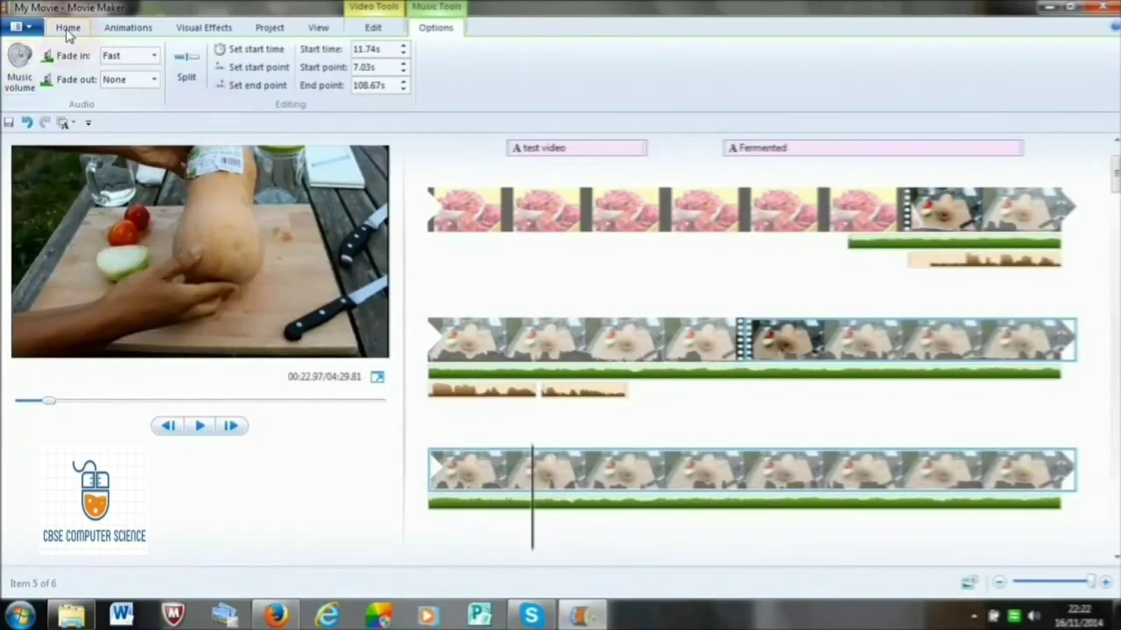
# - Preview the movie, then apply the Zoom in center and rotate left pan and zoom to the cabbage photo
pyautogui.click(67, 27)
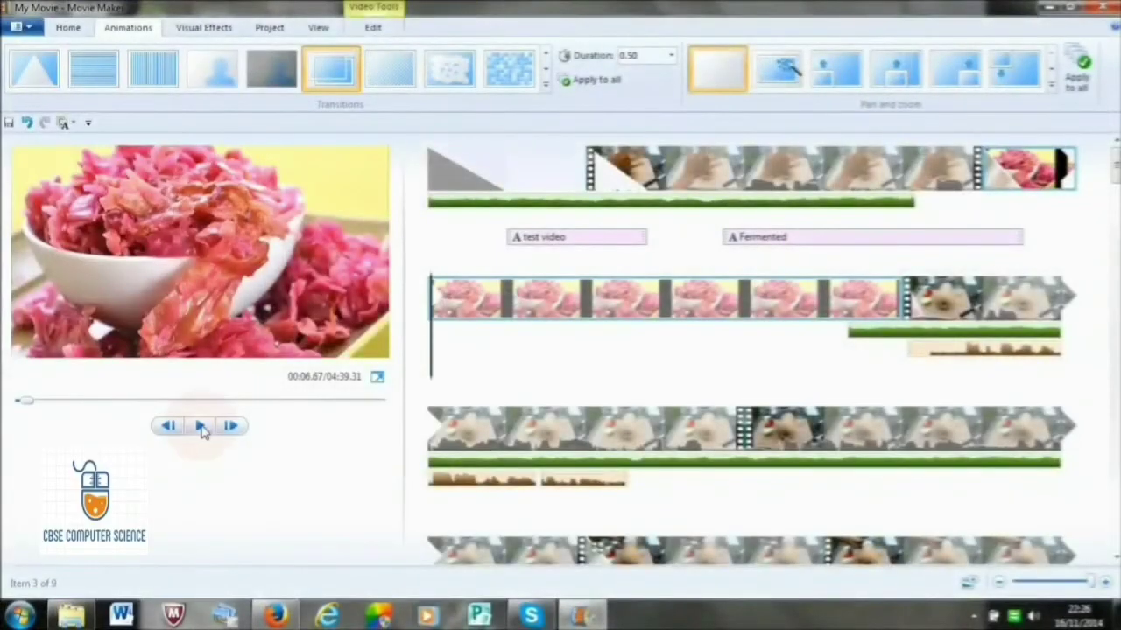
pyautogui.click(201, 427)
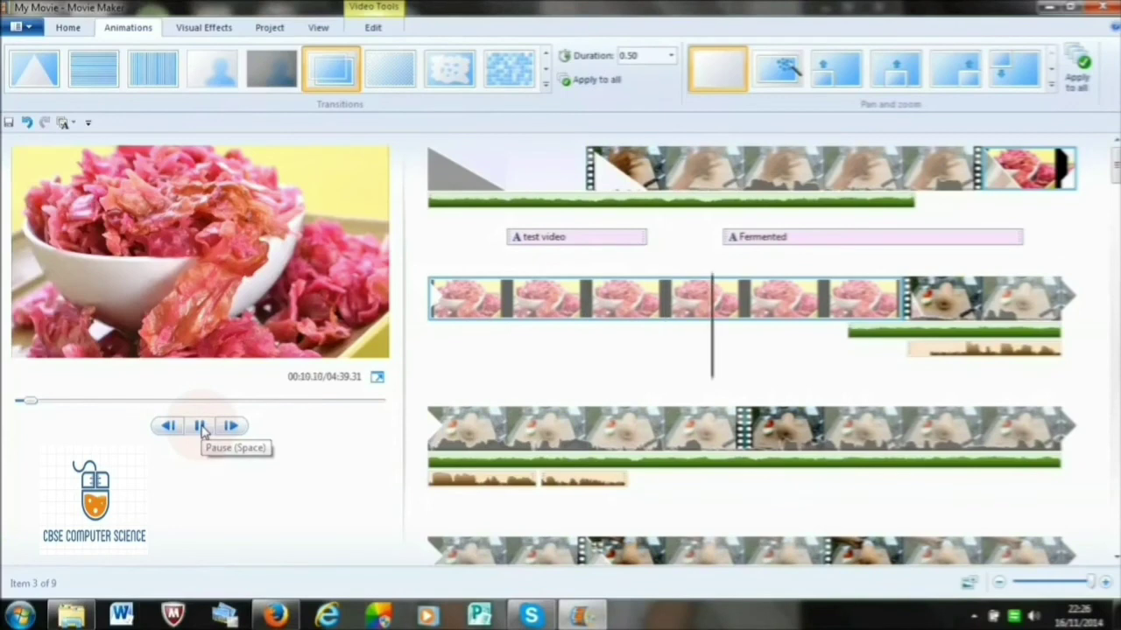
pyautogui.click(201, 427)
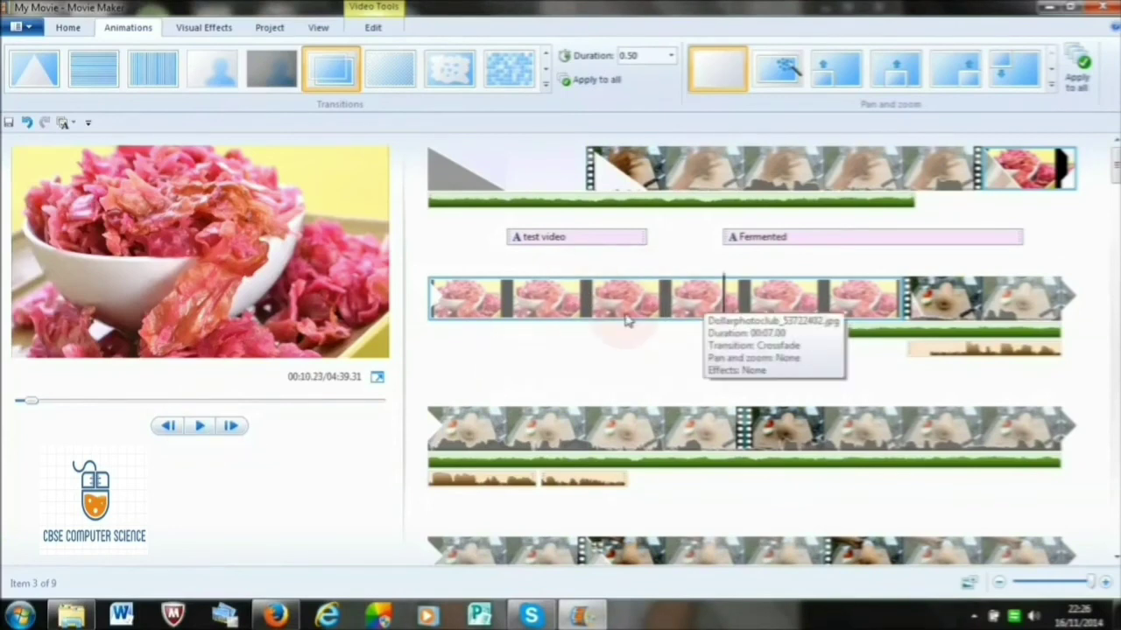
pyautogui.doubleClick(657, 304)
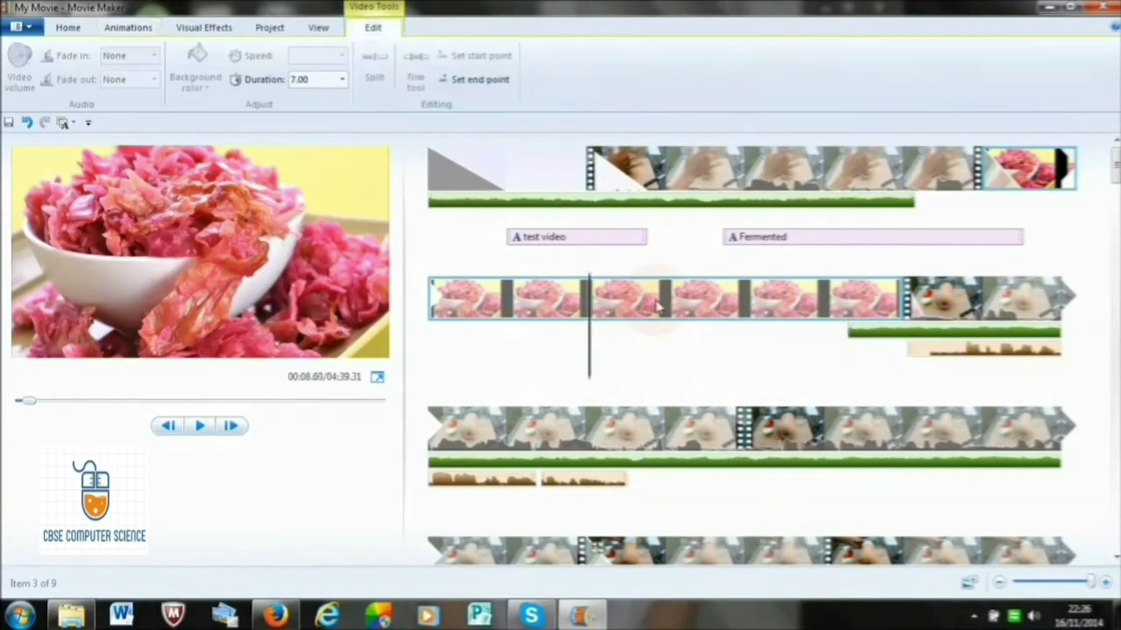
pyautogui.click(125, 28)
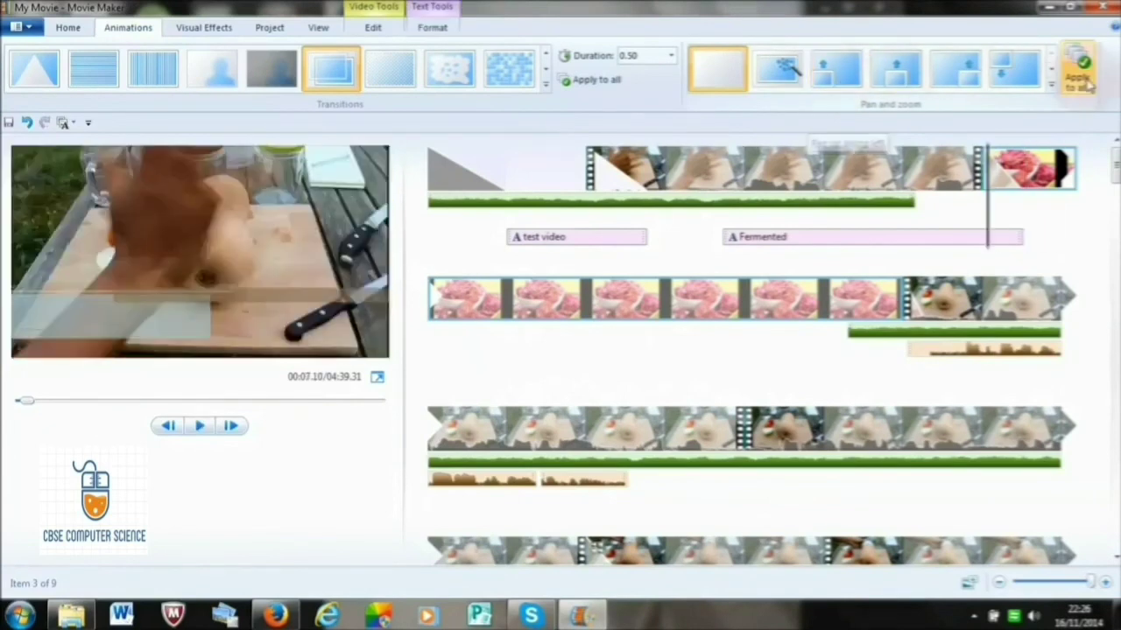
pyautogui.click(1052, 86)
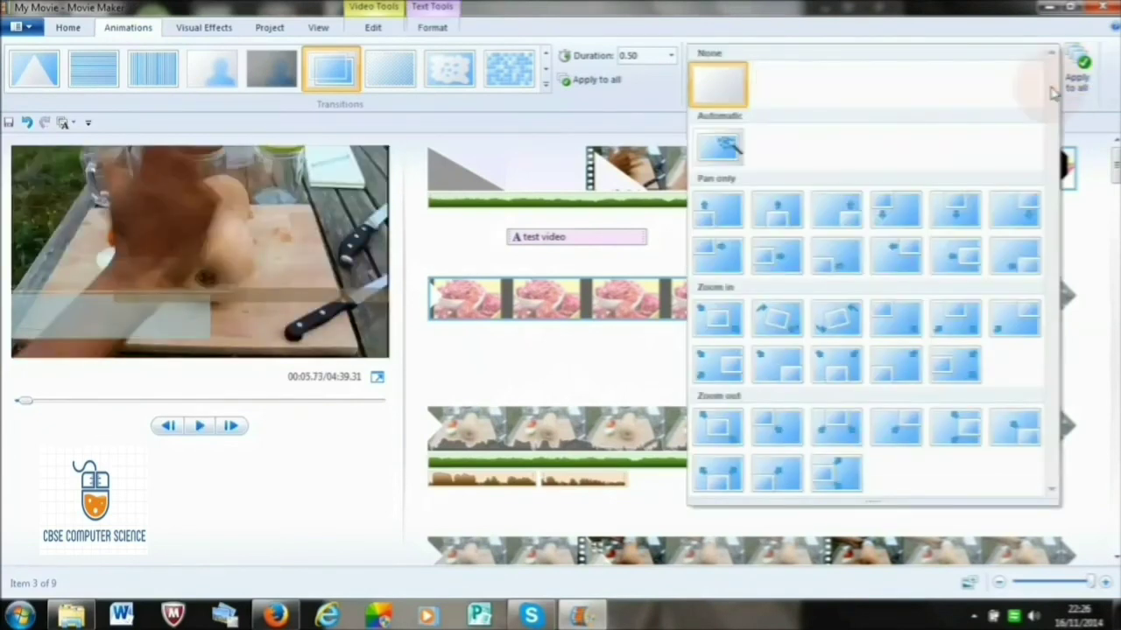
pyautogui.click(838, 319)
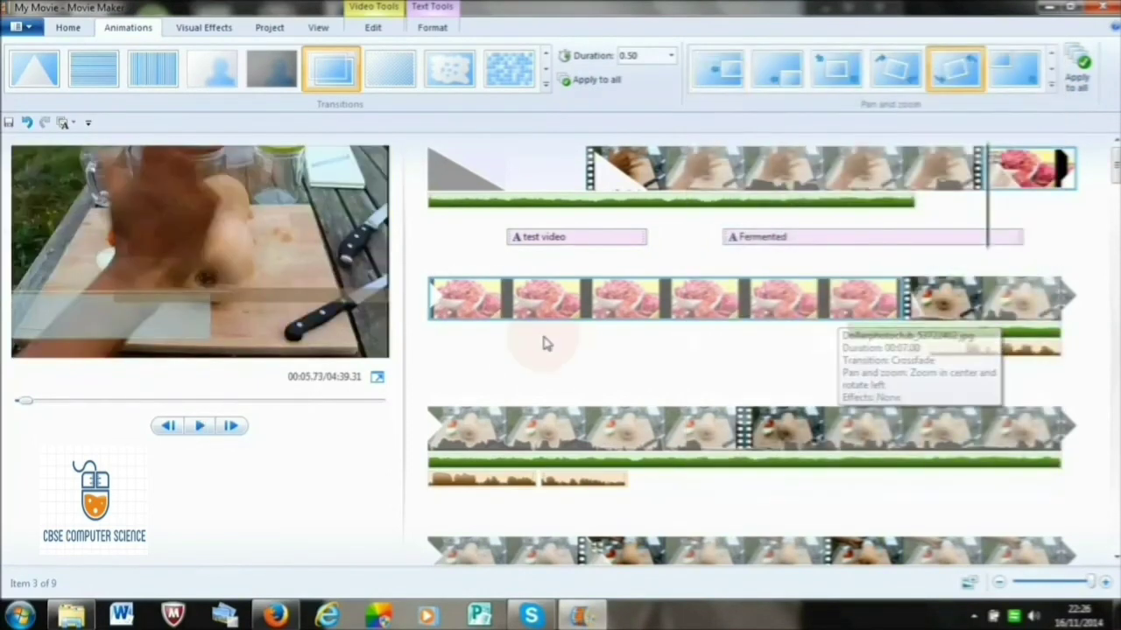
pyautogui.click(200, 425)
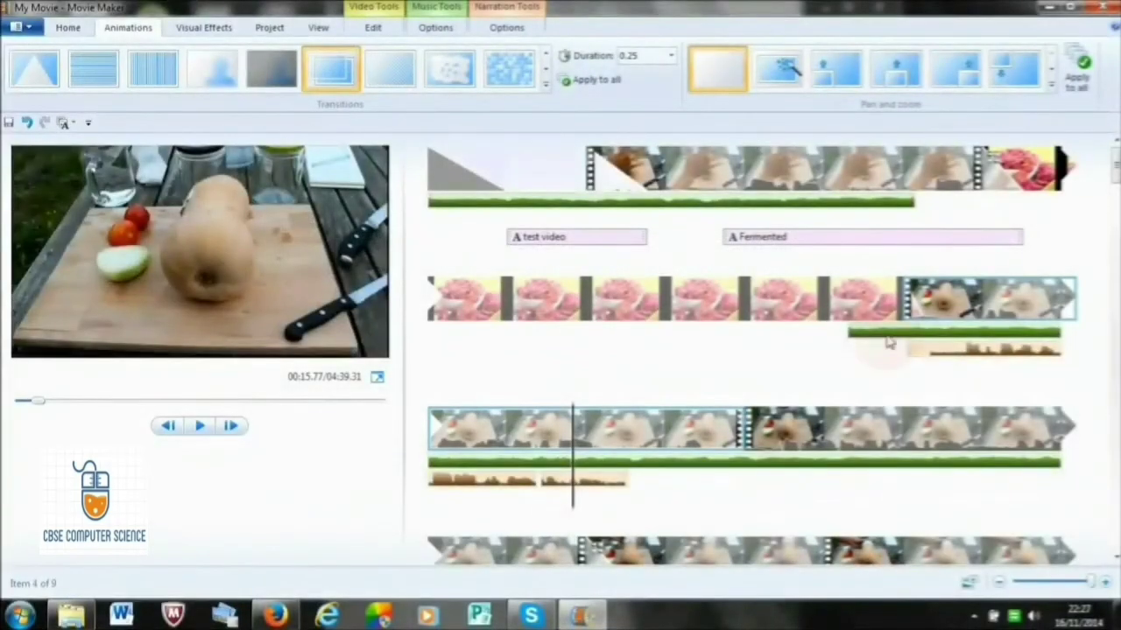
# - Split the squash clip MVI_4923.MOV at the playhead and preview its slow fade-in
pyautogui.scroll(-2, 744, 351)
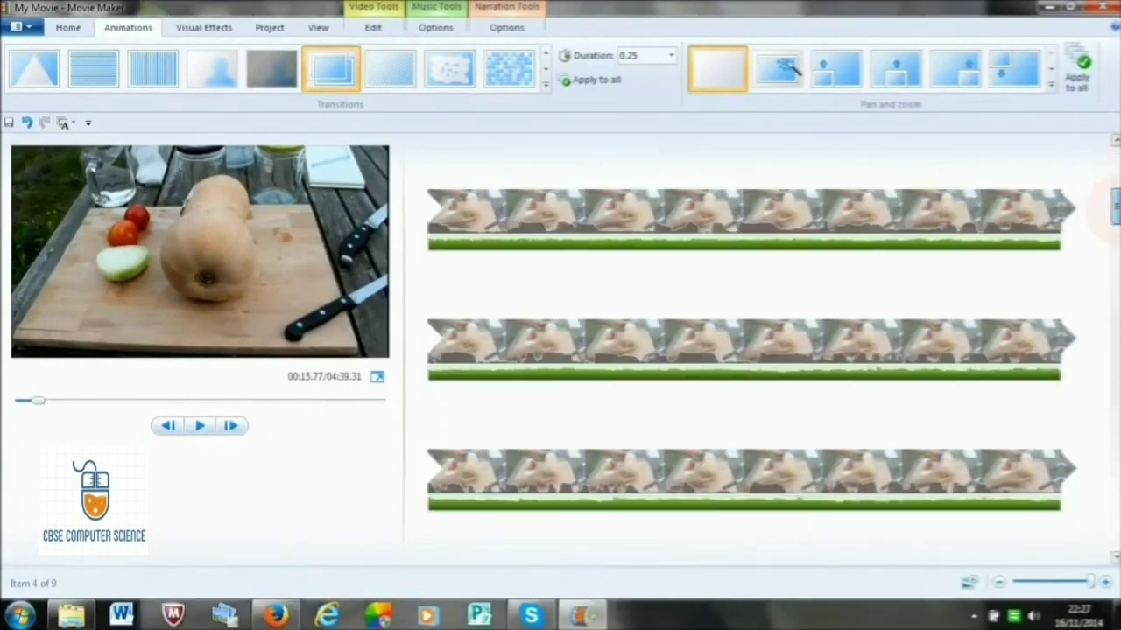
pyautogui.doubleClick(567, 457)
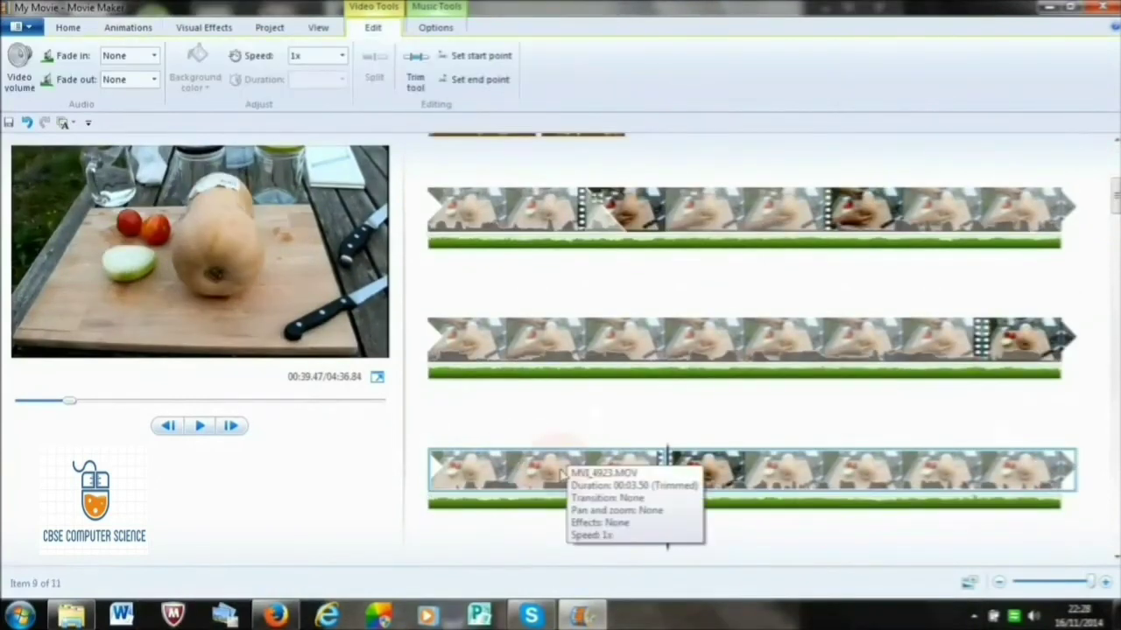
pyautogui.press('m')
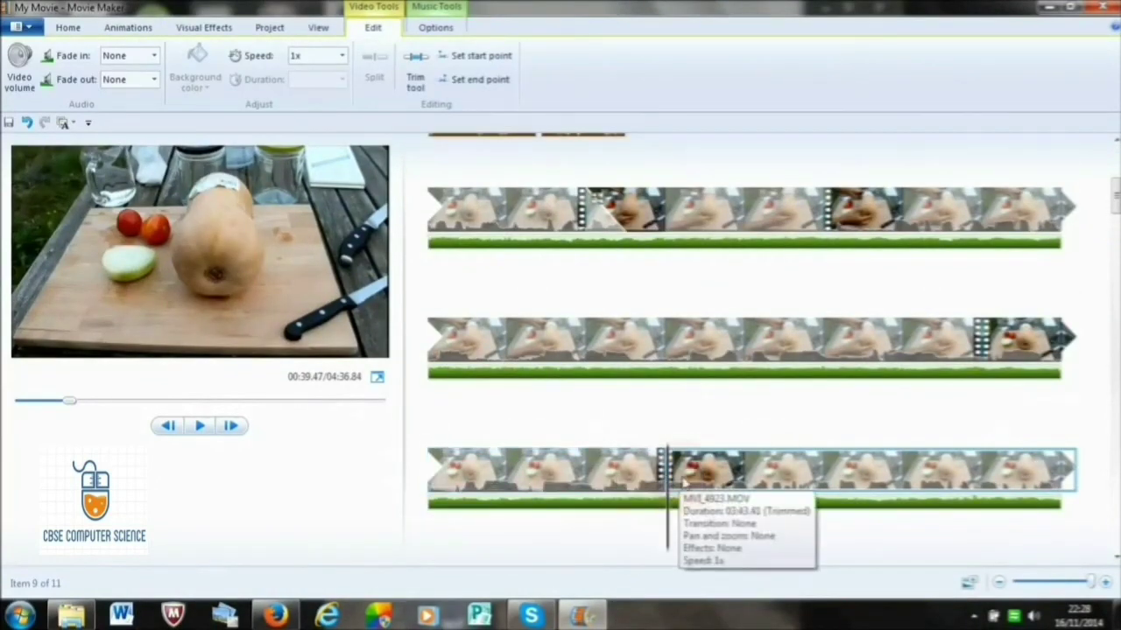
pyautogui.click(590, 473)
pyautogui.click(207, 440)
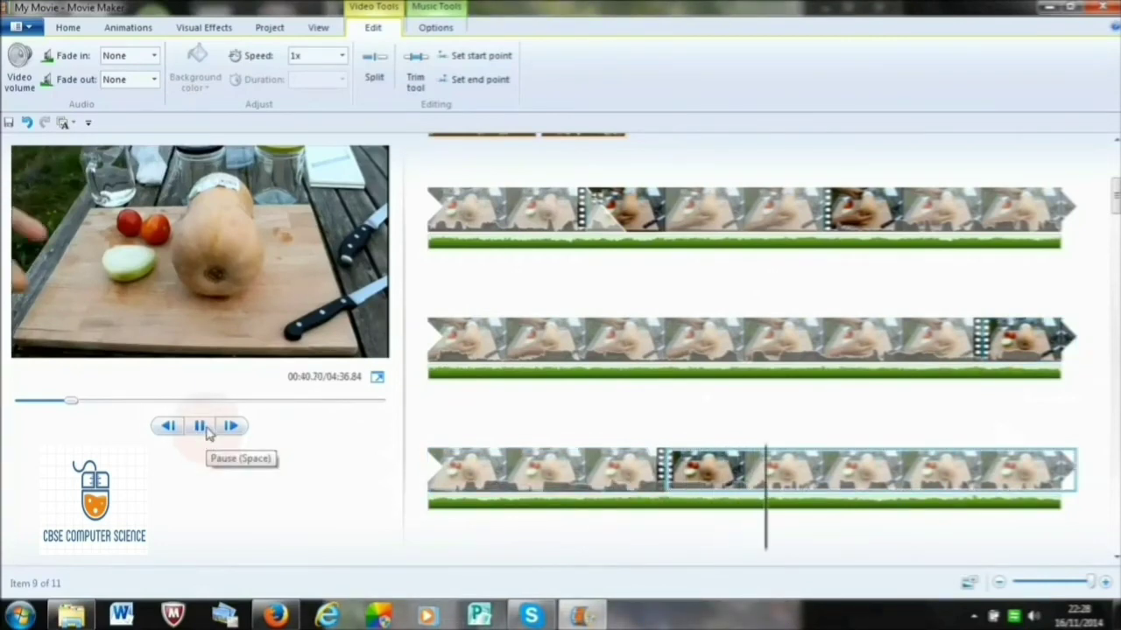
pyautogui.click(208, 440)
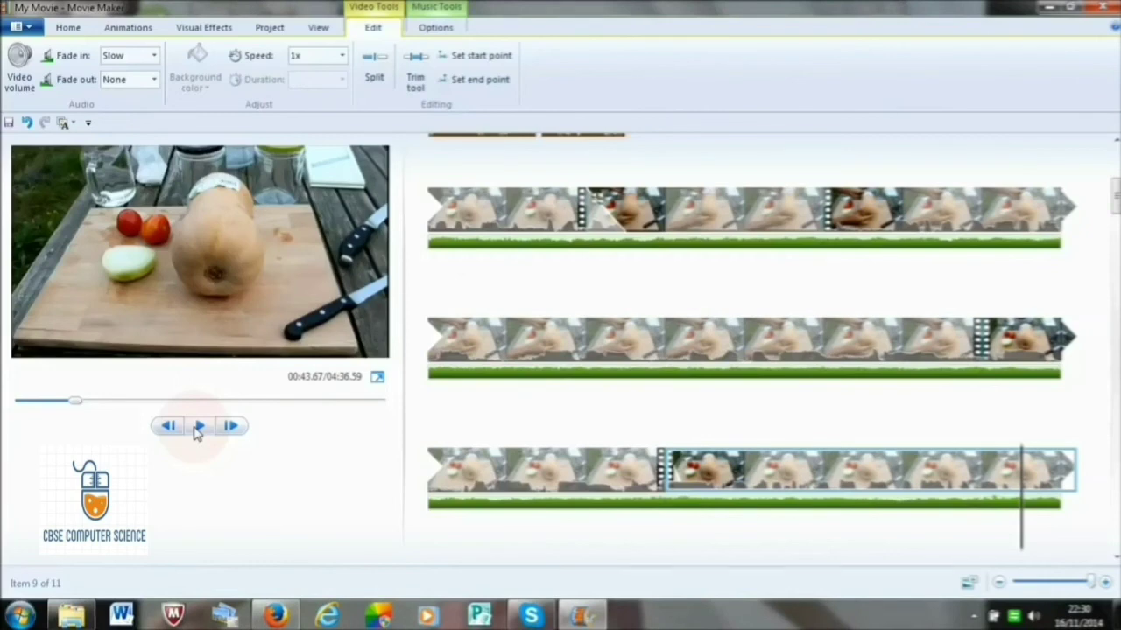
pyautogui.click(198, 429)
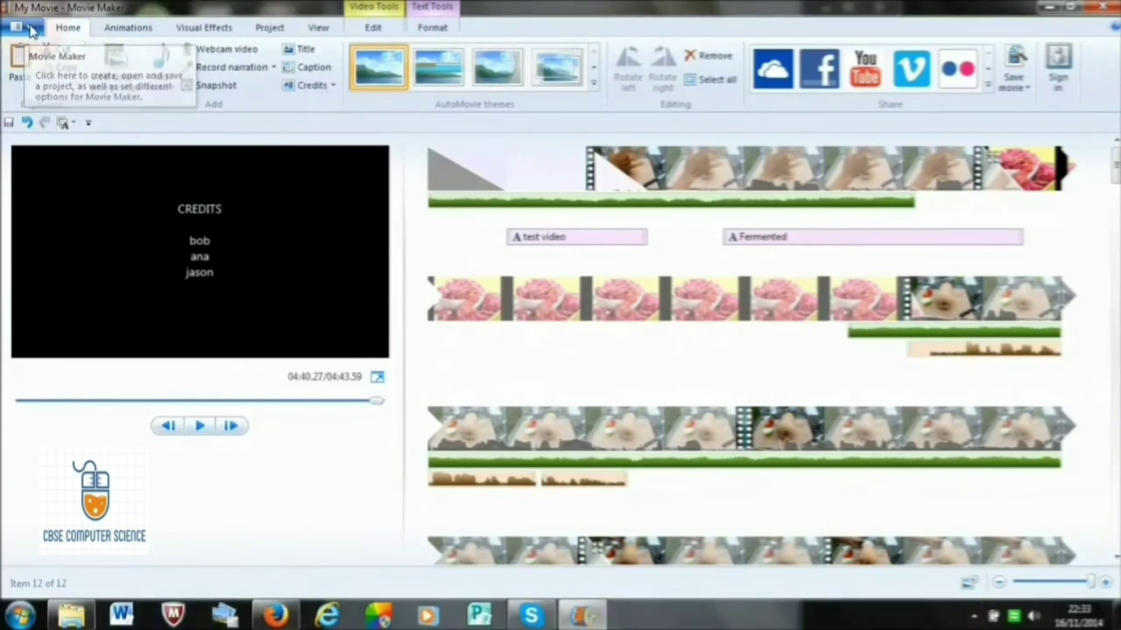
# - Save the project with Save project as under the file name 'test'
pyautogui.click(31, 29)
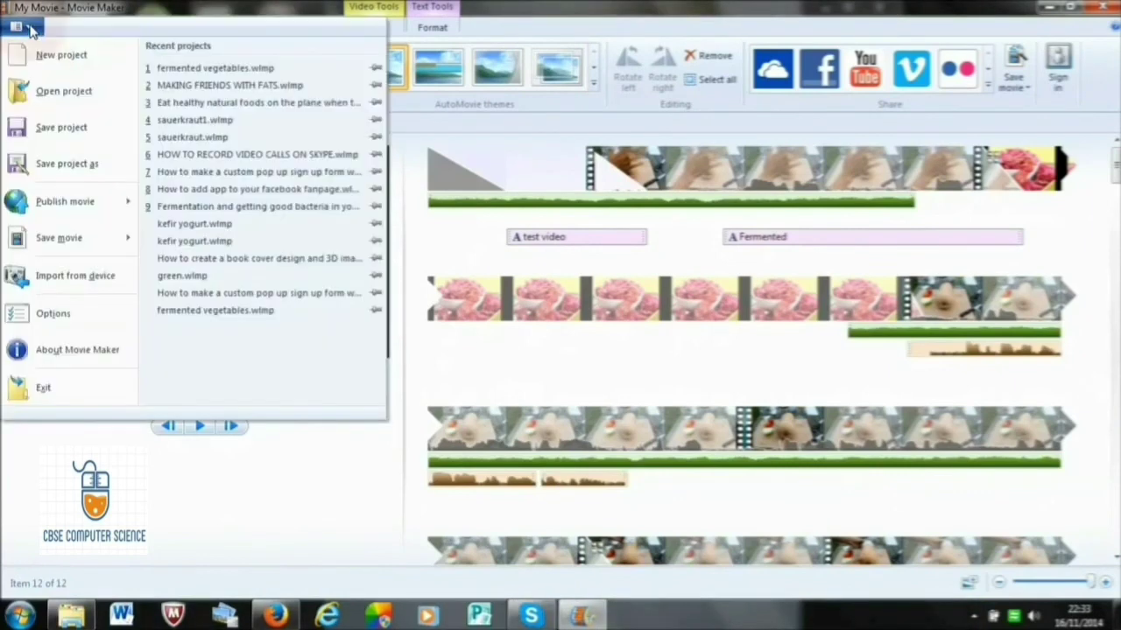
pyautogui.click(50, 166)
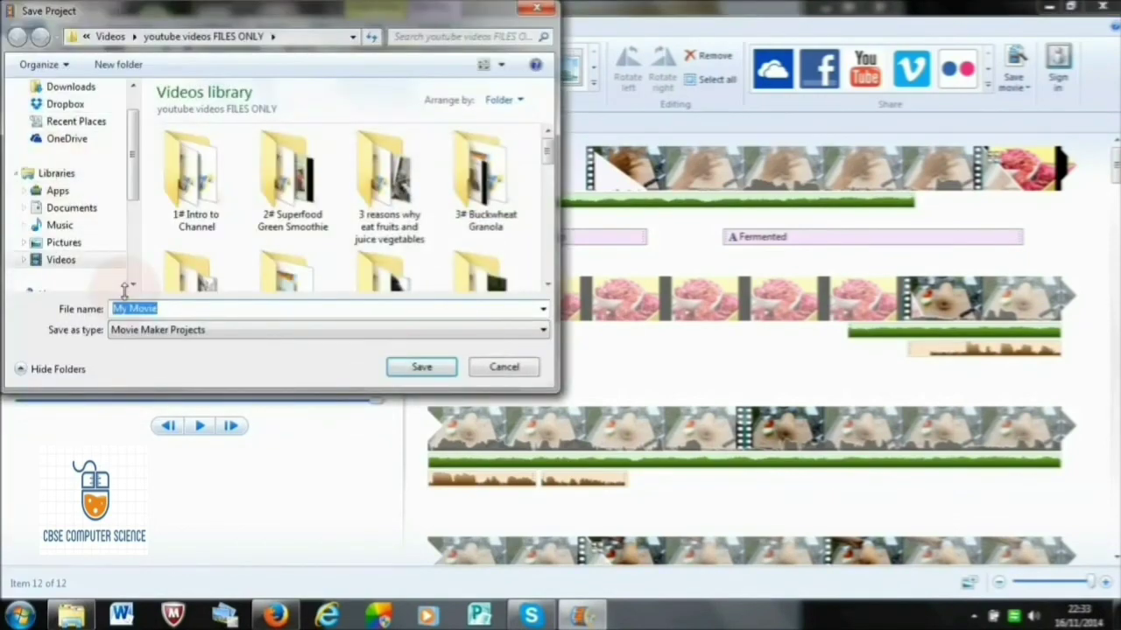
pyautogui.write('test')
pyautogui.click(418, 372)
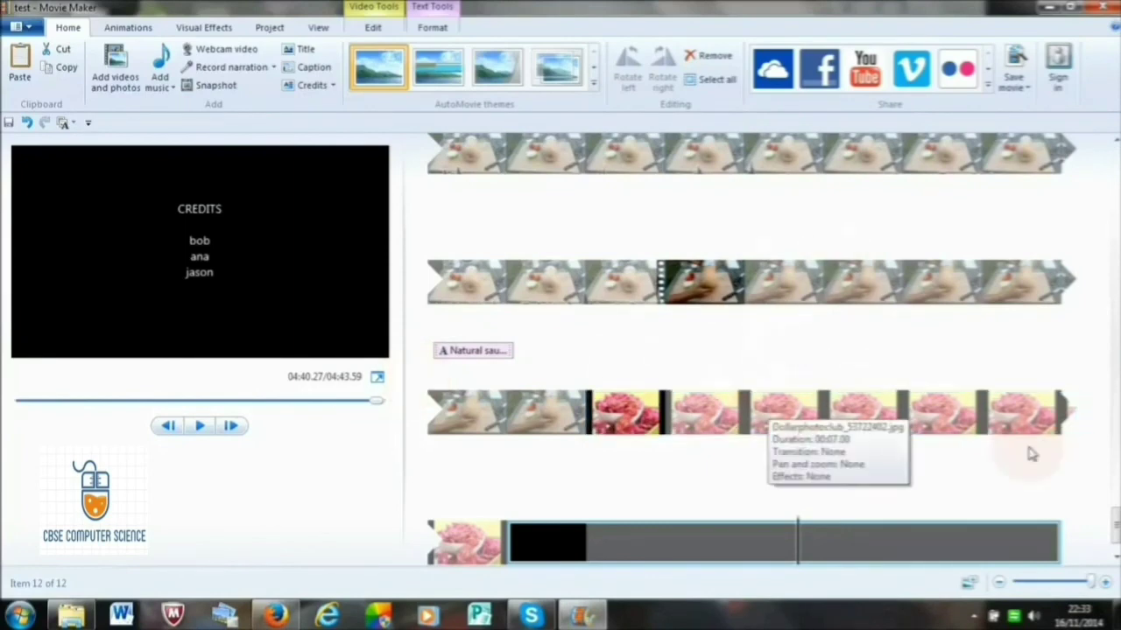
pyautogui.scroll(10, 1114, 524)
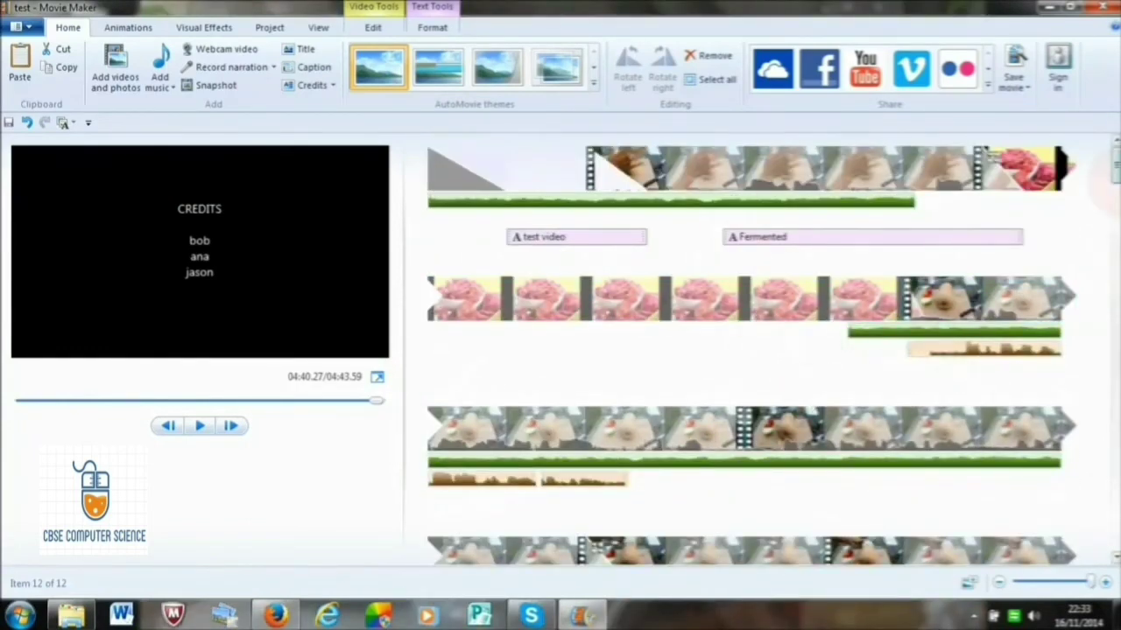
pyautogui.scroll(-5, 1110, 254)
pyautogui.scroll(3, 745, 350)
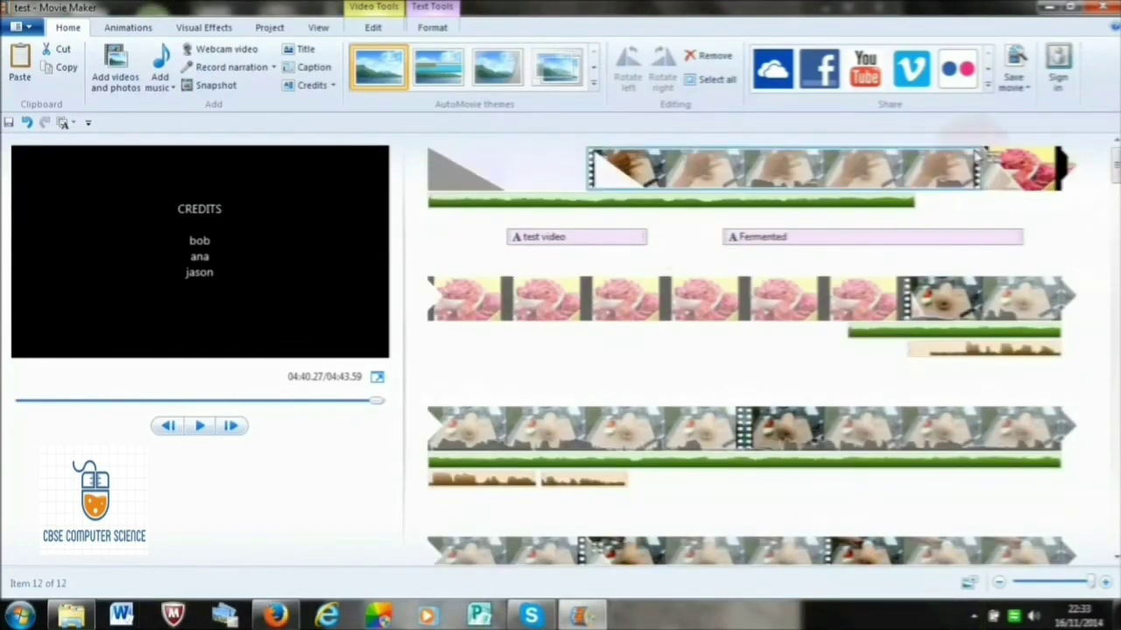
# - Open and dismiss the Save Movie window twice, then show the list of movie export settings
pyautogui.click(1013, 65)
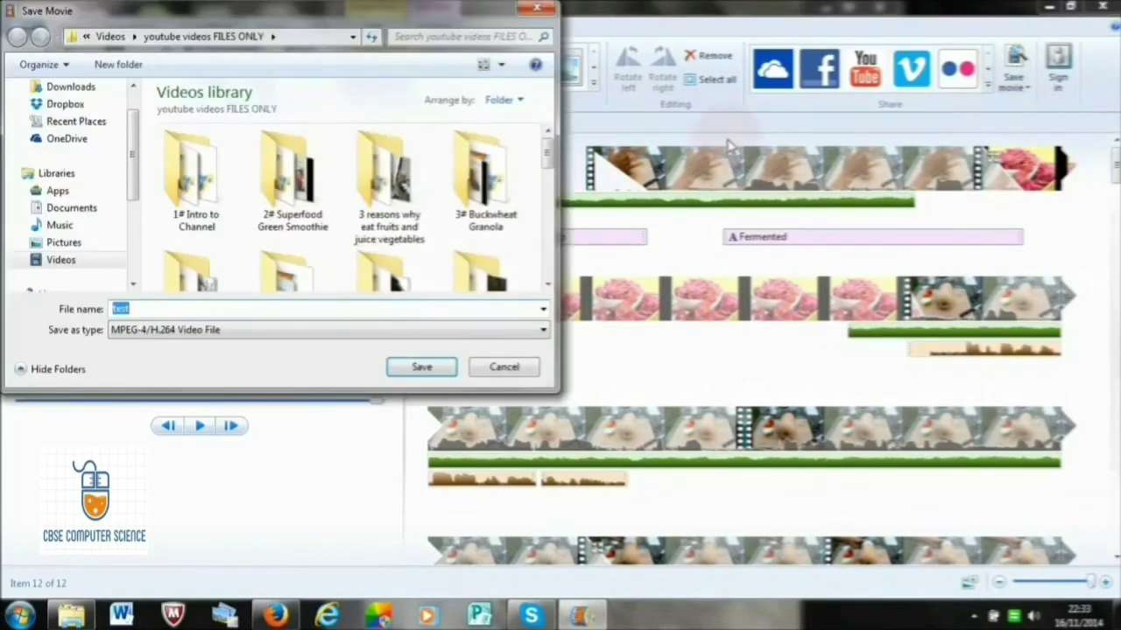
pyautogui.click(537, 15)
pyautogui.click(1024, 77)
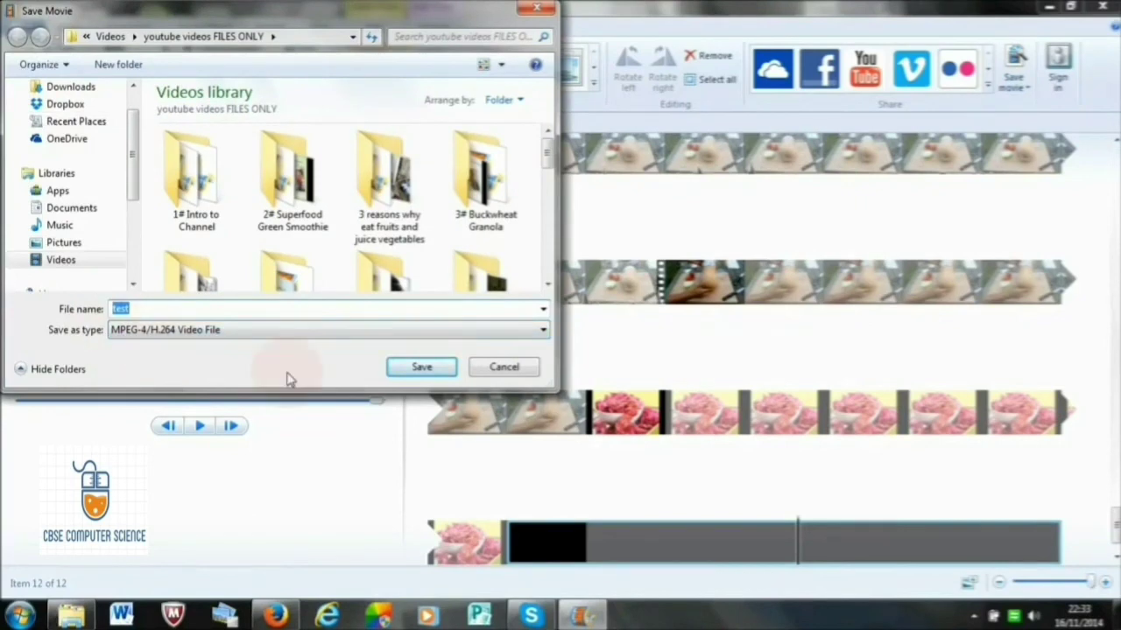
pyautogui.click(504, 367)
pyautogui.click(1026, 90)
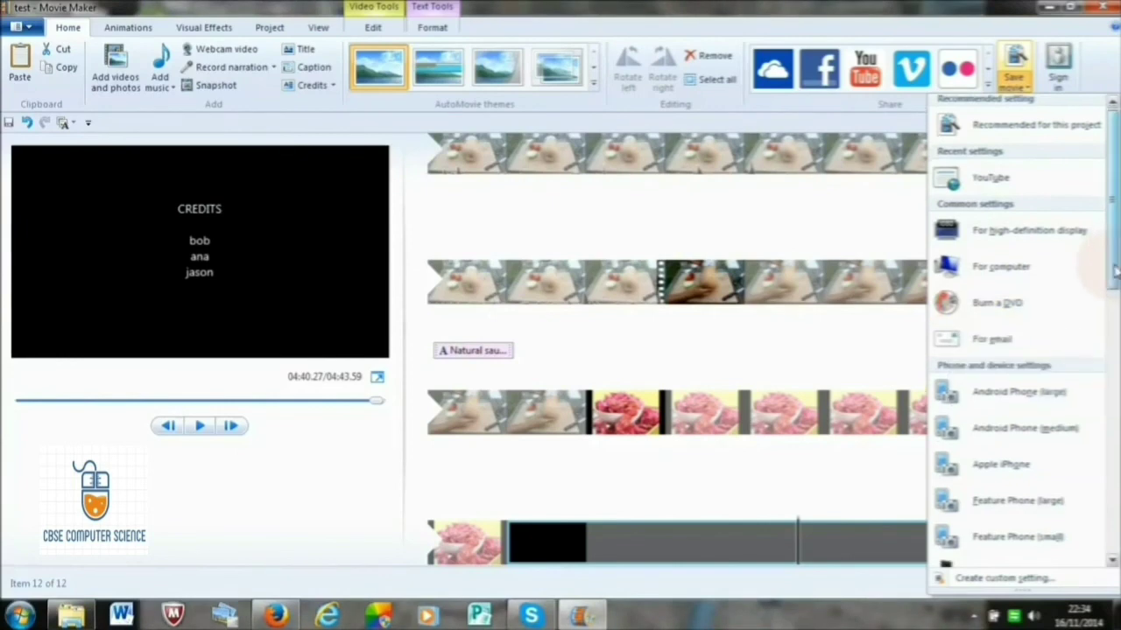
# - Scroll through the export settings, close the list, and open the Save Movie dialog for an MPEG-4/H.264 file
pyautogui.moveTo(1115, 263); pyautogui.dragTo(1116, 447)
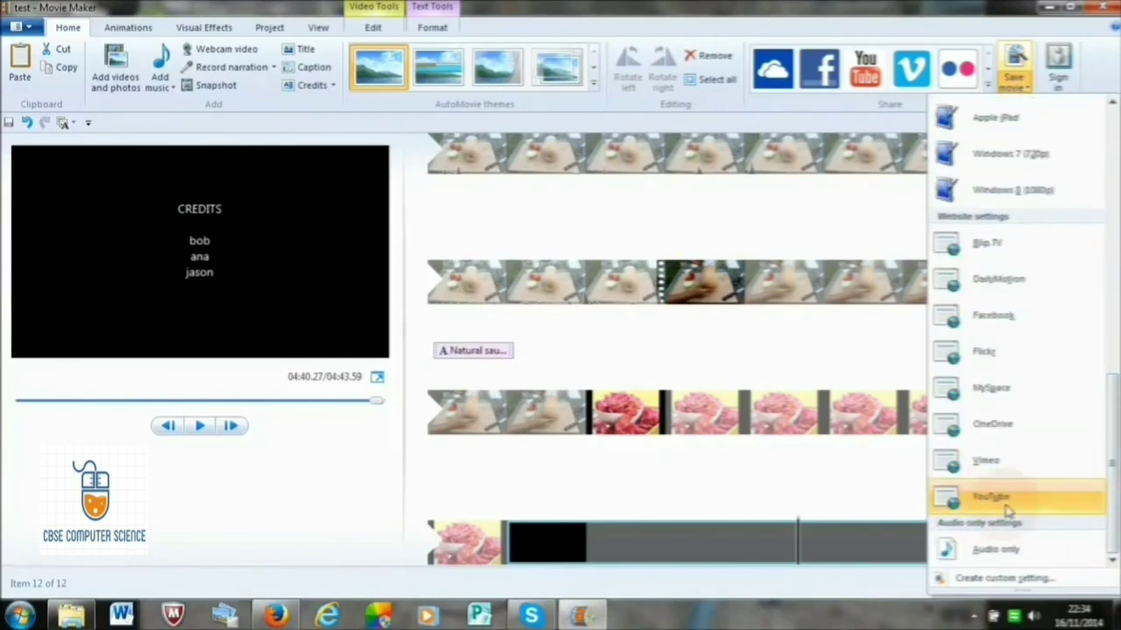
pyautogui.moveTo(1116, 523); pyautogui.dragTo(1115, 236)
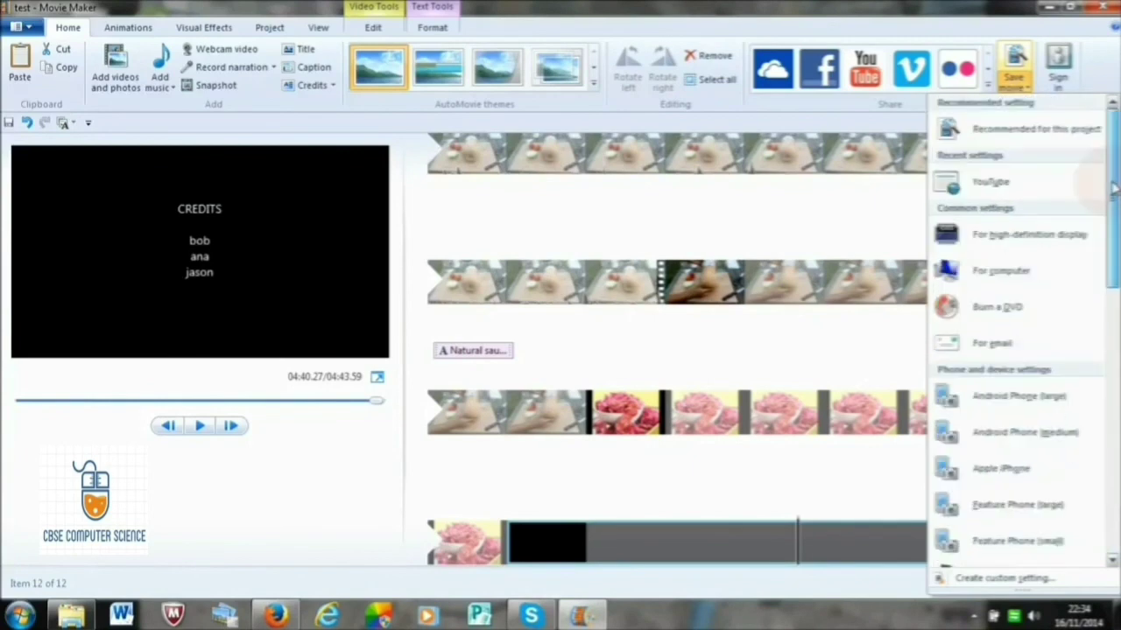
pyautogui.click(275, 502)
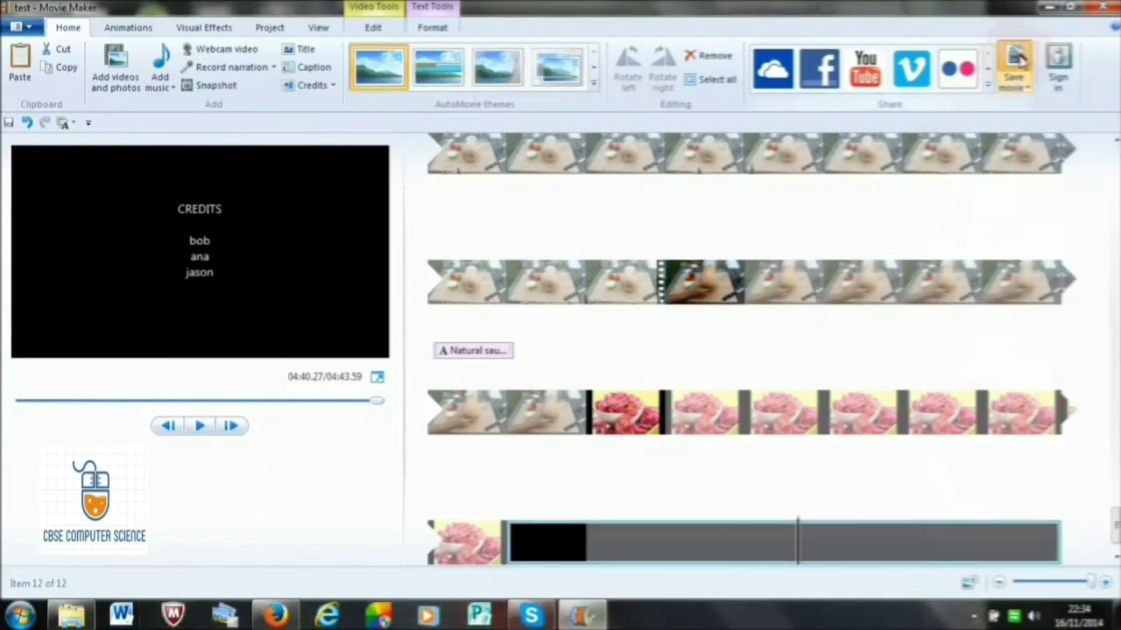
pyautogui.click(1015, 58)
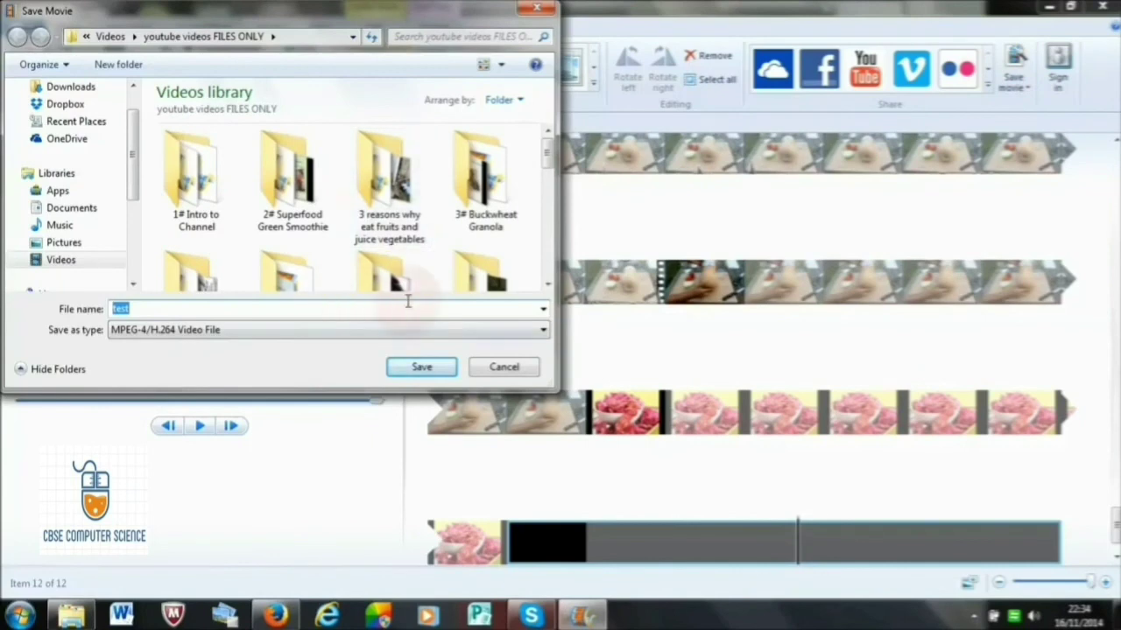